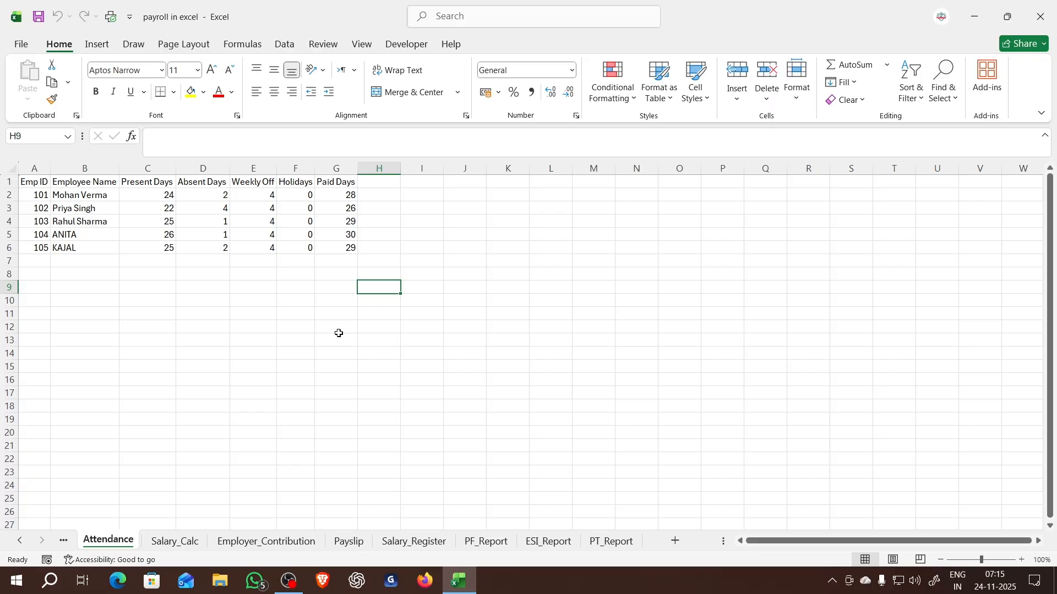
- Enter the sample attendance mark p in cell I2 of the Attendance sheet and replace it with a
click(440, 199)
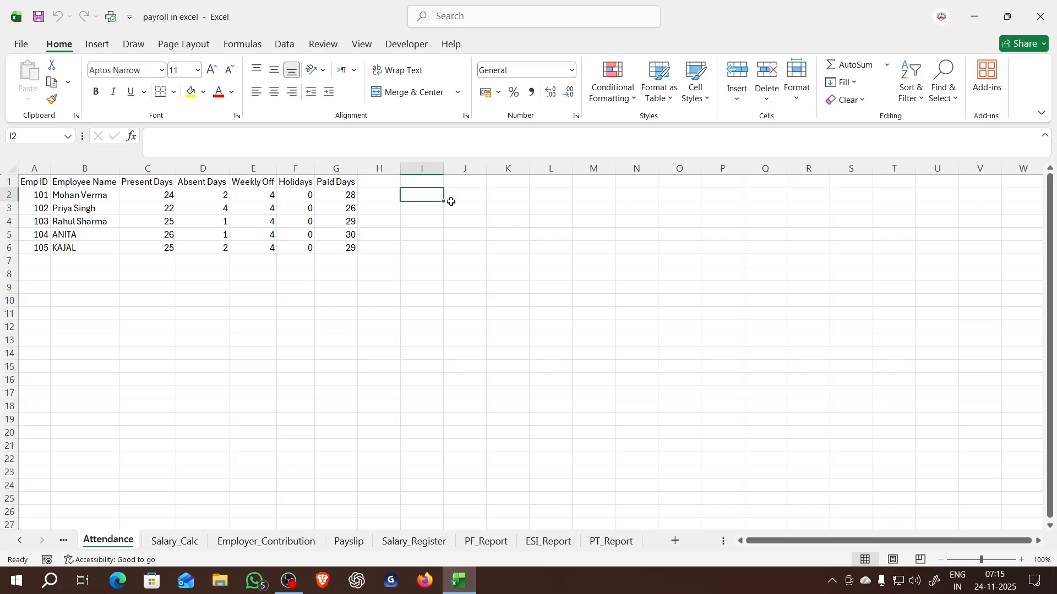
text(p)
key(Return)
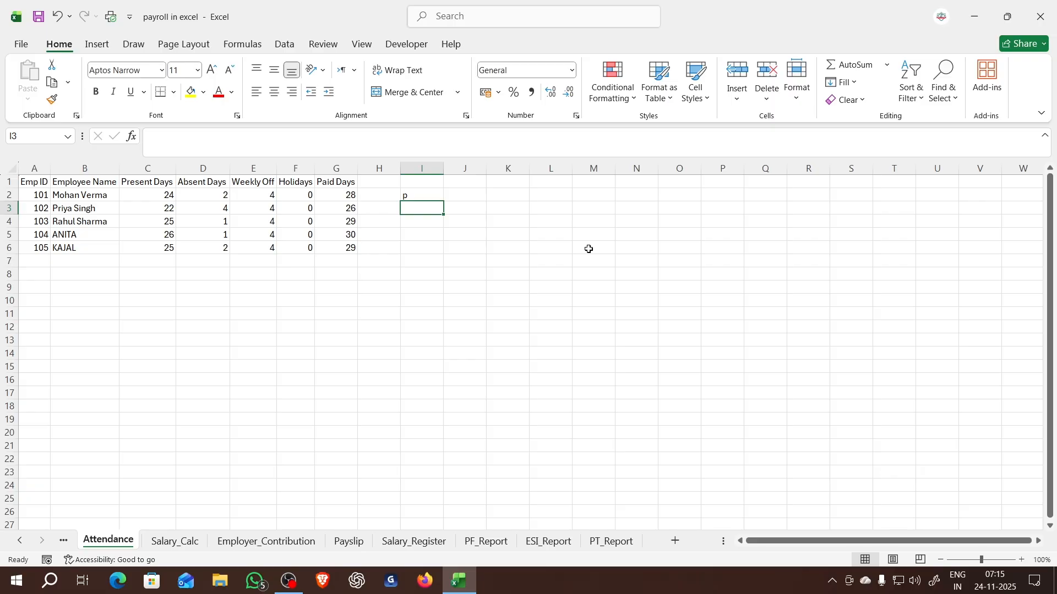
key(Up)
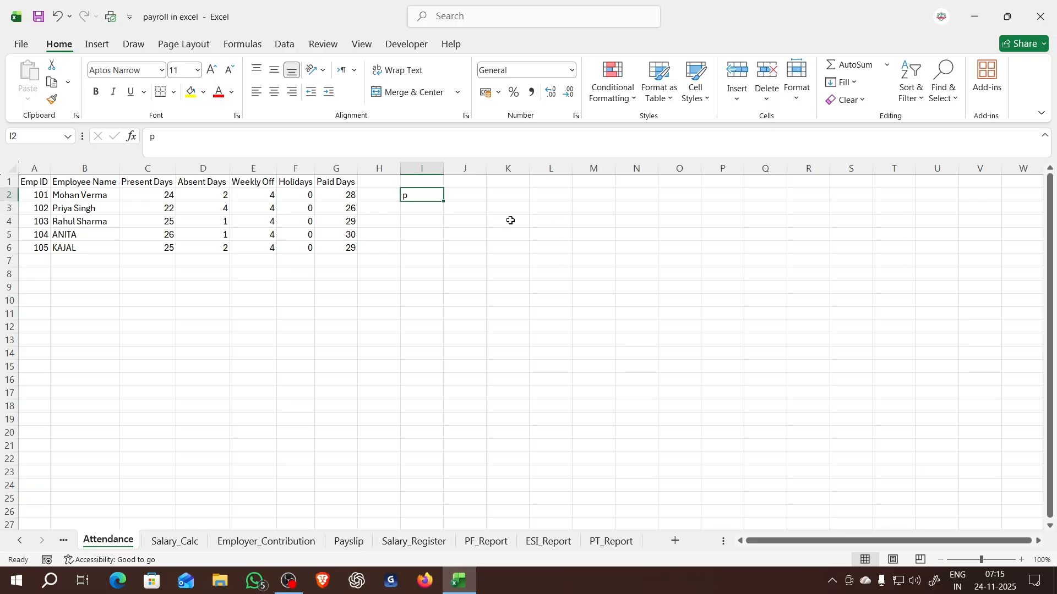
text(a)
key(Return)
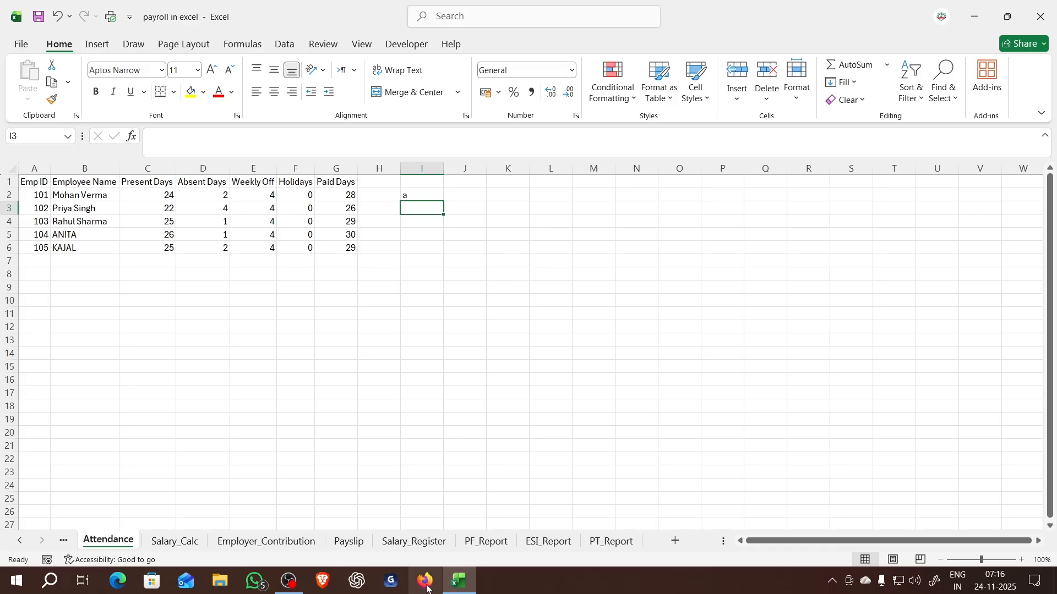
- Switch to the Brave browser and search the web for "google form" in a new tab
click(333, 588)
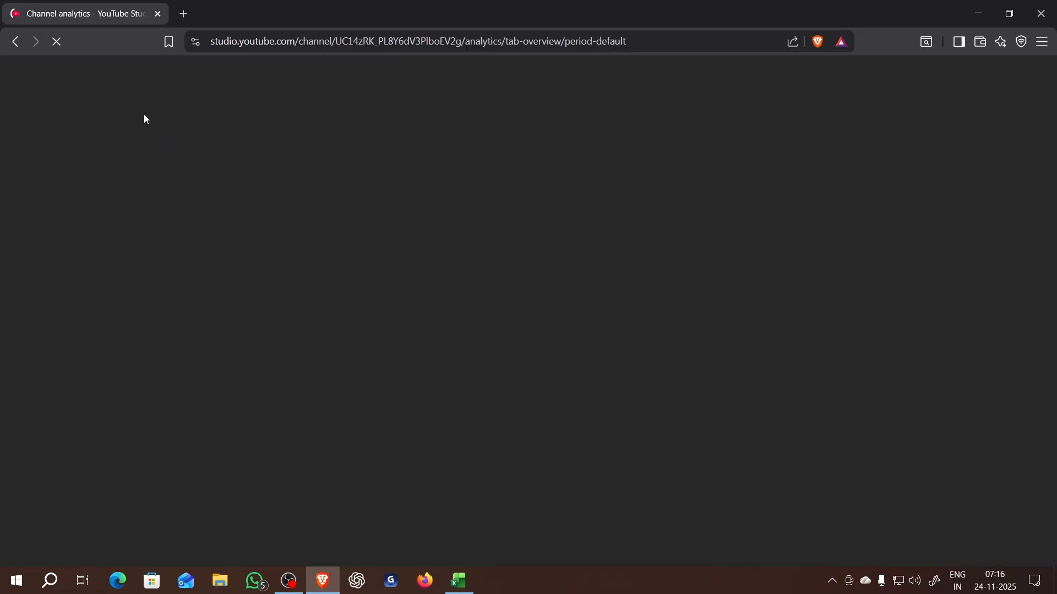
click(184, 15)
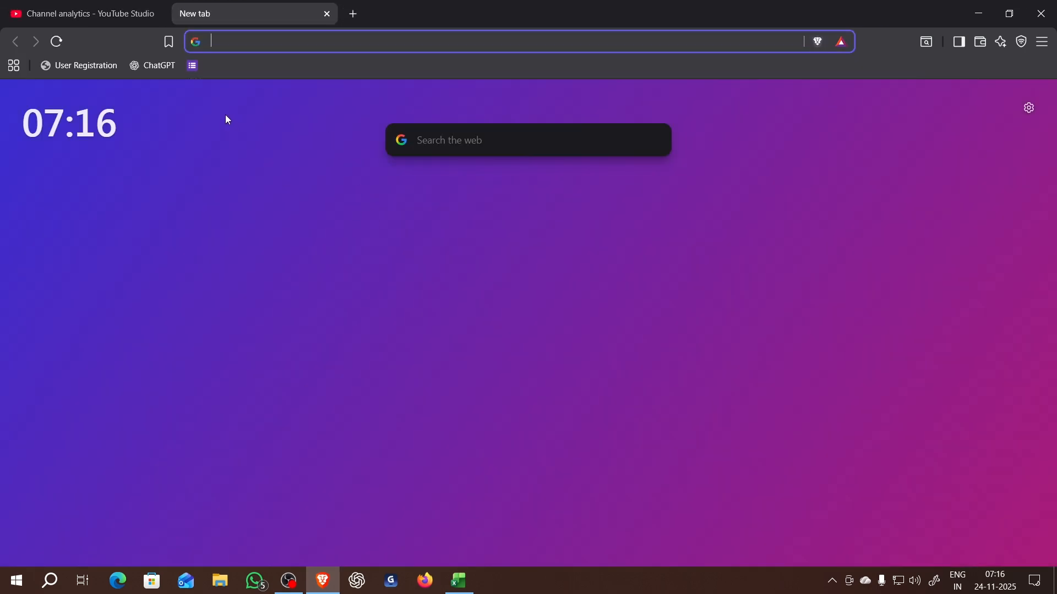
text(gog)
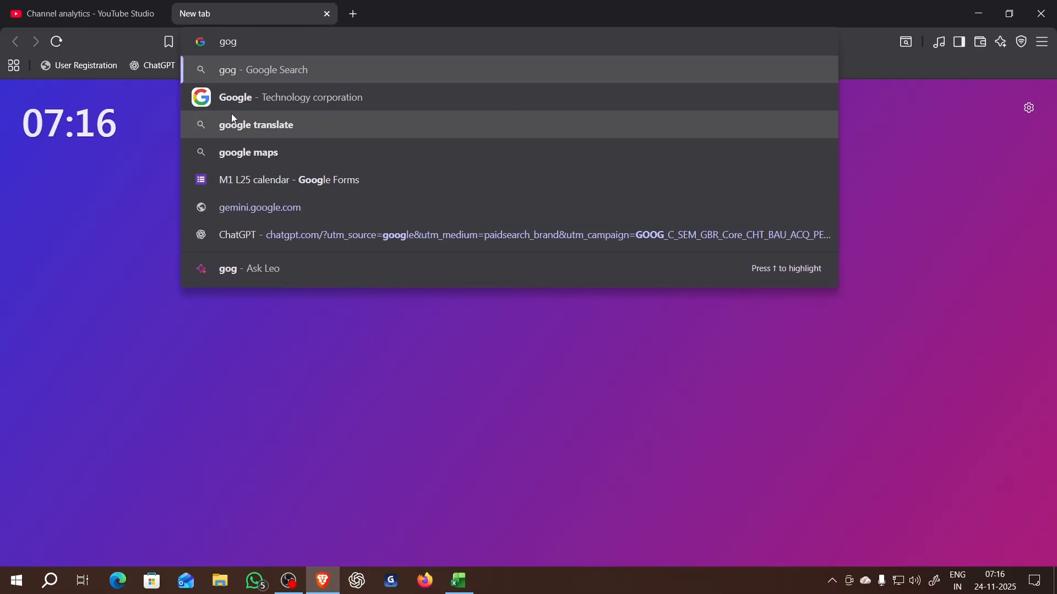
key(BackSpace)
text(og)
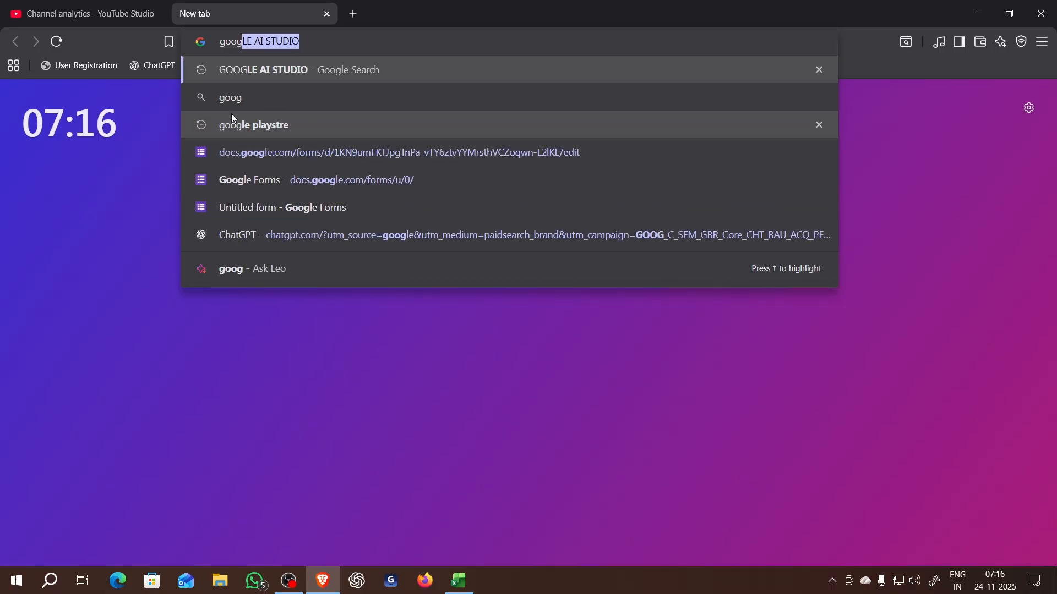
text(le for)
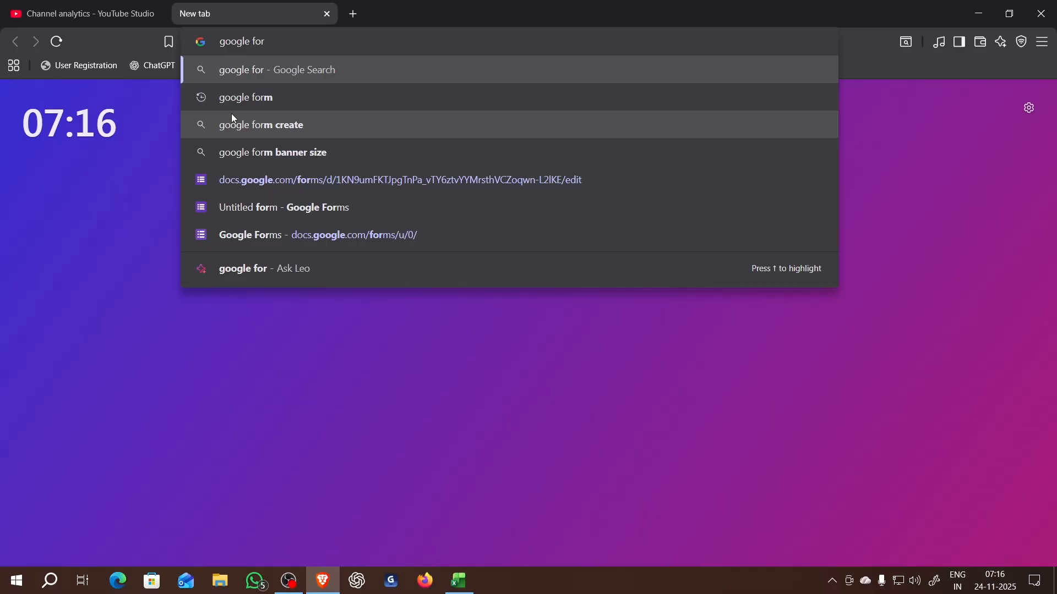
text(m)
key(Return)
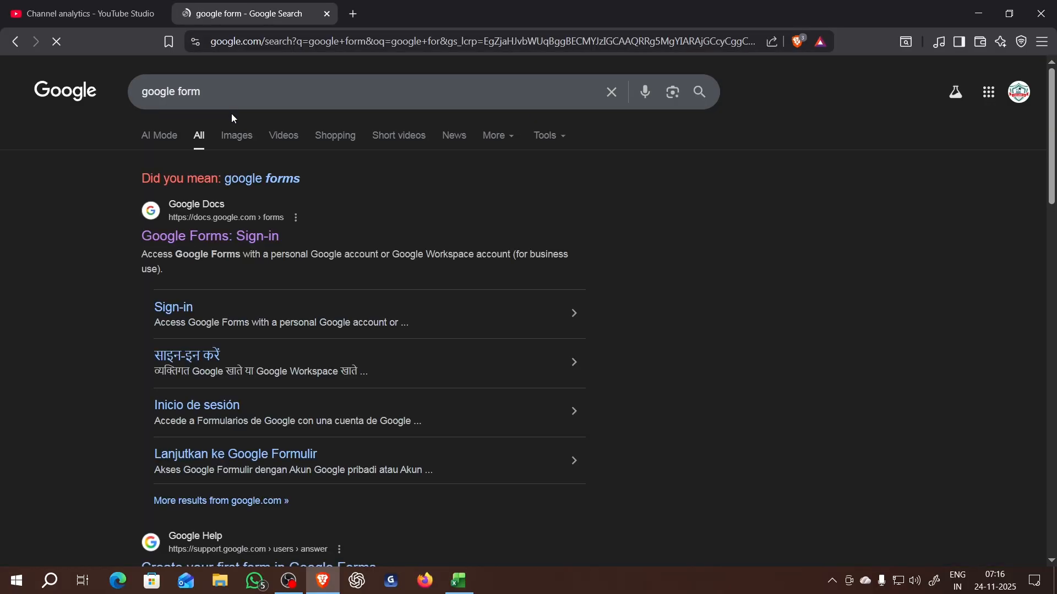
- Open the Google Forms site from the search results, look through the existing forms, and create a blank form
click(248, 246)
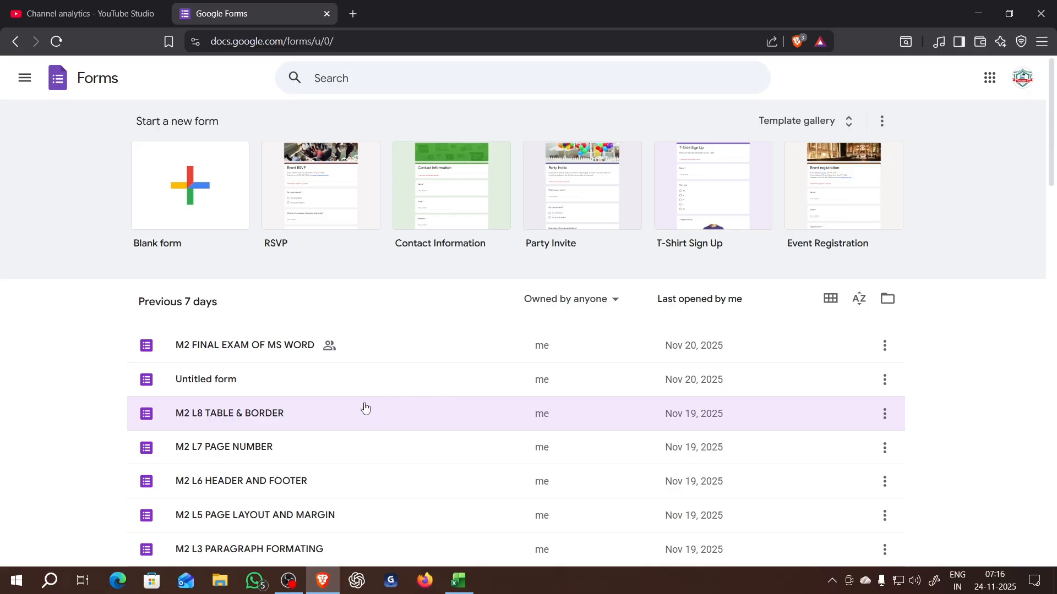
scroll(336, 410, down, 5)
scroll(337, 410, down, 8)
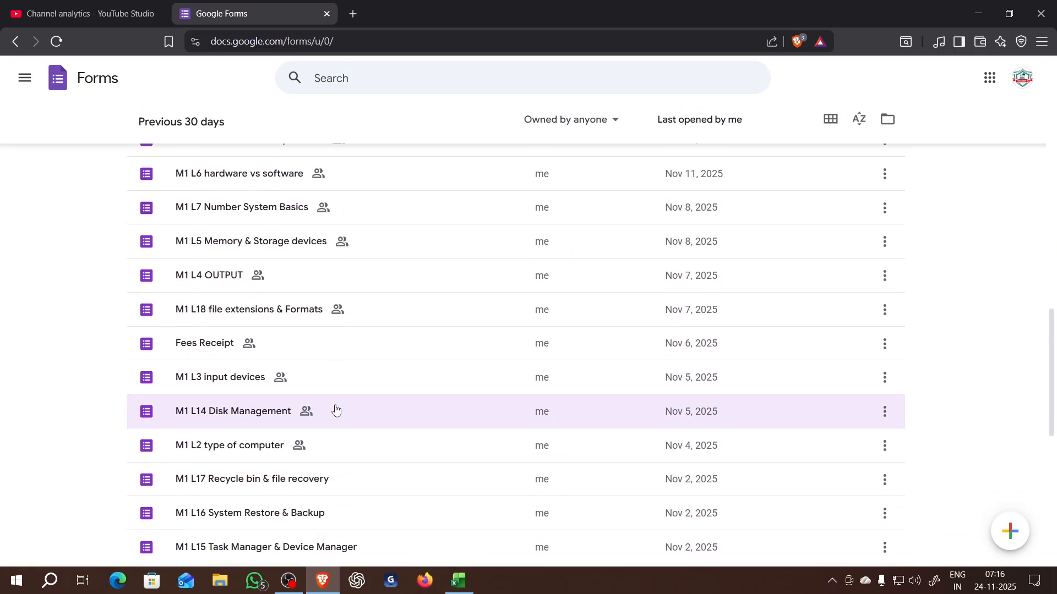
scroll(336, 410, up, 15)
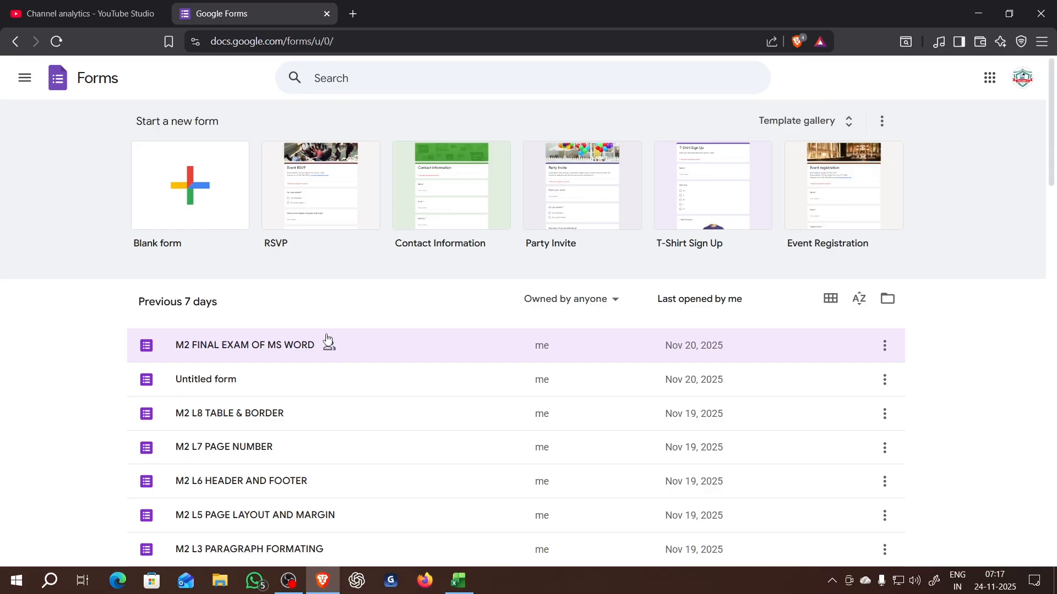
click(219, 195)
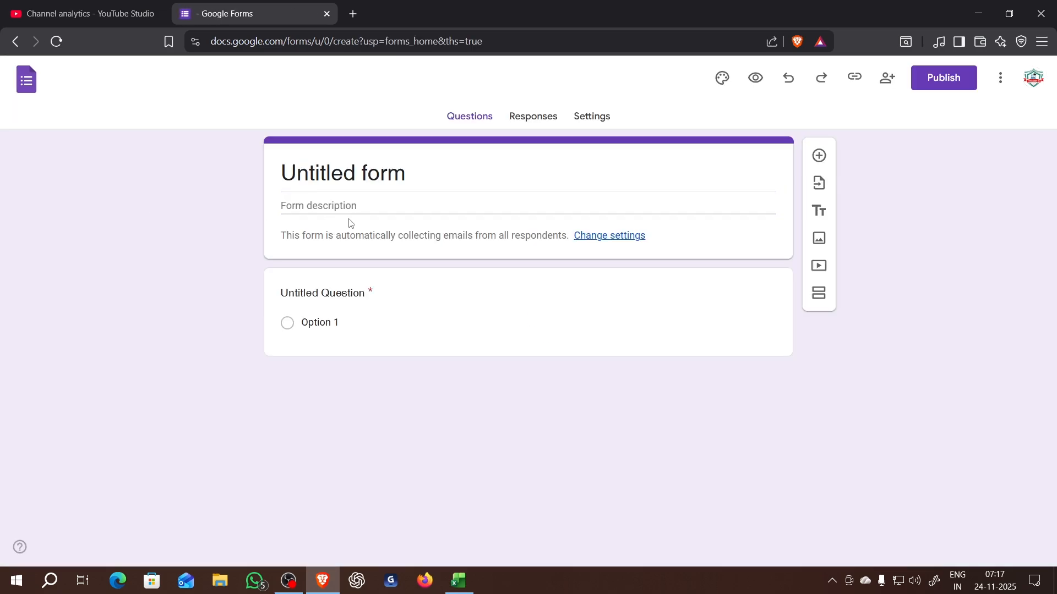
- Rename the untitled form as "Employee att"
click(86, 81)
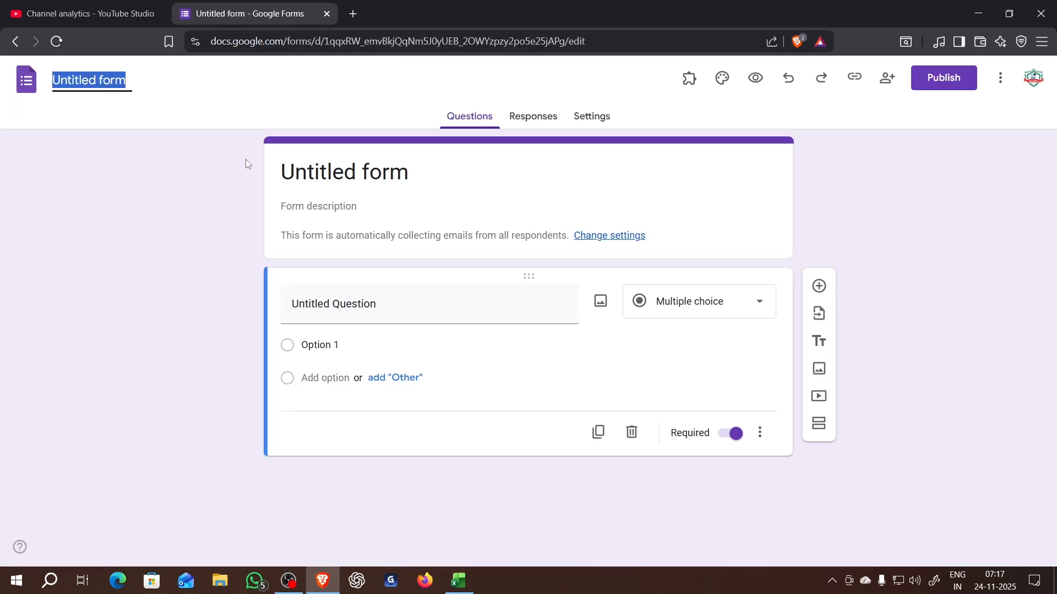
click(246, 161)
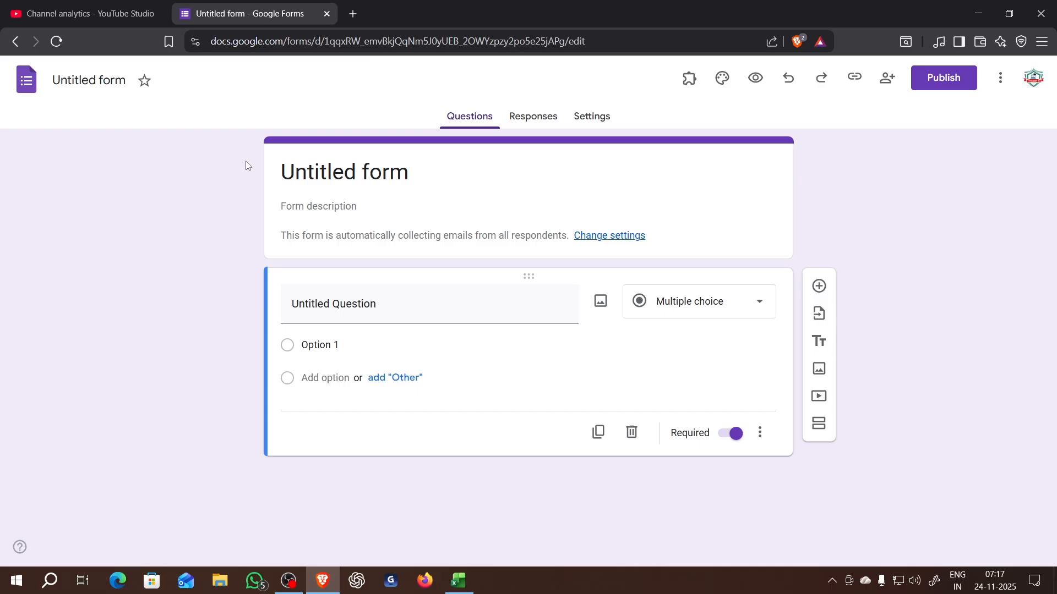
click(129, 83)
click(130, 84)
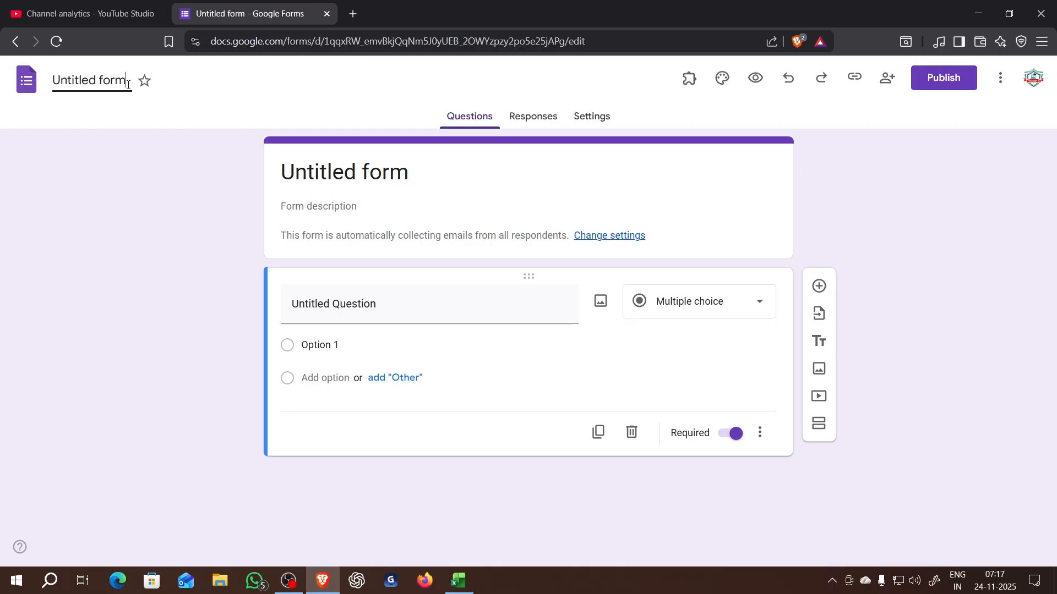
drag(131, 84, 38, 87)
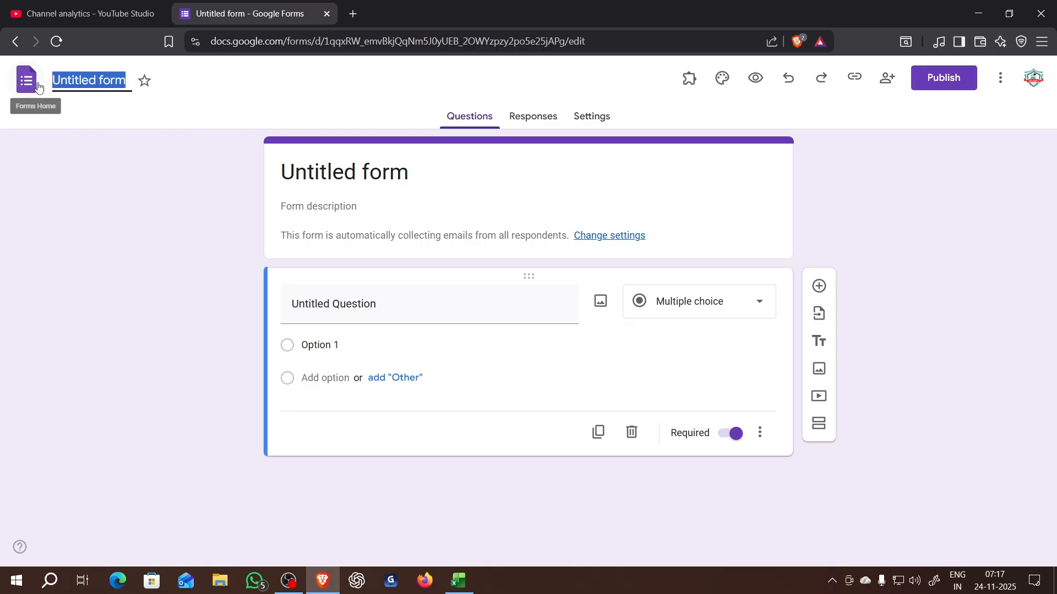
text(e)
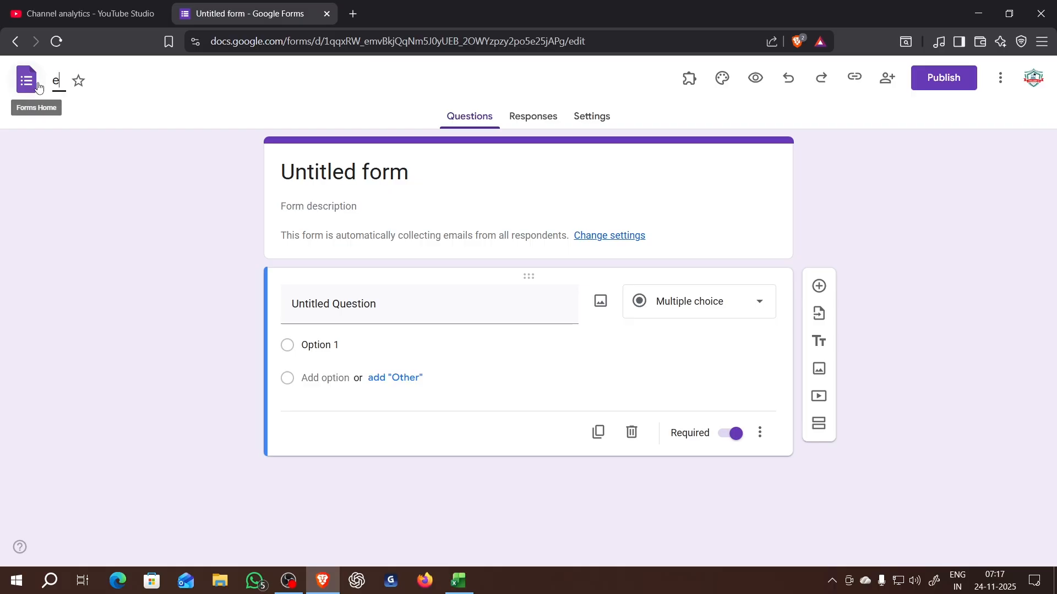
key(BackSpace)
text(Empl)
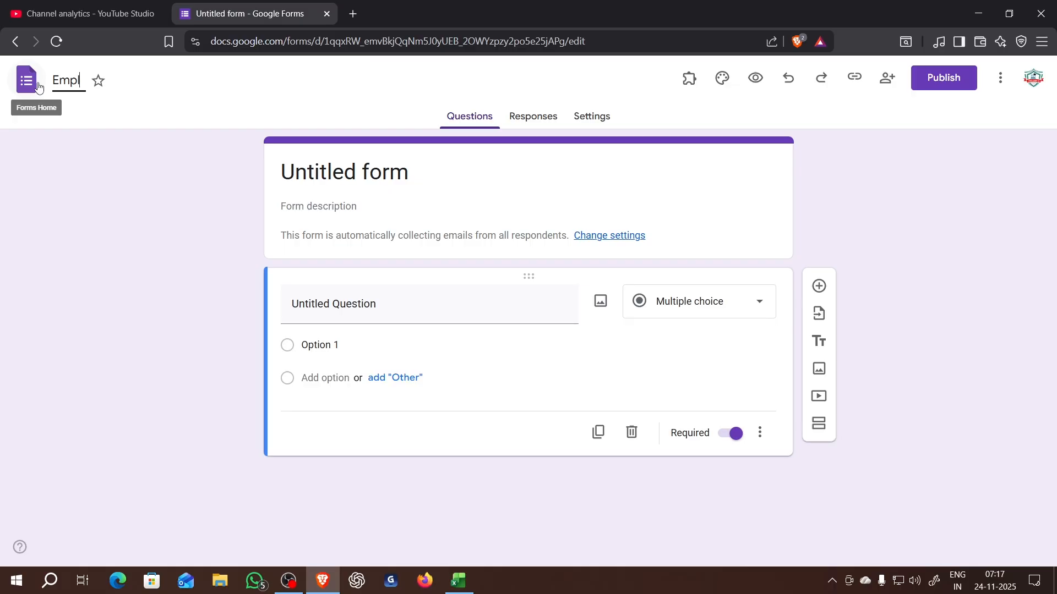
text(oyee att)
click(139, 155)
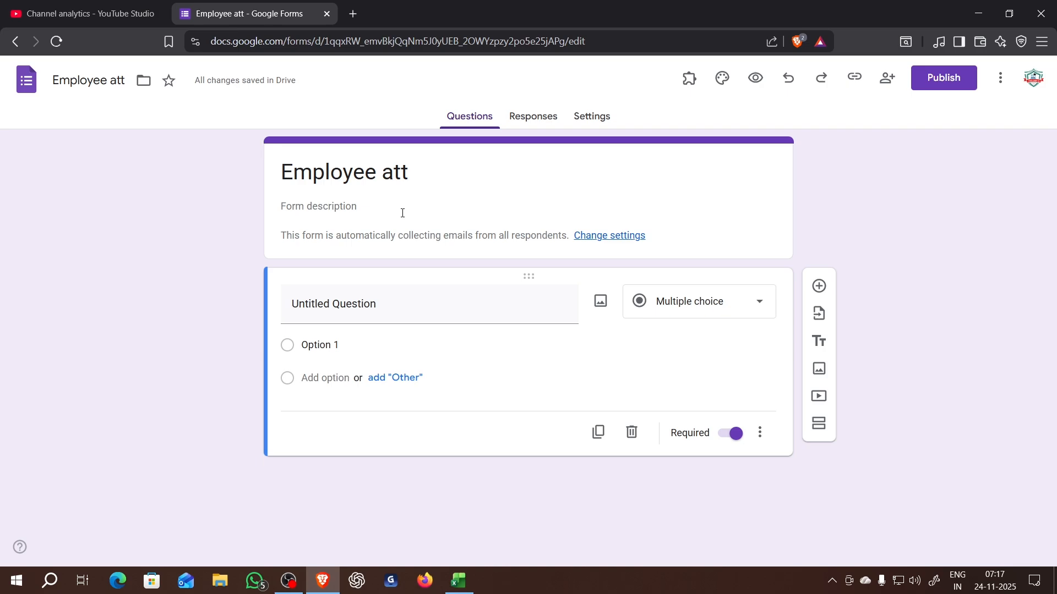
- Title the form's first question "Emplyee ID" as a short-answer question
click(418, 311)
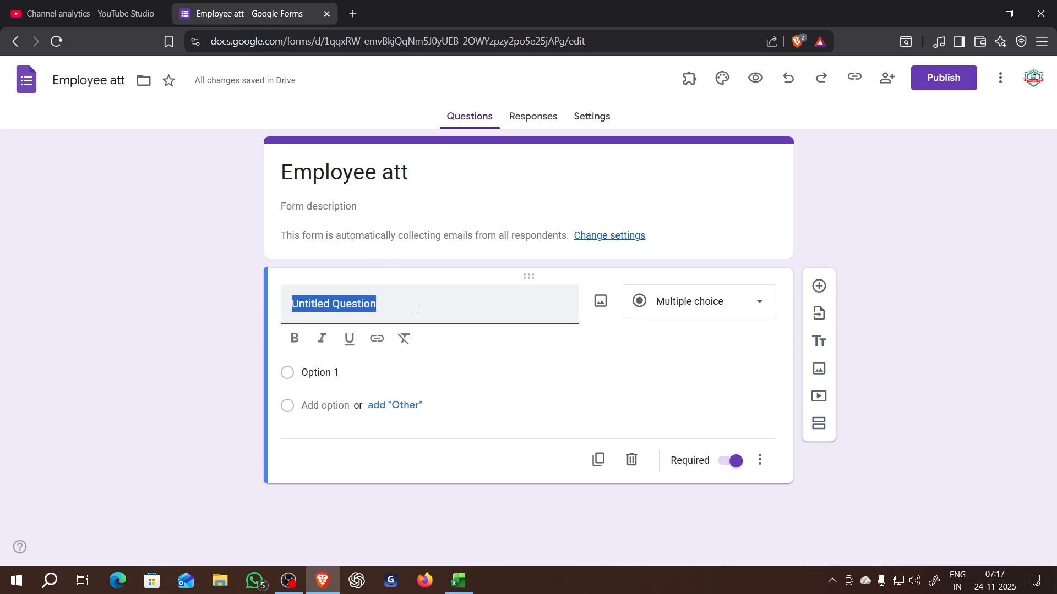
key(BackSpace)
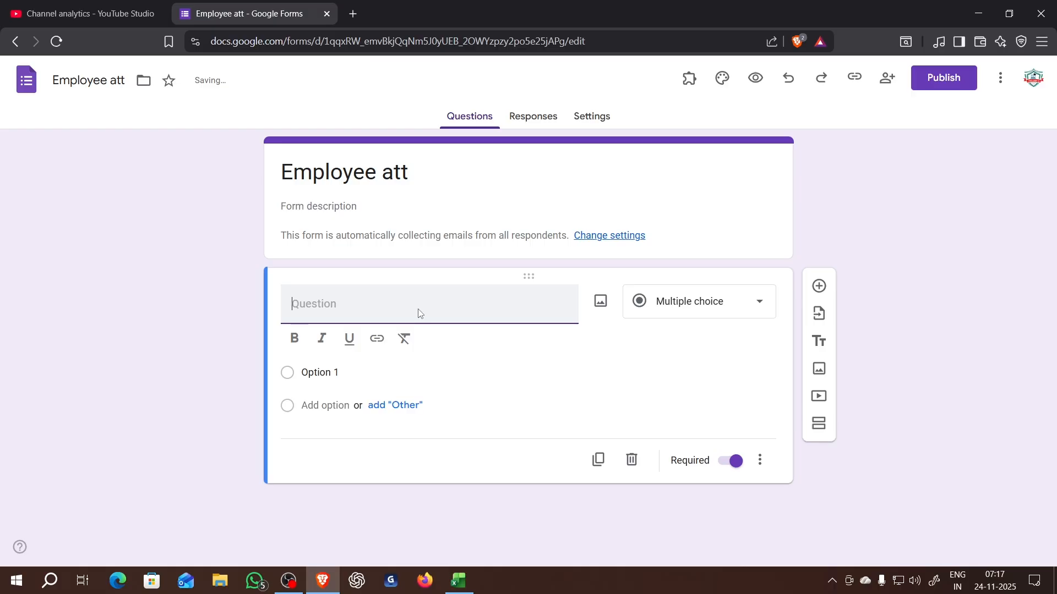
text(e)
key(BackSpace)
text(Emplyee id)
key(BackSpace)
key(BackSpace)
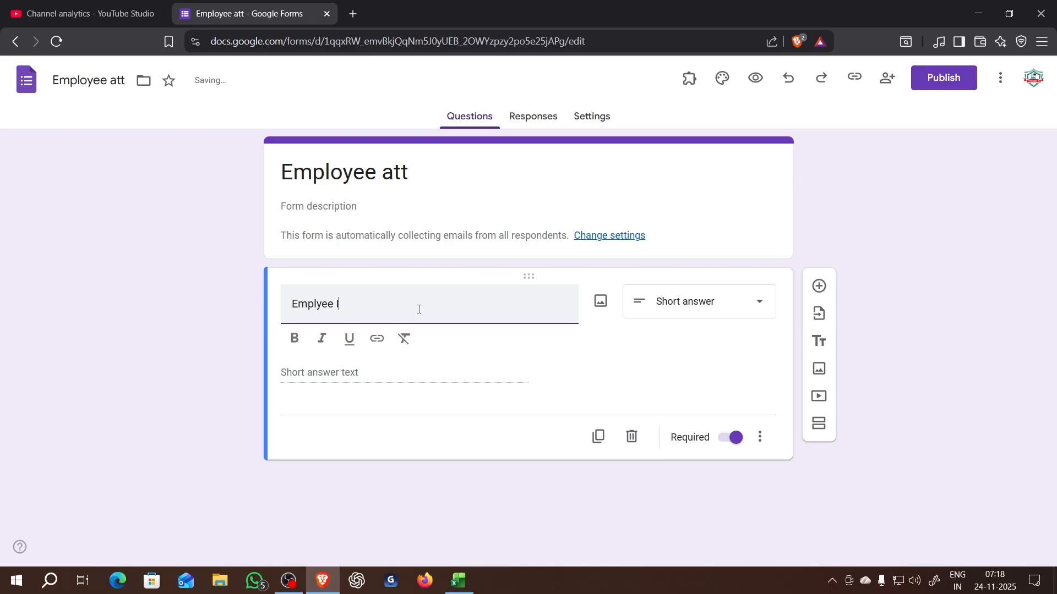
text(ID)
click(443, 385)
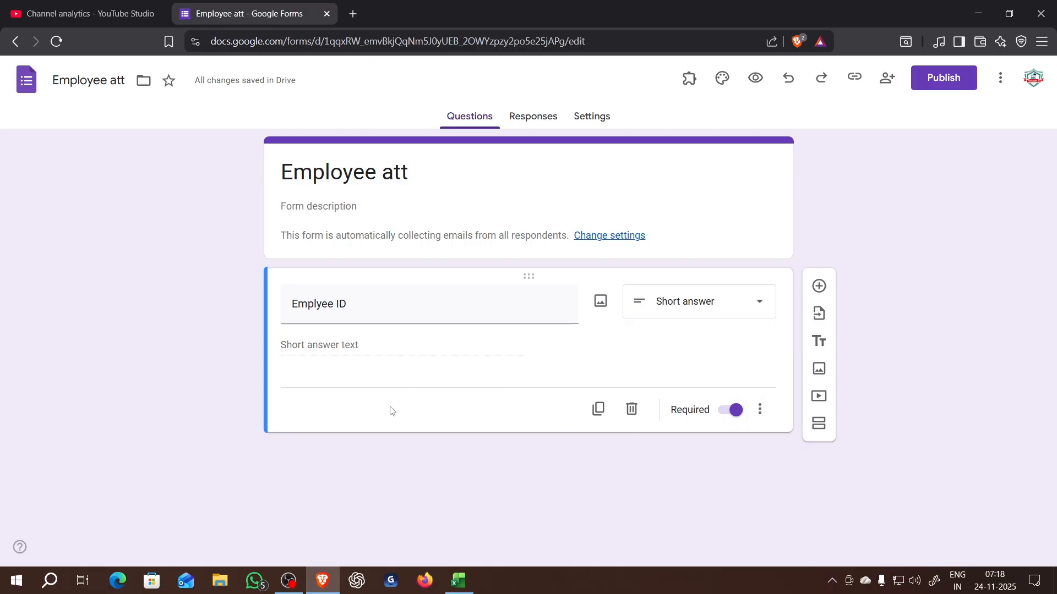
- Switch to the payroll workbook in Excel and examine the Emp ID column of the Employee_Master sheet's employee table
click(446, 584)
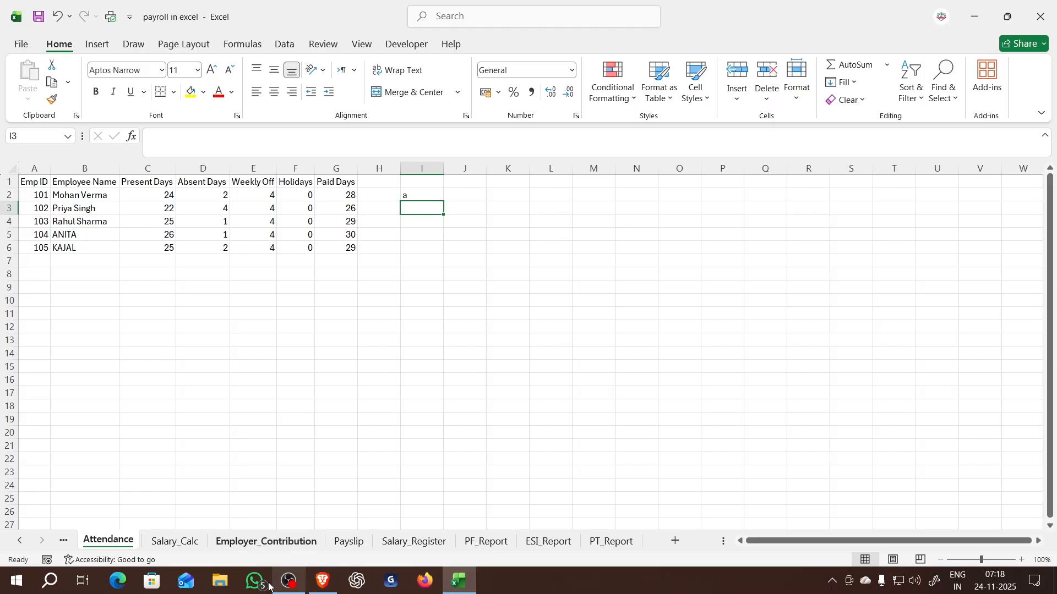
click(68, 542)
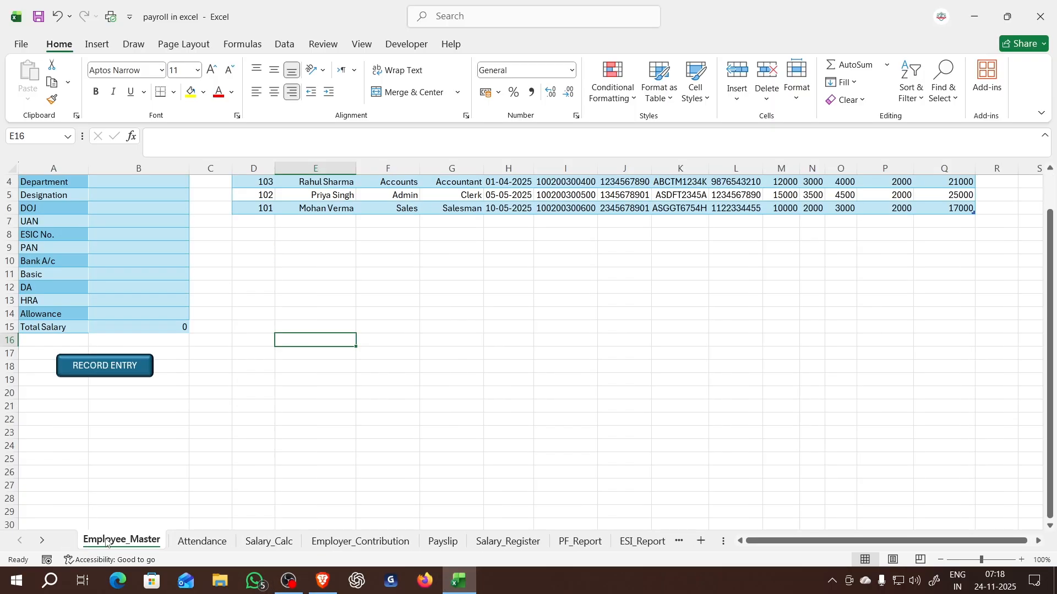
click(268, 256)
scroll(272, 216, up, 1)
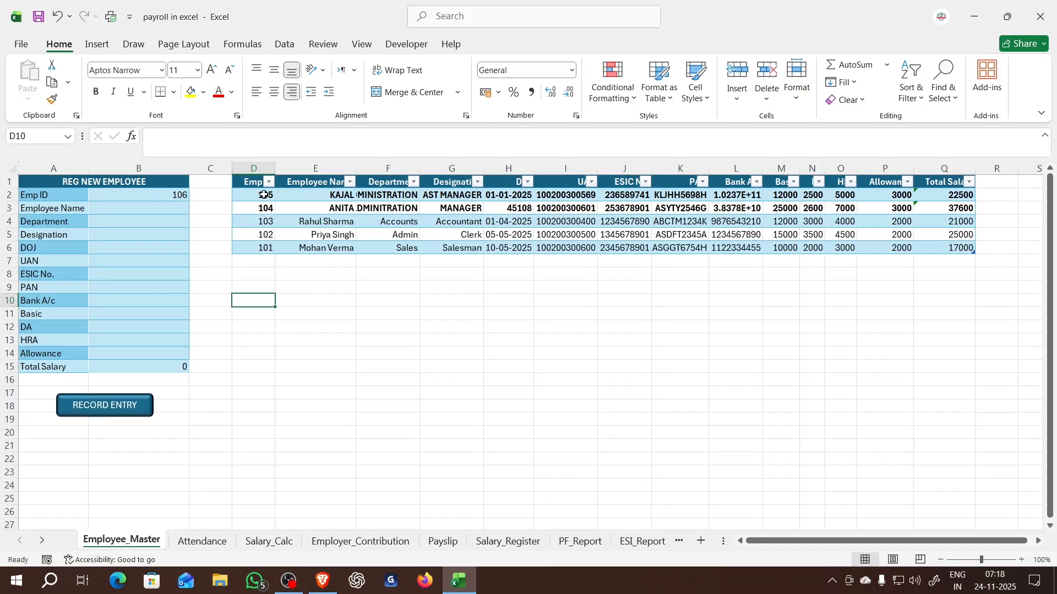
drag(265, 196, 262, 250)
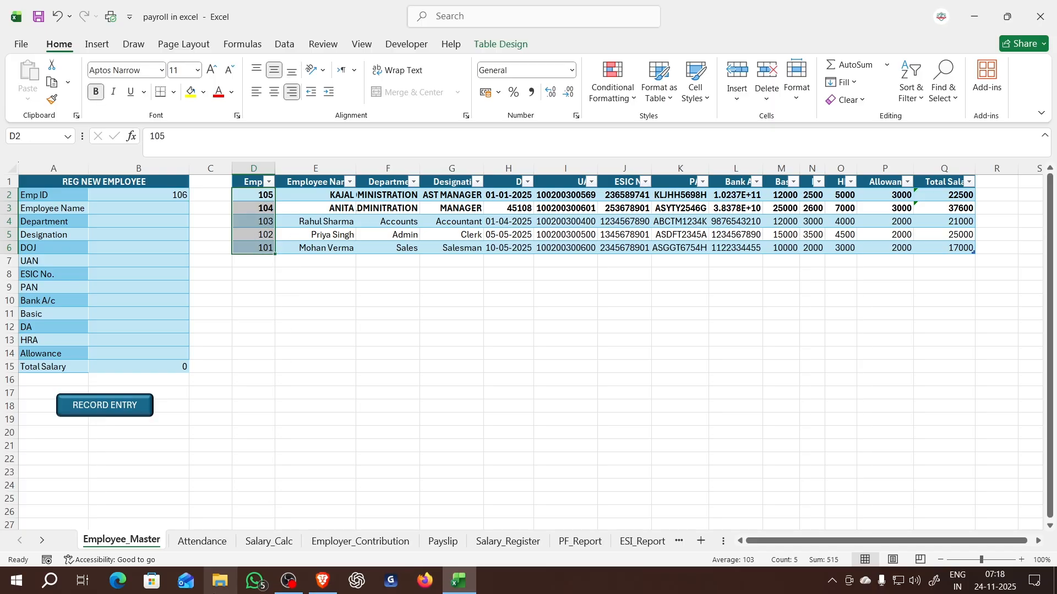
- Switch back to the form in the browser and restrict answers to the "Emplyee ID" question to a number between 100 and 999
click(321, 582)
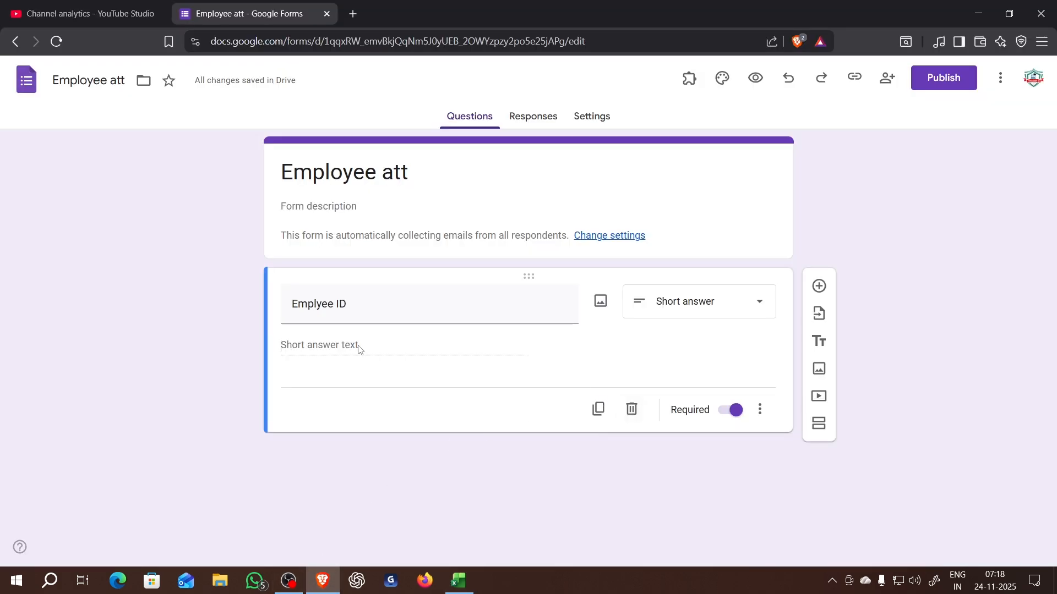
click(759, 412)
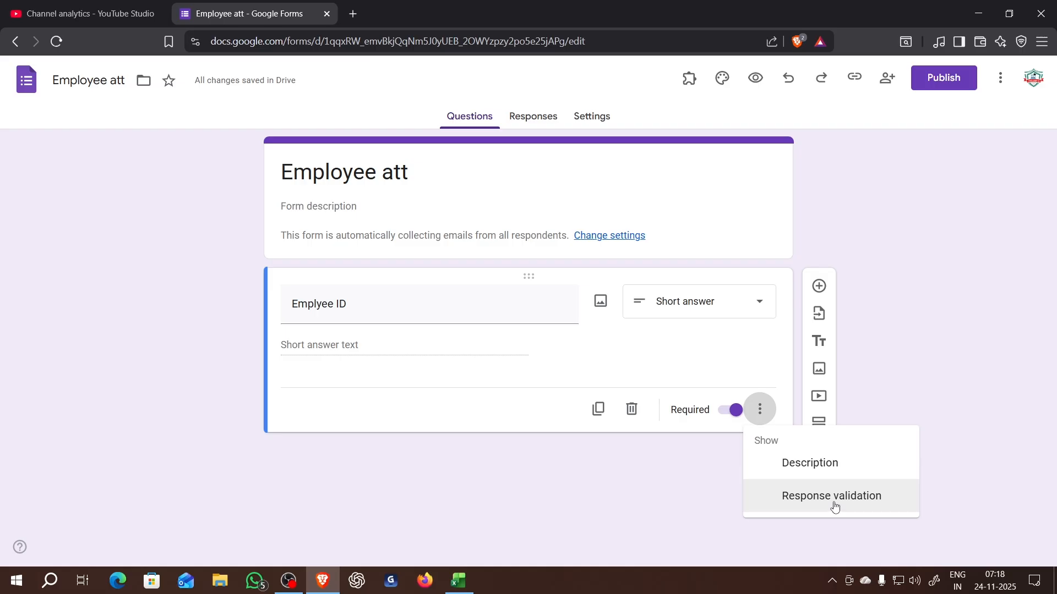
click(834, 499)
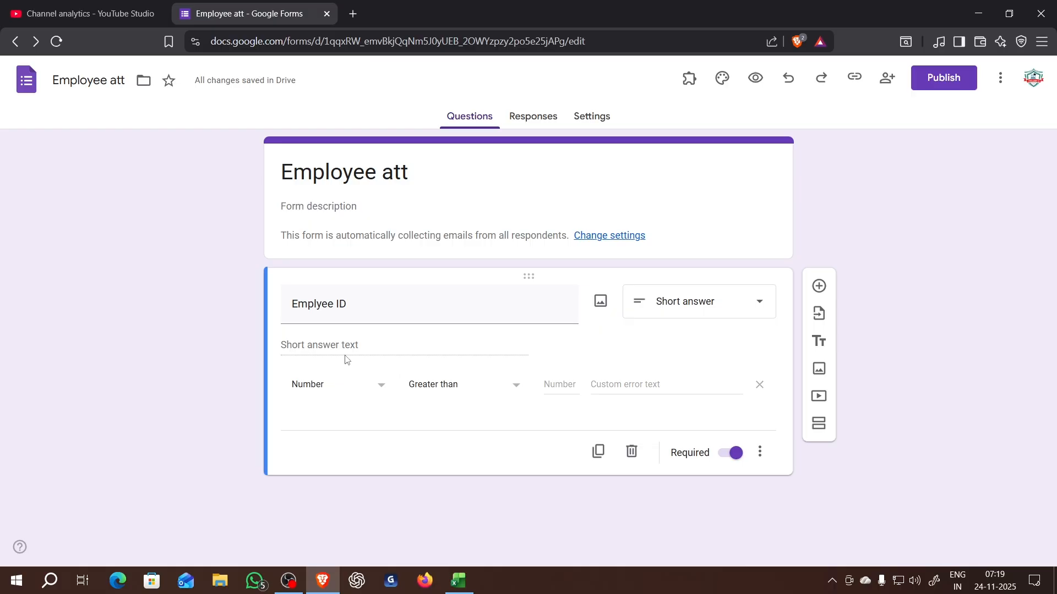
click(318, 390)
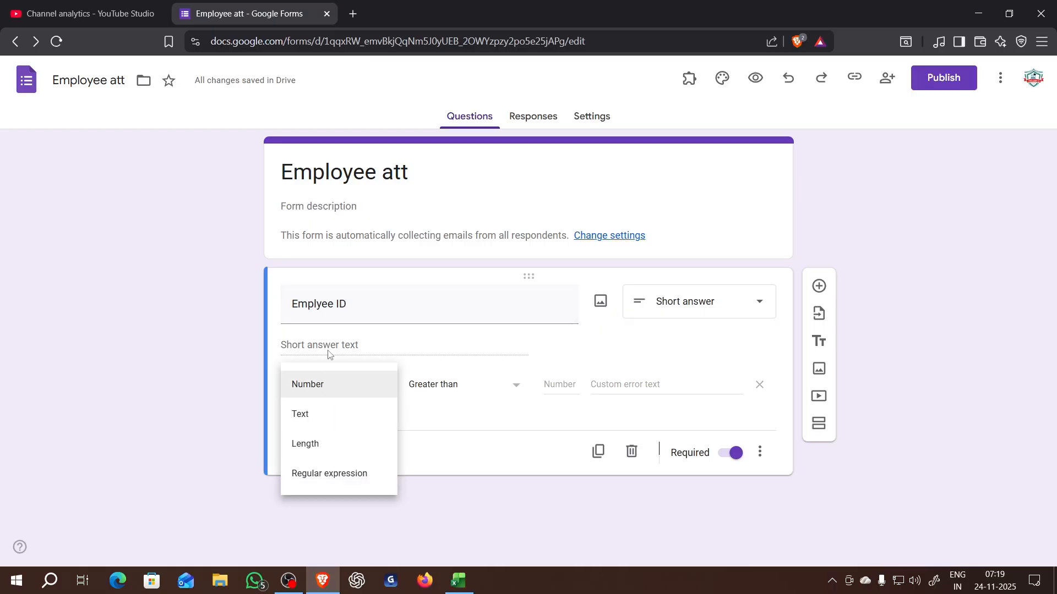
click(326, 389)
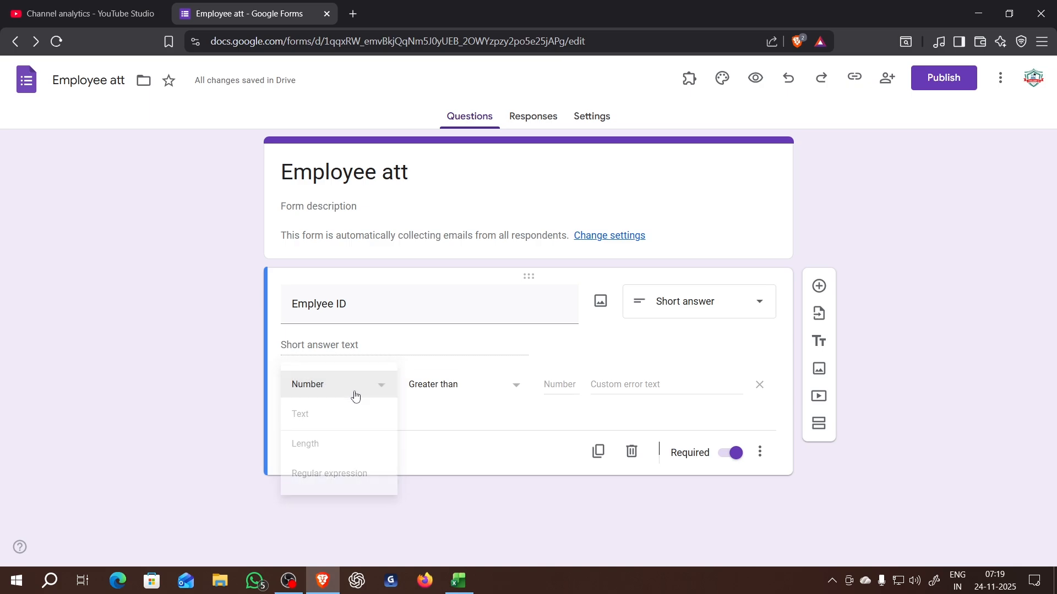
click(450, 388)
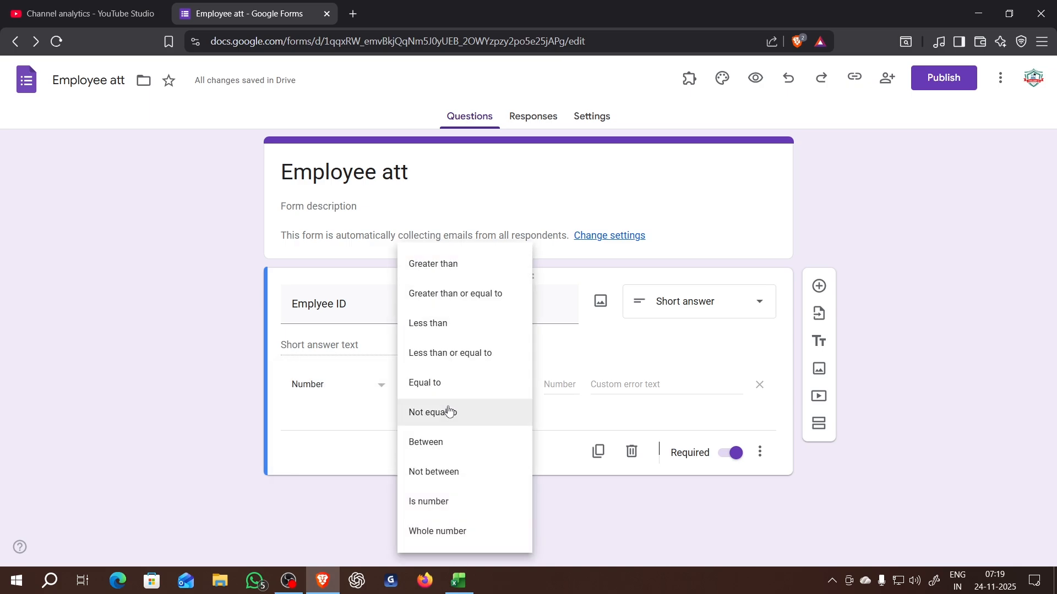
click(447, 442)
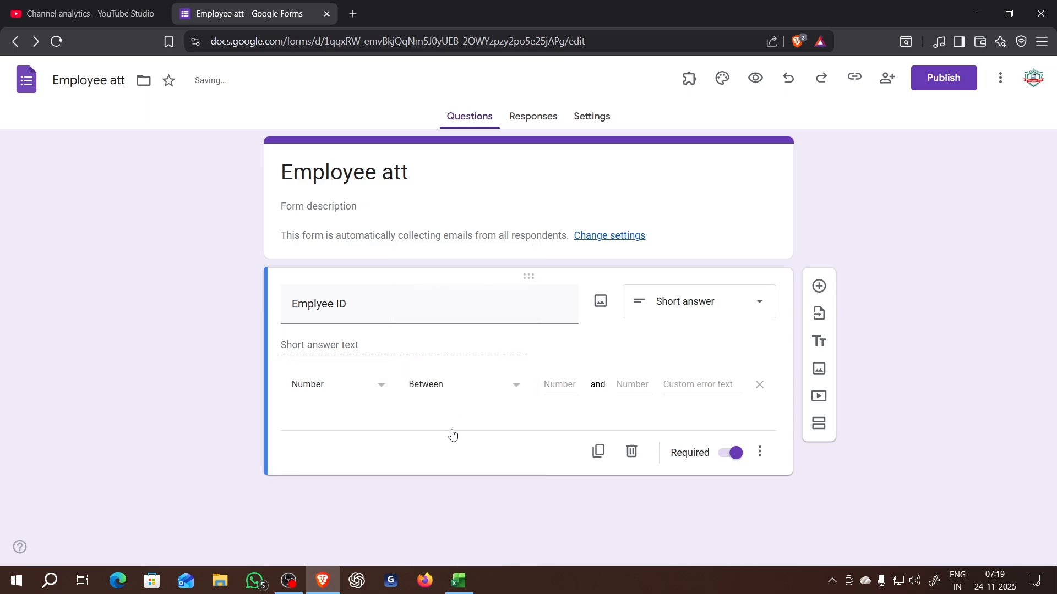
click(557, 385)
text(100)
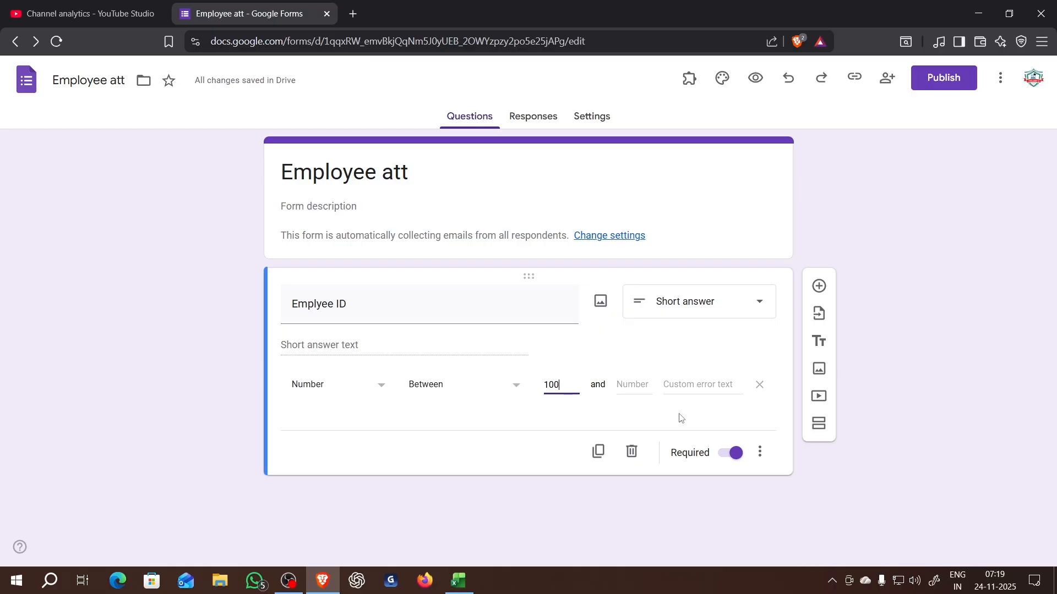
click(643, 392)
text(999)
- Set the validation rule's custom error text to "please enter the correct employee id"
click(700, 385)
text(plea)
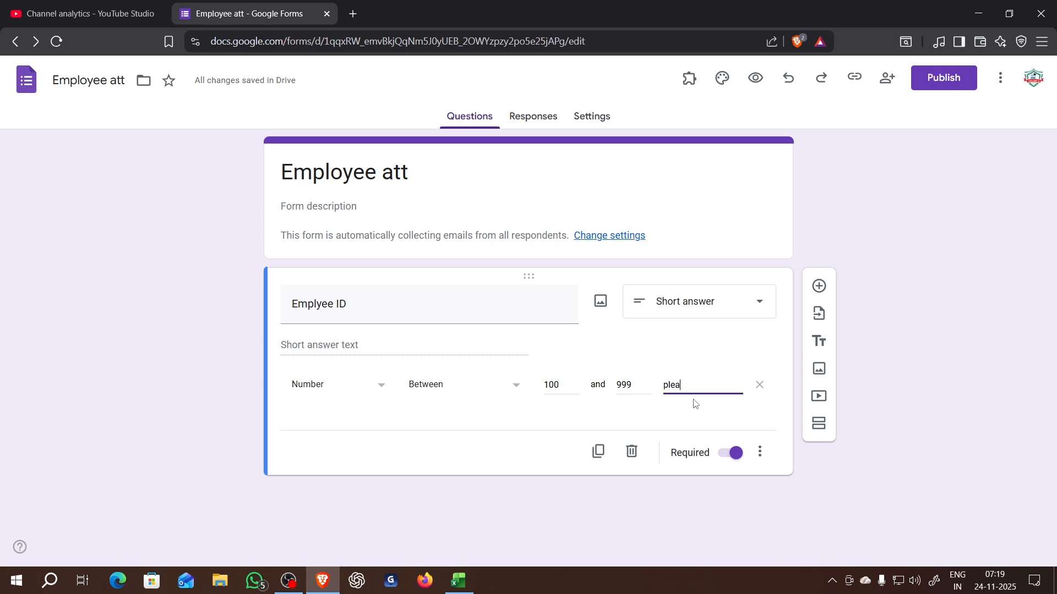
text(se ent)
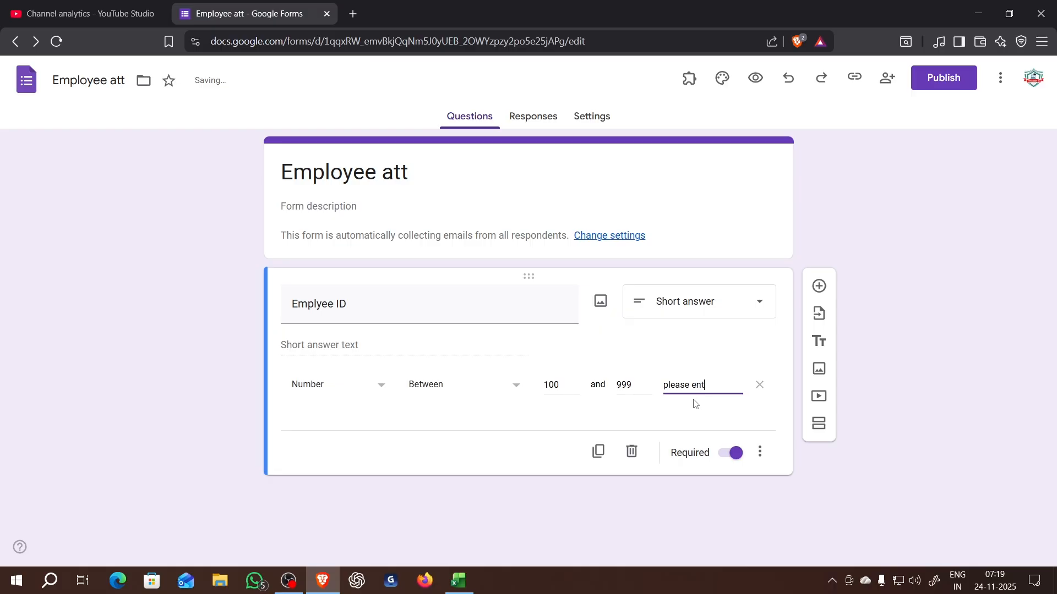
text(er the )
text(correct)
text( empl)
text(o)
text(yee)
text( ui)
key(BackSpace)
key(BackSpace)
text(id)
click(544, 452)
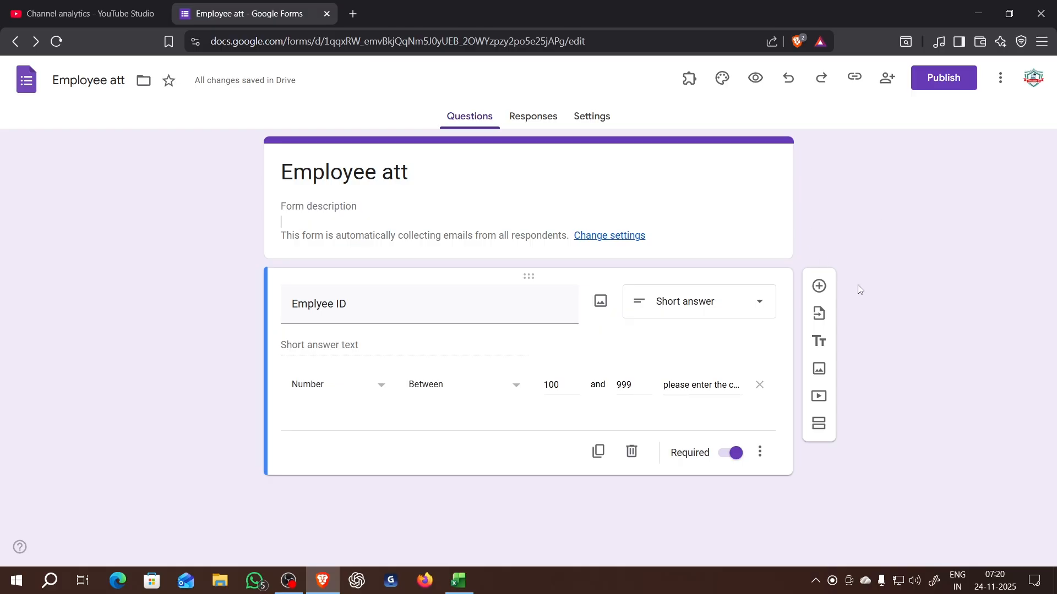
- Preview the form with the e-mail recording option ticked and a sample three-digit employee ID entered, and return to the form editor
click(755, 77)
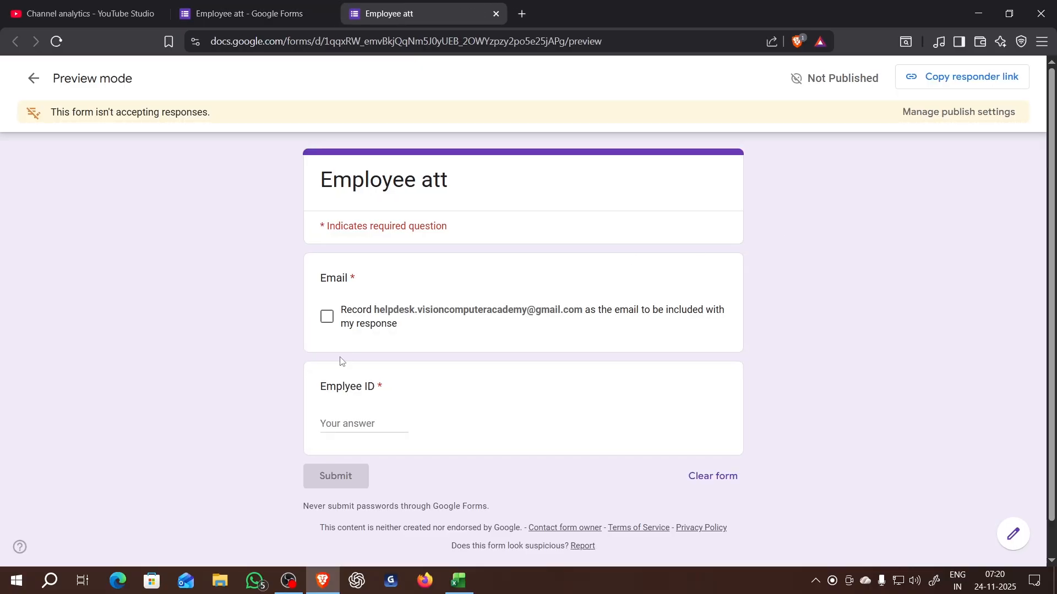
click(327, 328)
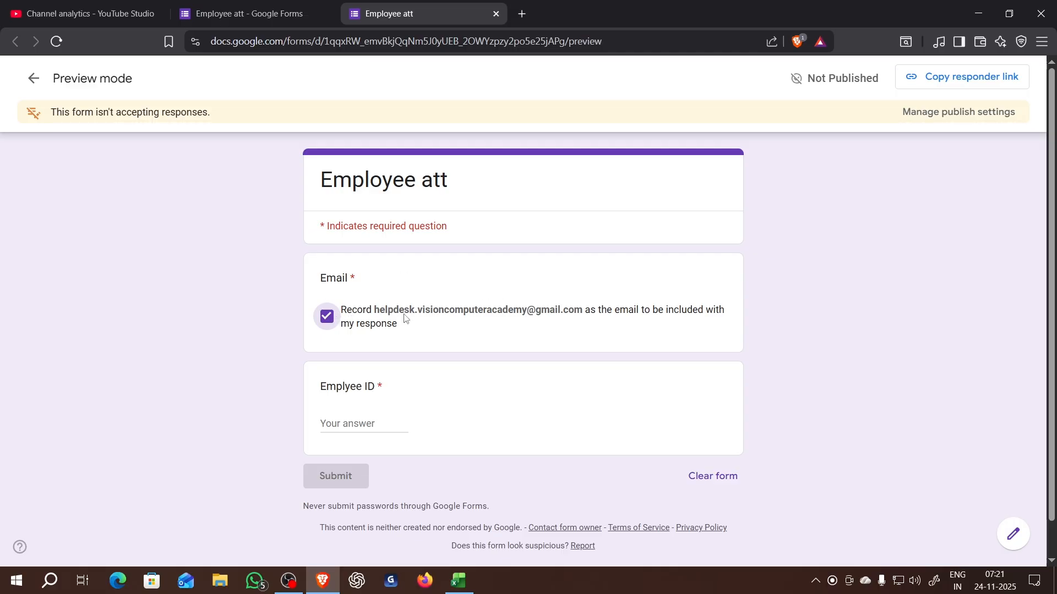
click(365, 423)
text(10)
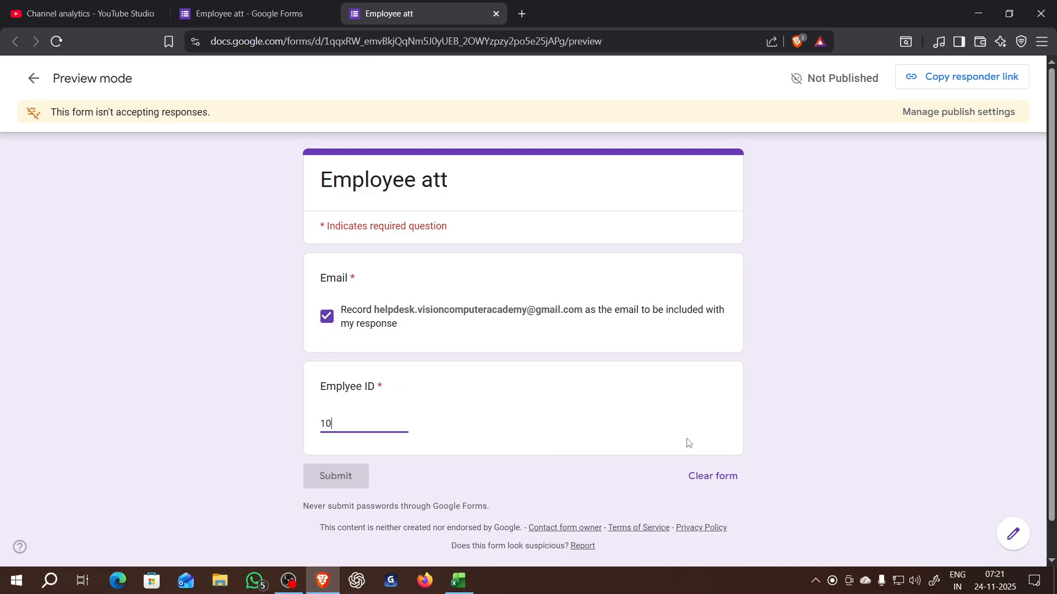
text(0)
key(BackSpace)
click(581, 491)
click(239, 14)
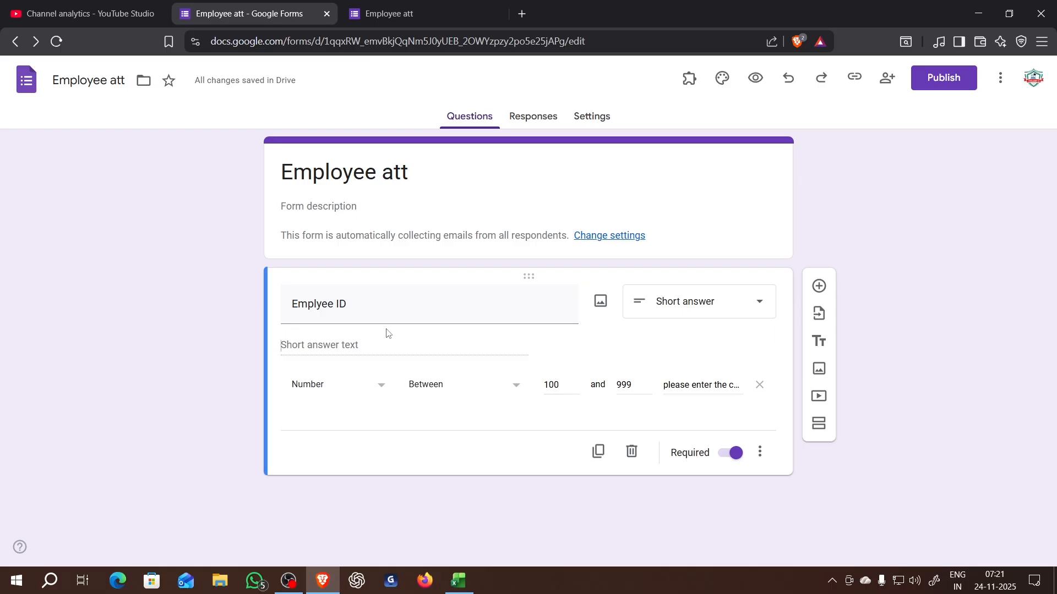
click(381, 352)
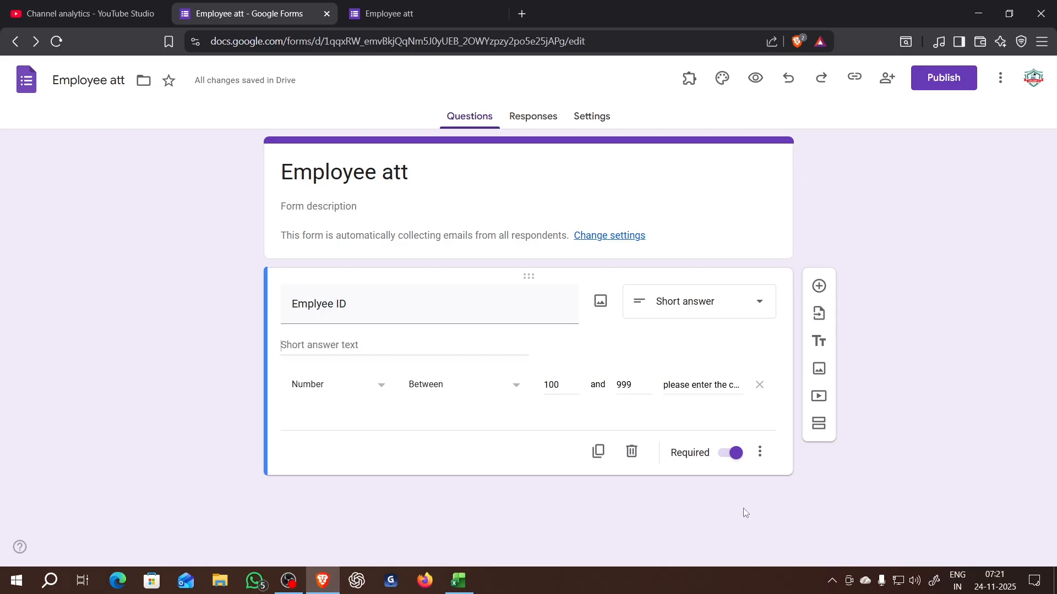
click(760, 453)
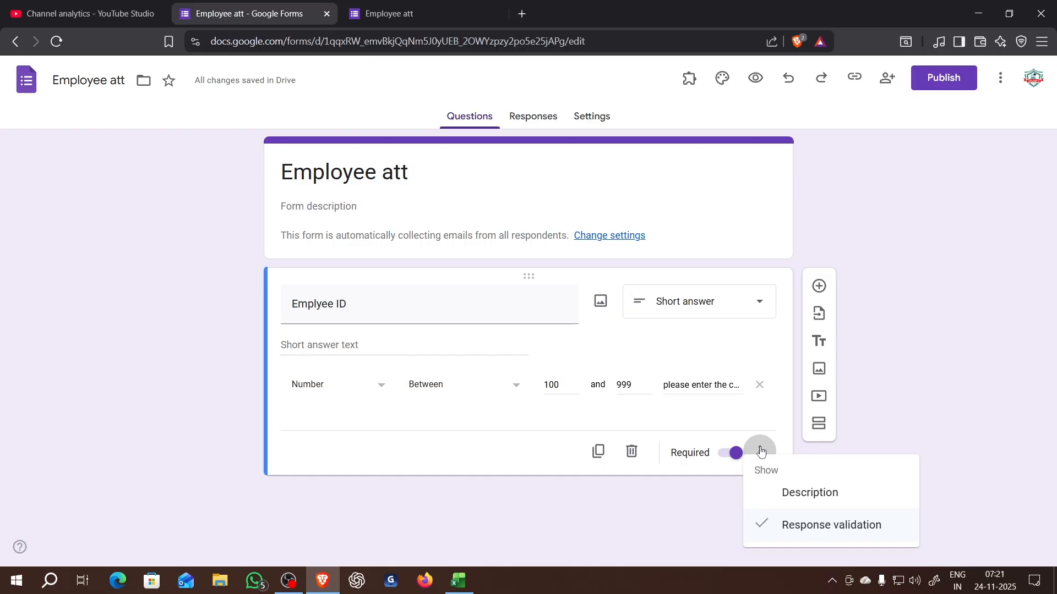
click(903, 227)
click(1002, 80)
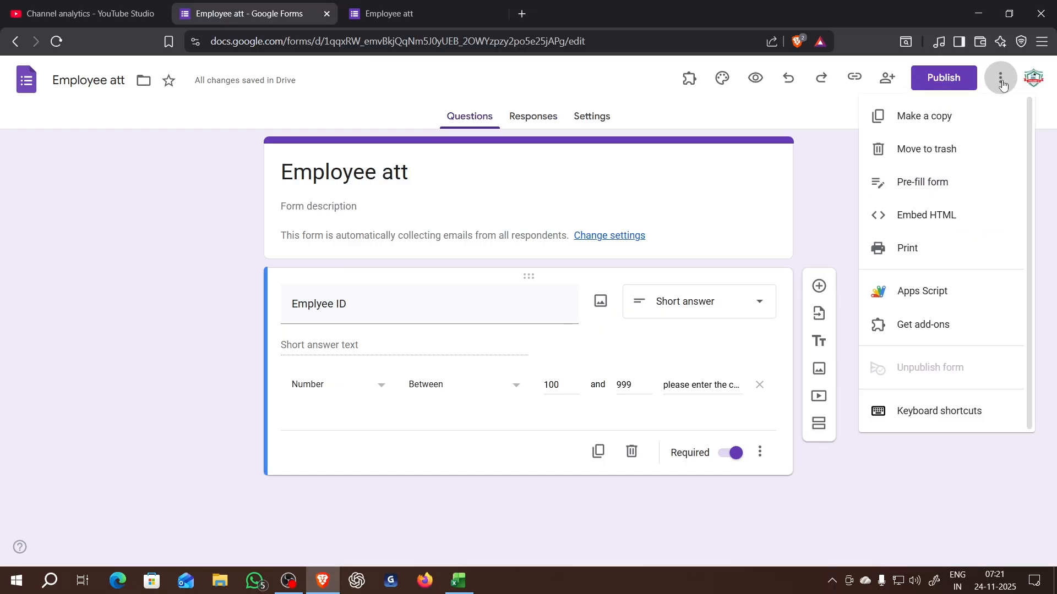
click(931, 187)
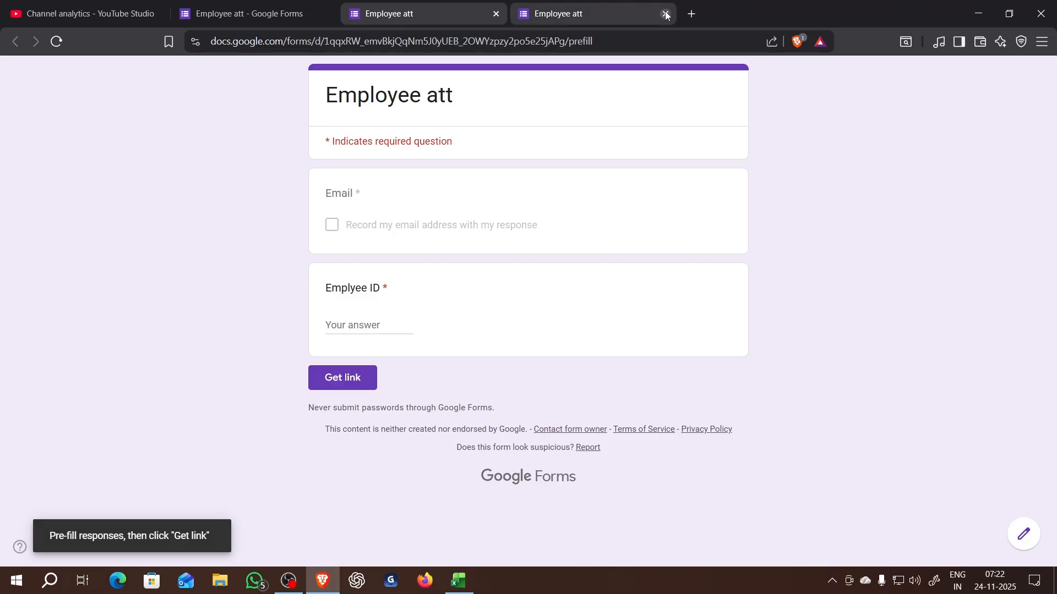
click(496, 14)
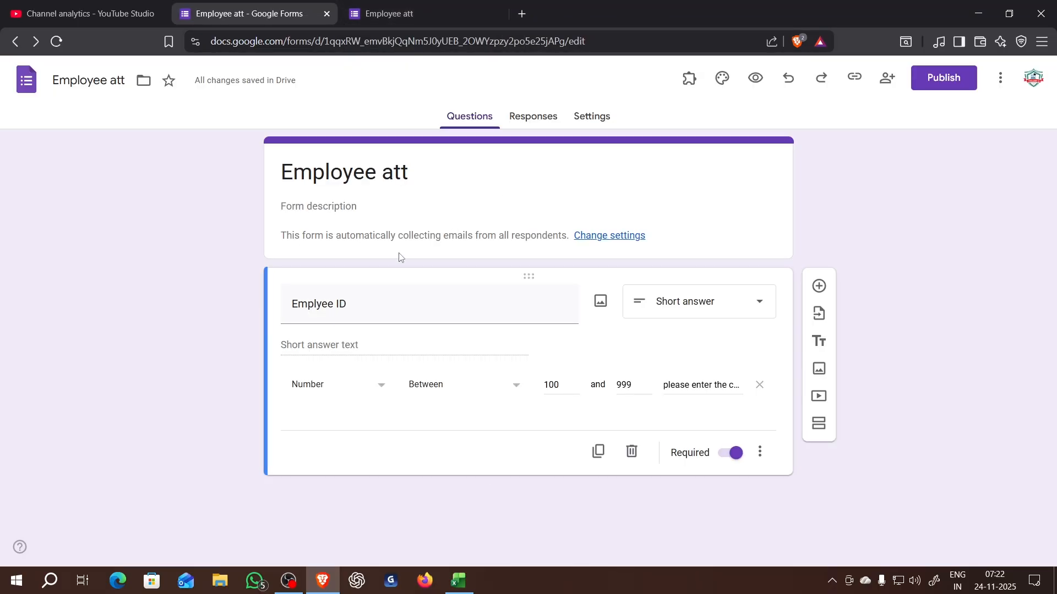
- Add a second question titled "Email ID" as a short-answer question
click(819, 286)
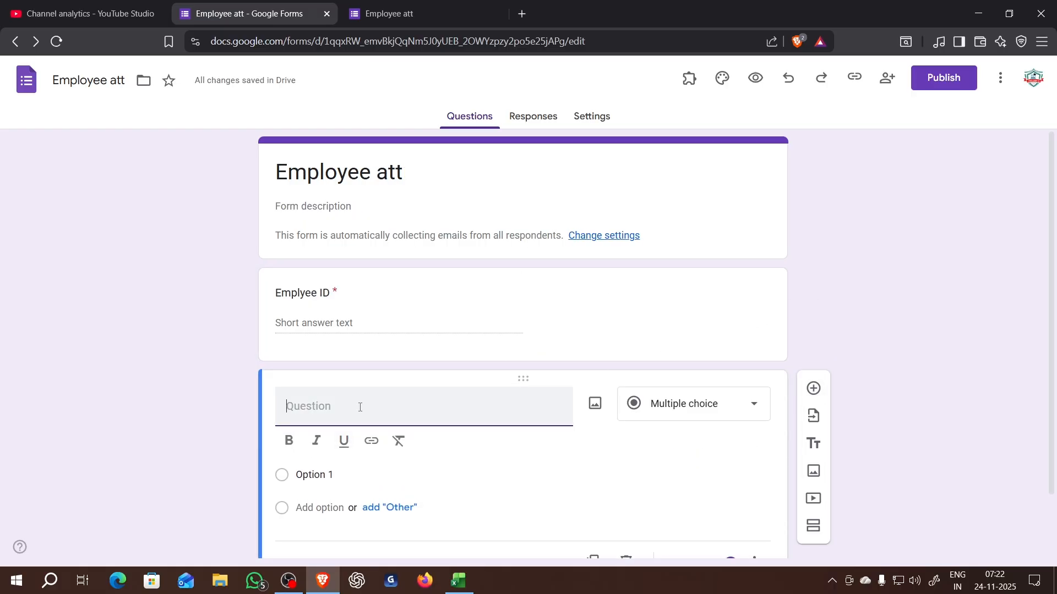
text(Emai)
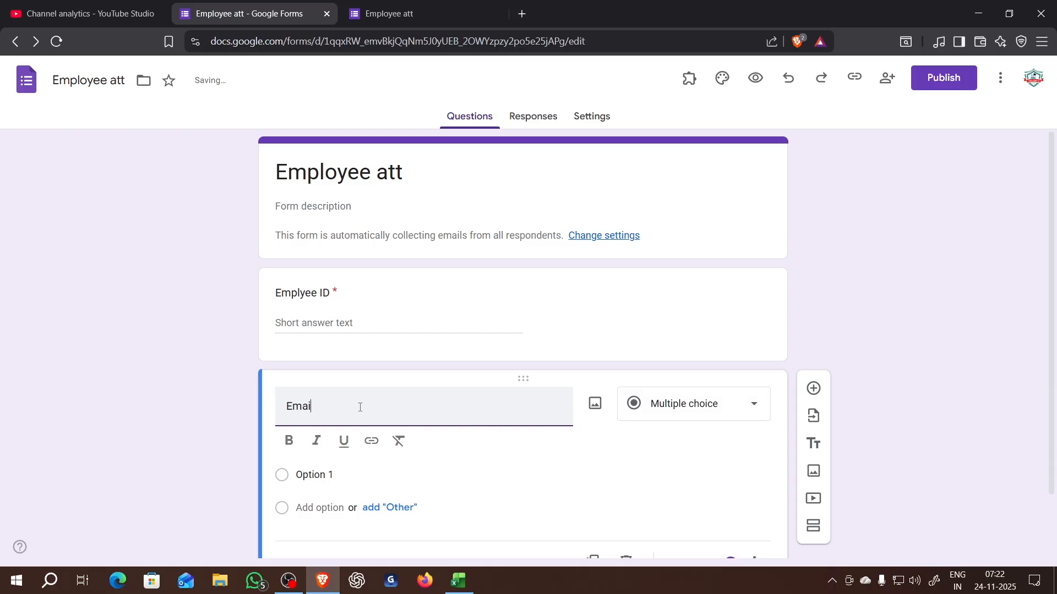
text(l )
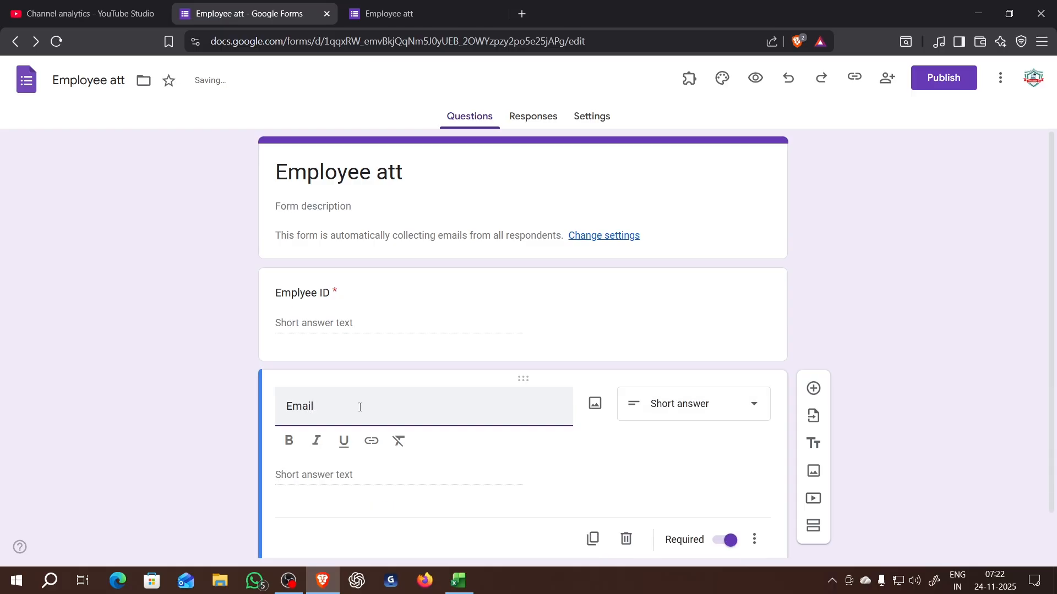
text(ID)
click(836, 319)
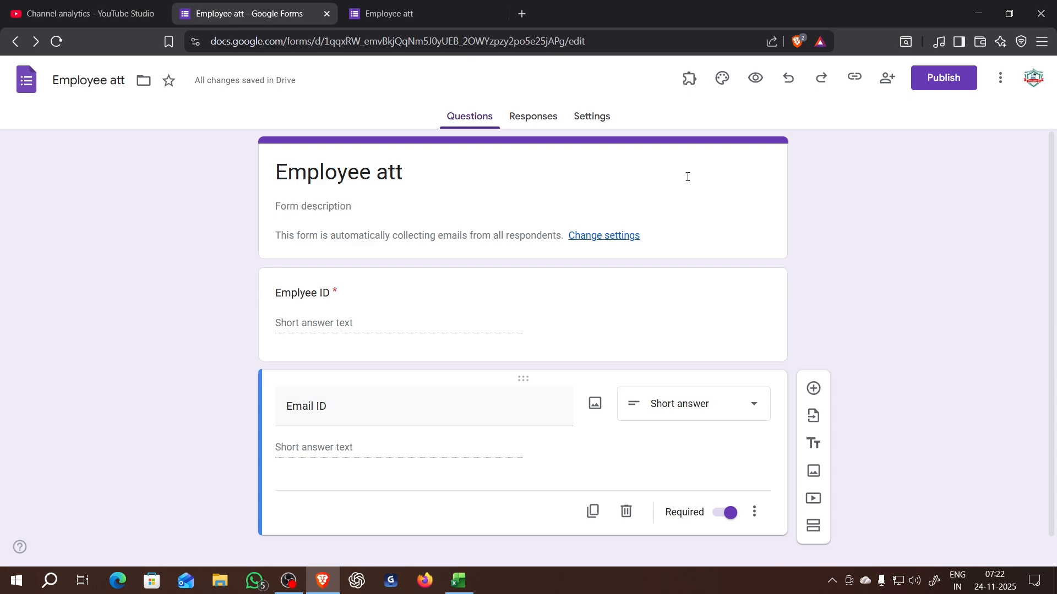
- Open the form's pre-fill page and fill in a sample three-digit employee ID and a sample e-mail address
drag(388, 40, 379, 40)
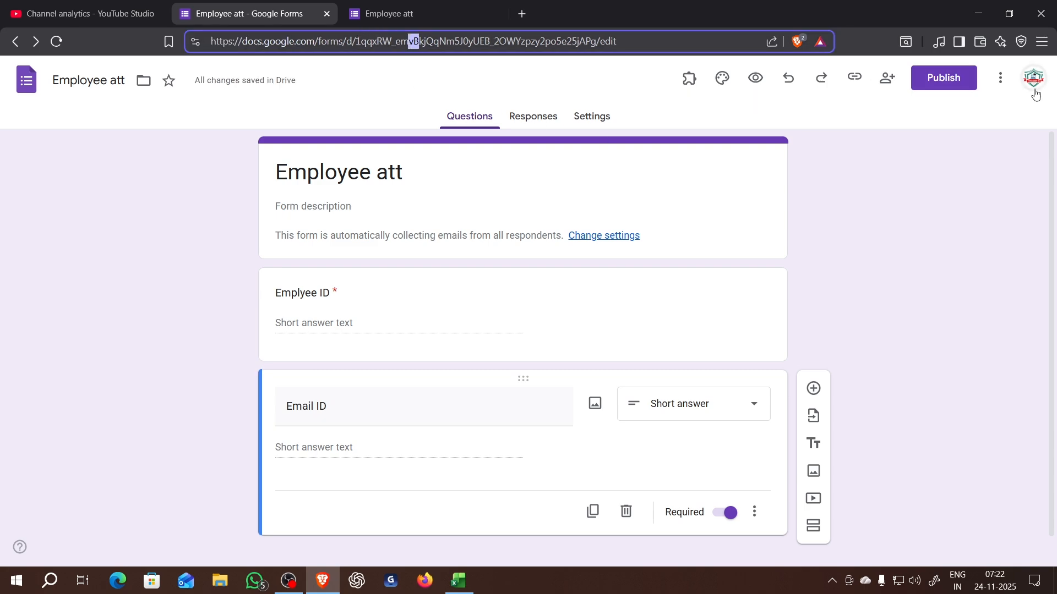
click(1005, 83)
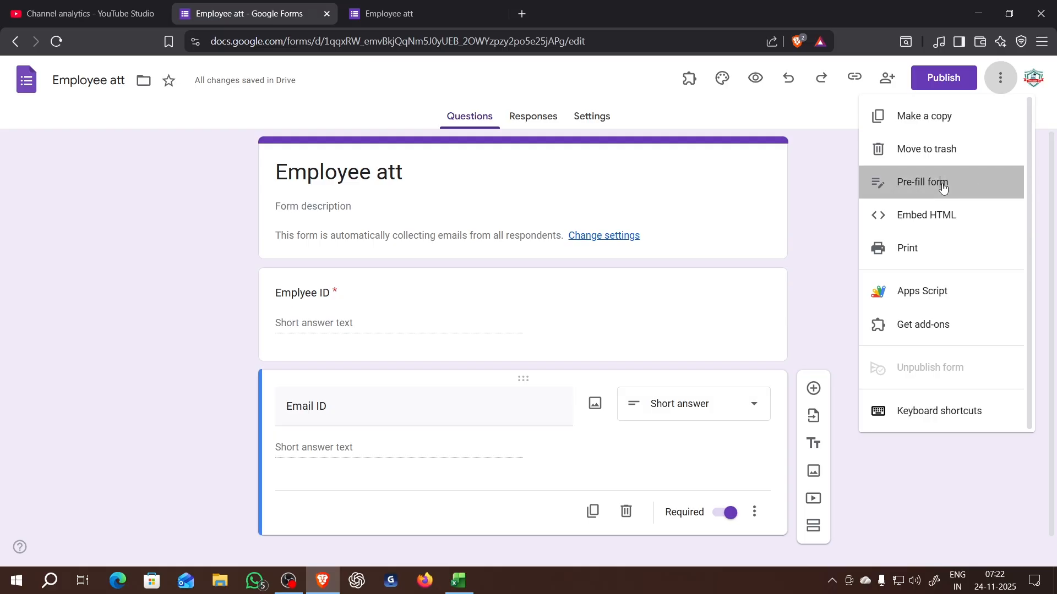
click(886, 182)
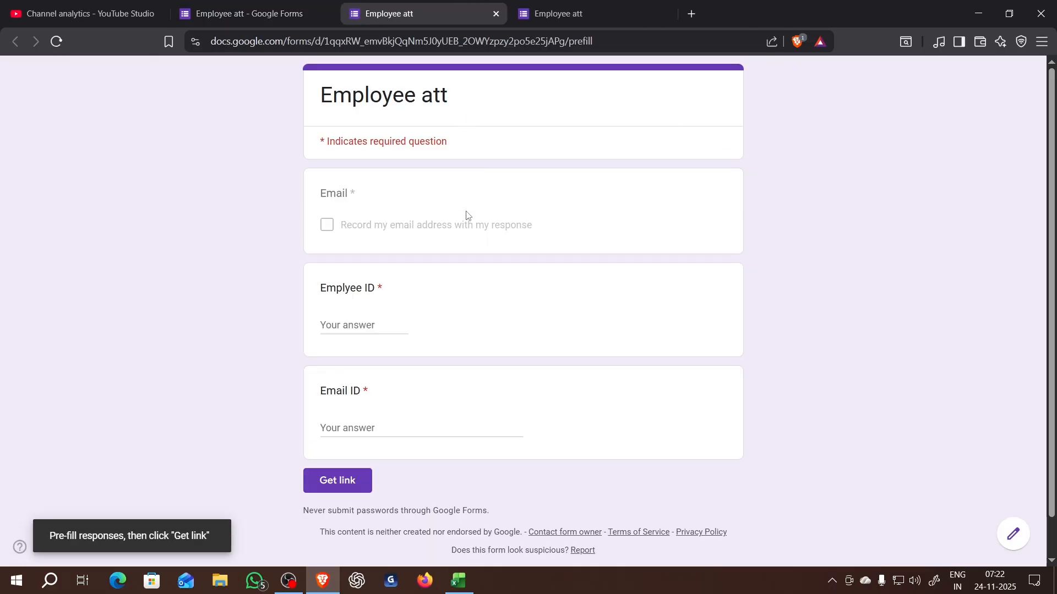
click(350, 325)
text(101)
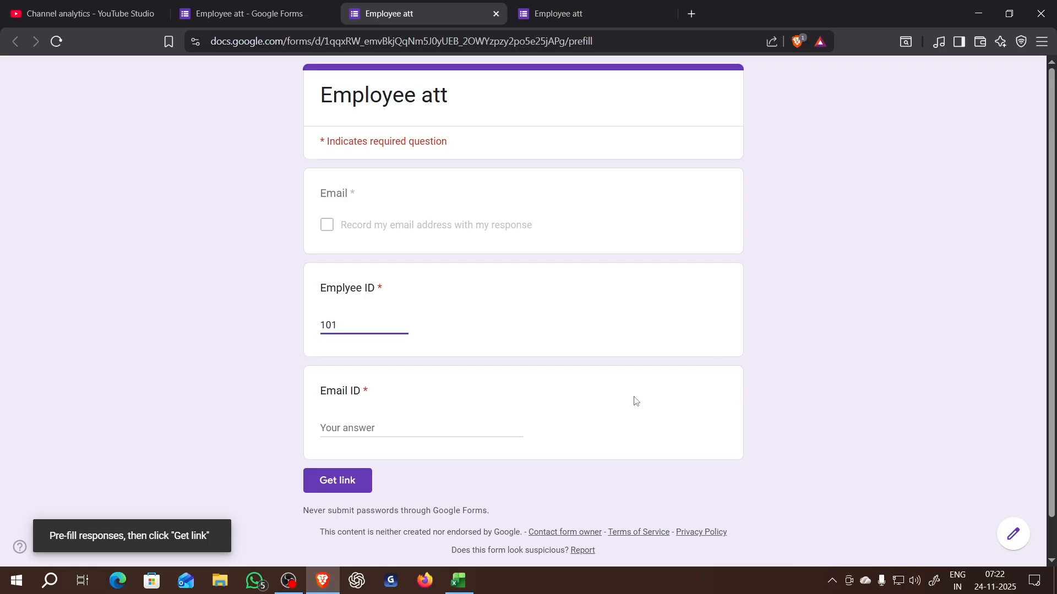
click(473, 425)
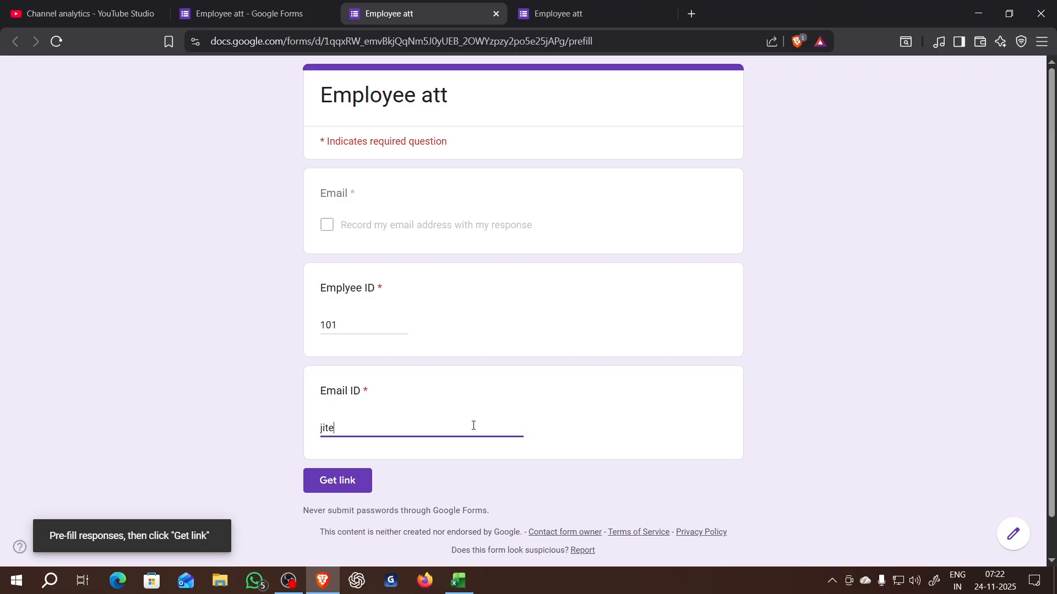
- Generate and copy the pre-filled form link, and paste it into the address bar of a new browser tab
click(340, 484)
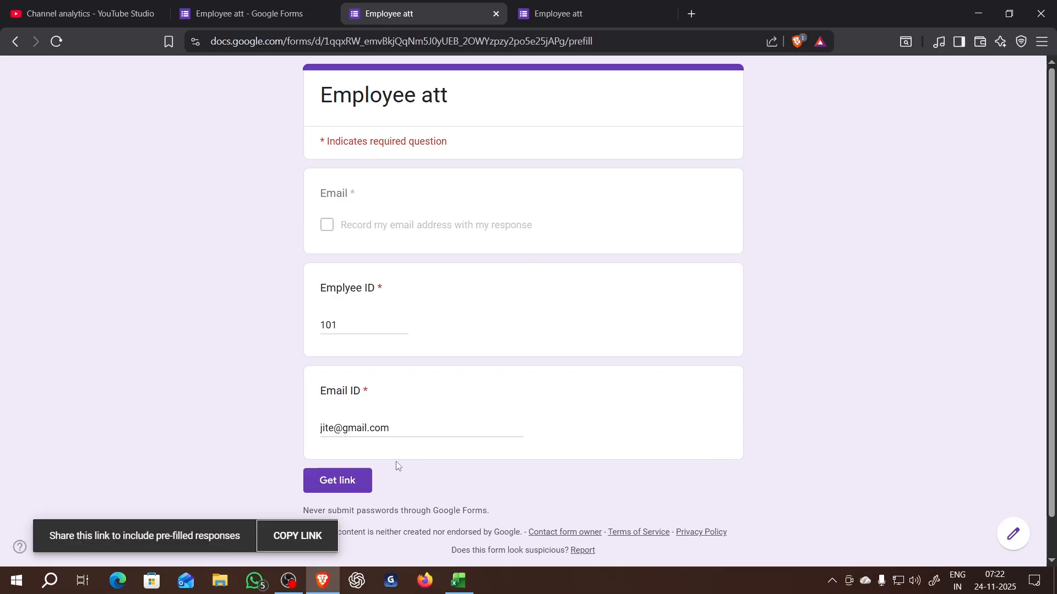
click(294, 543)
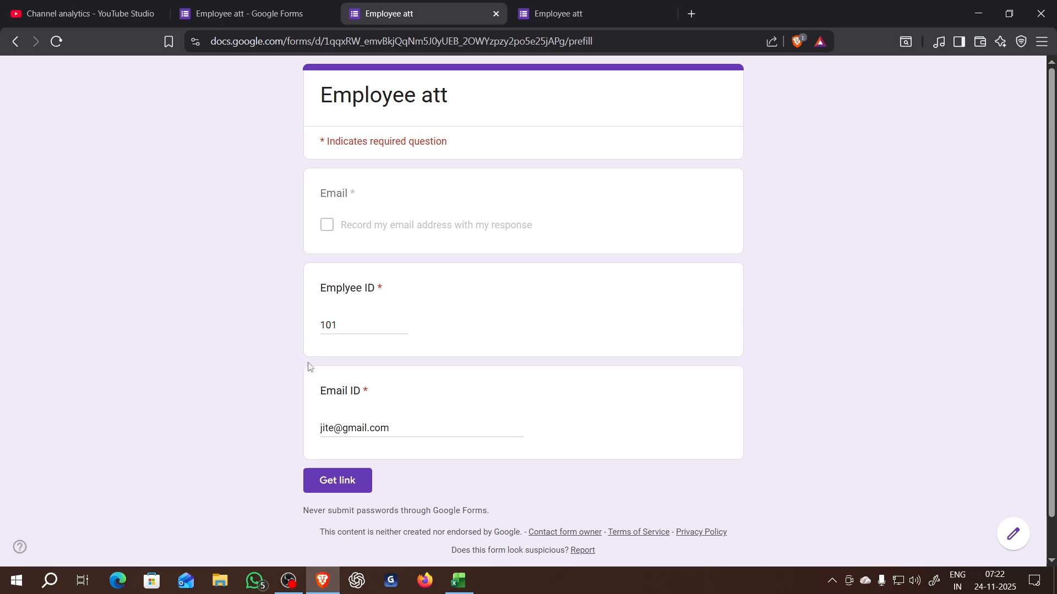
click(693, 15)
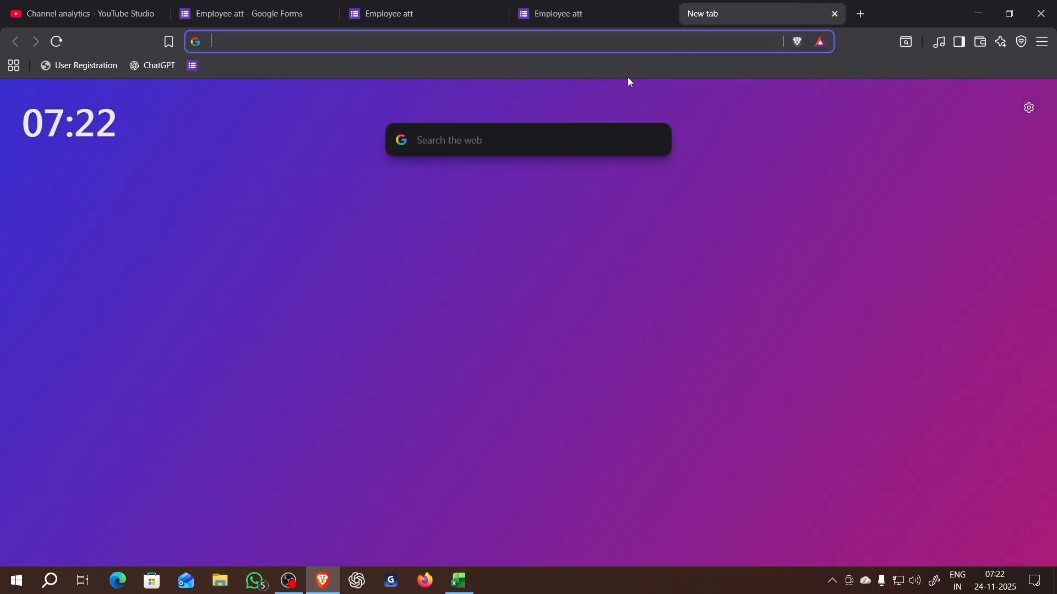
click(596, 45)
key(ctrl+v)
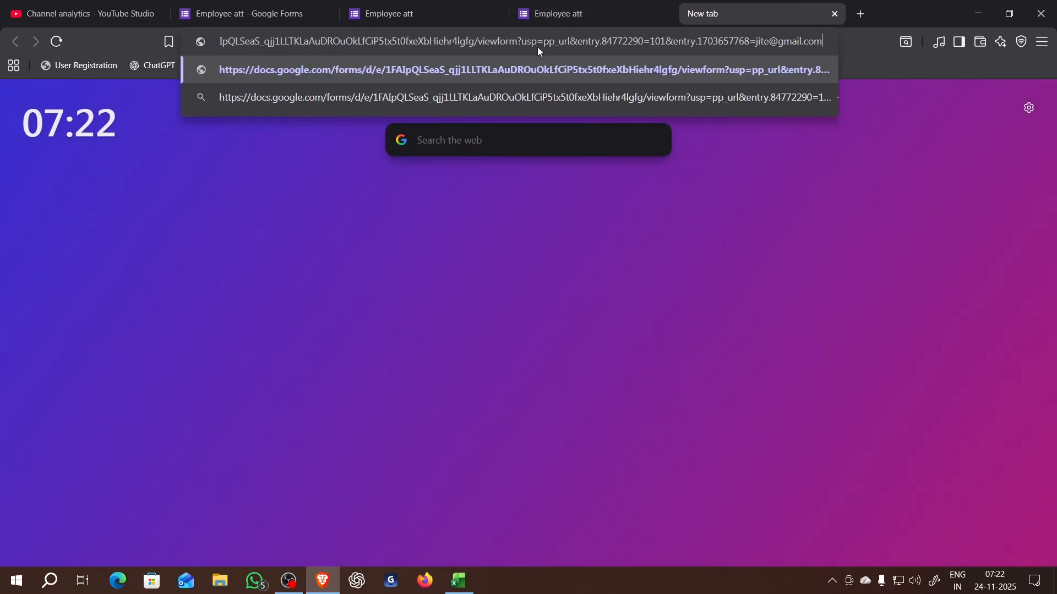
- Return to the form editor and publish the form for anyone with the link
click(268, 8)
click(943, 78)
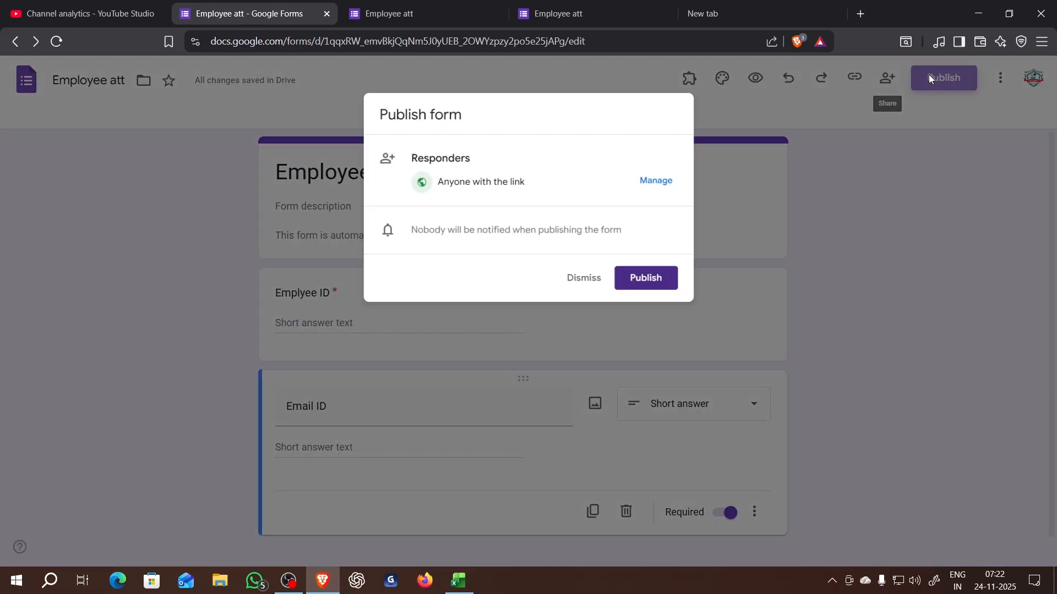
click(650, 284)
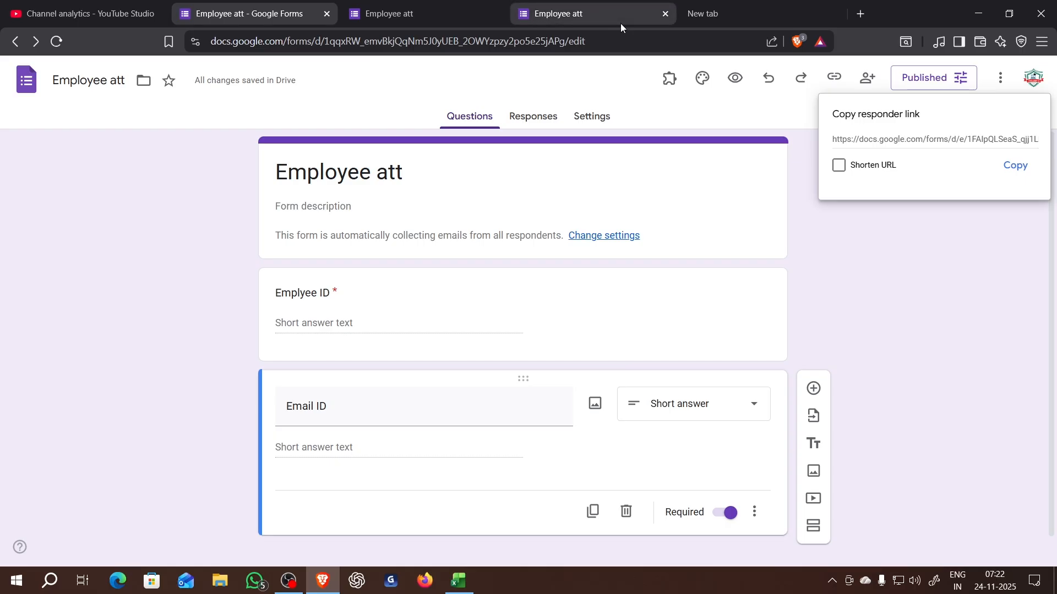
- Open the pre-filled form link in the new browser tab, agree to record the account e-mail, and submit the attendance response
click(683, 15)
key(ctrl+v)
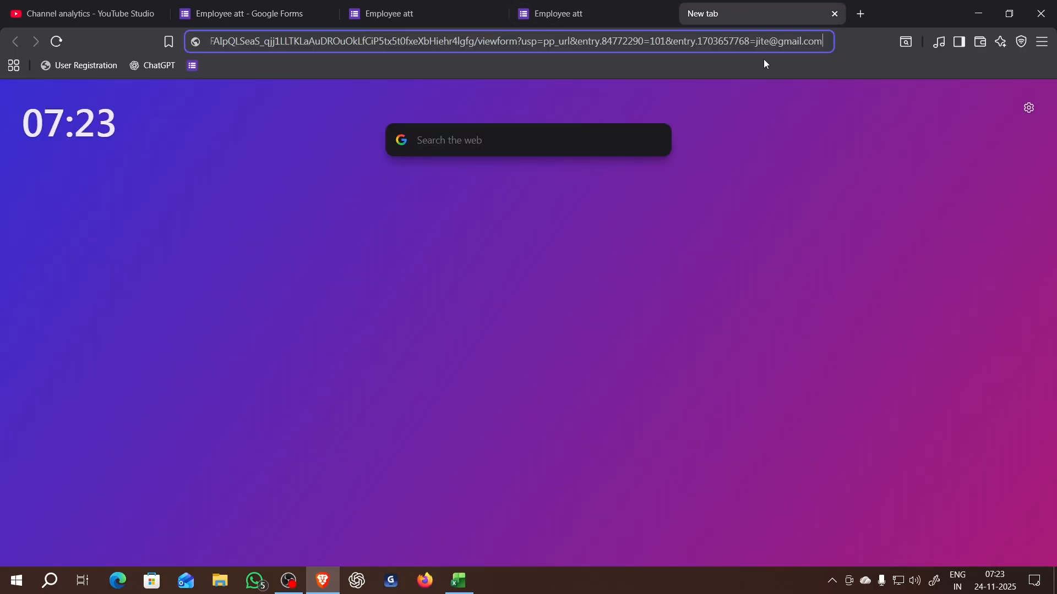
key(Return)
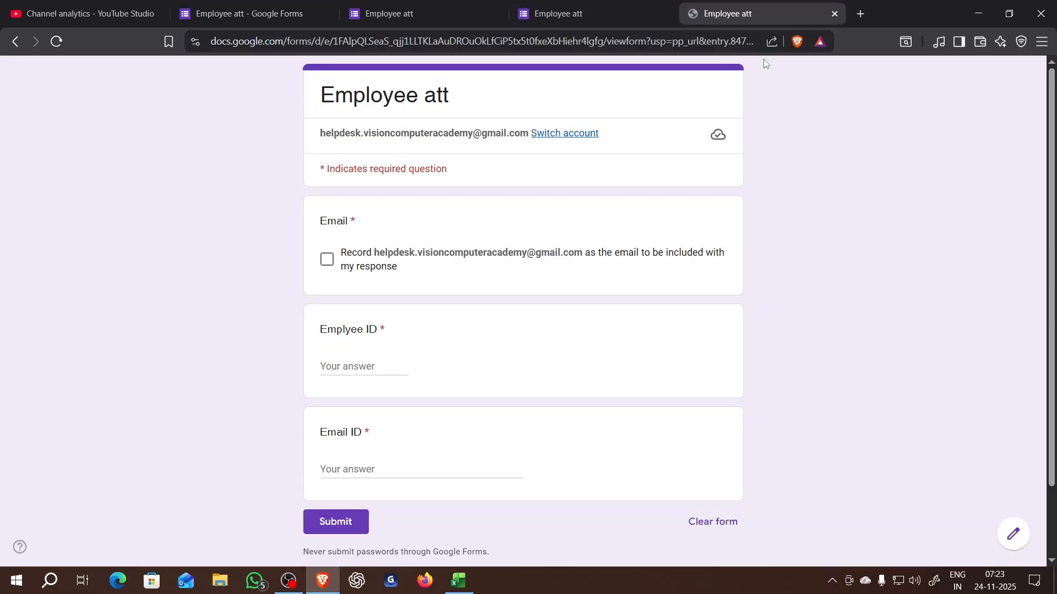
click(336, 525)
click(326, 260)
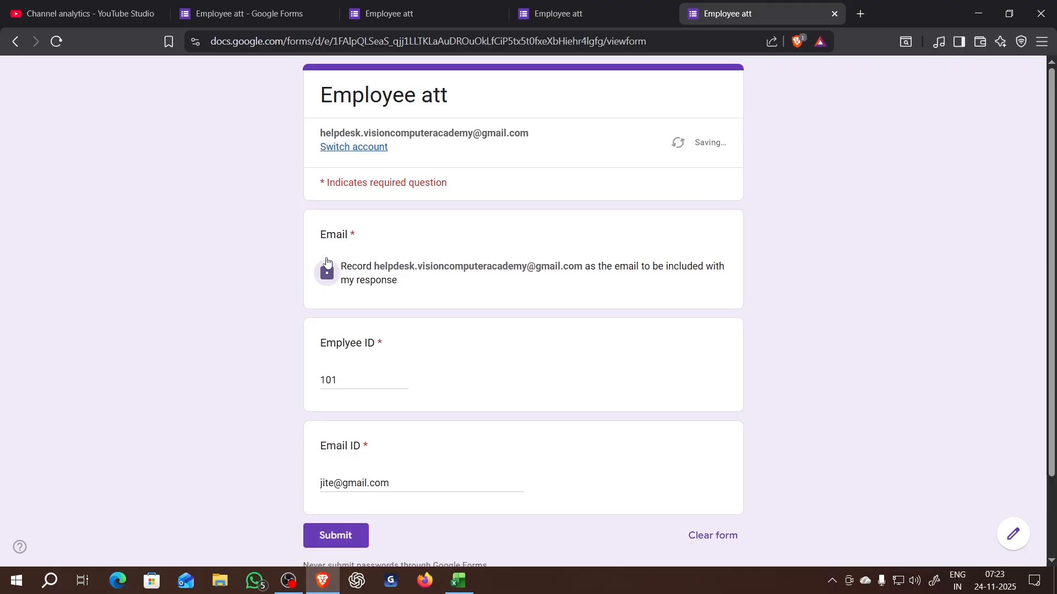
click(342, 533)
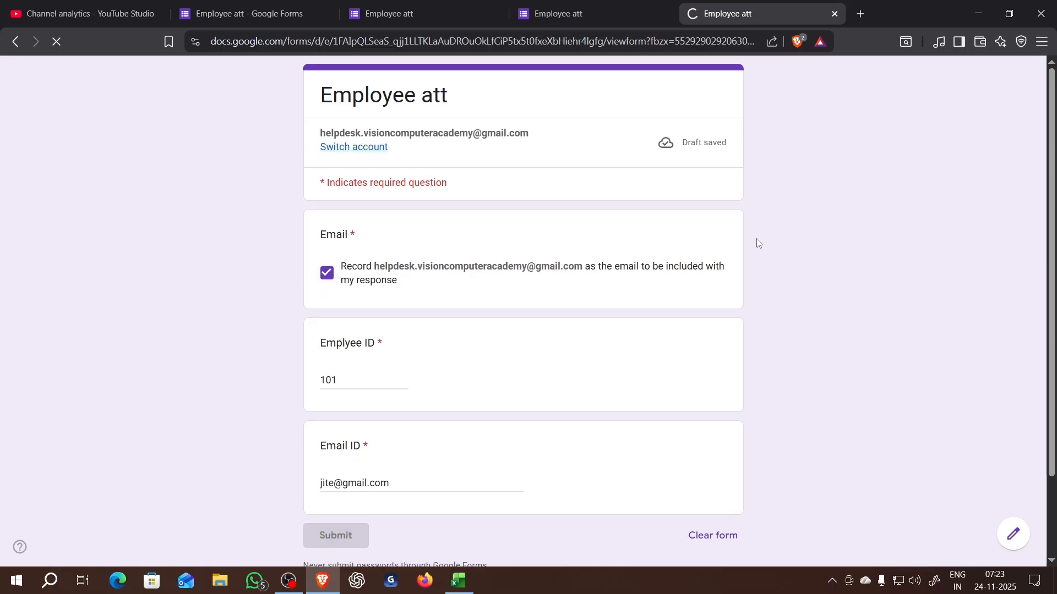
- Return to the form editor and review the summary of the submitted attendance response
click(248, 13)
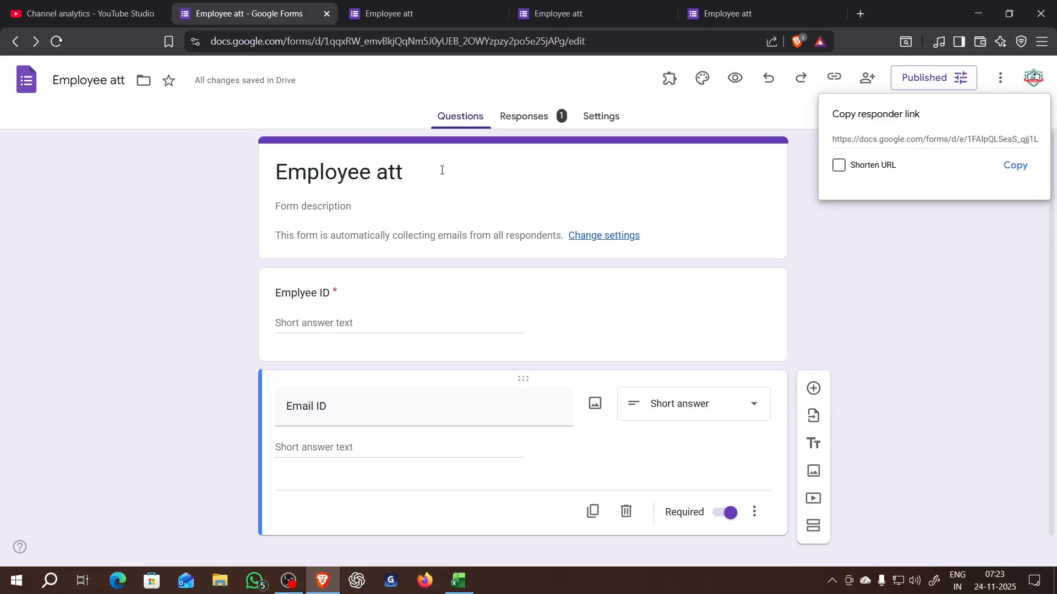
click(601, 116)
click(532, 118)
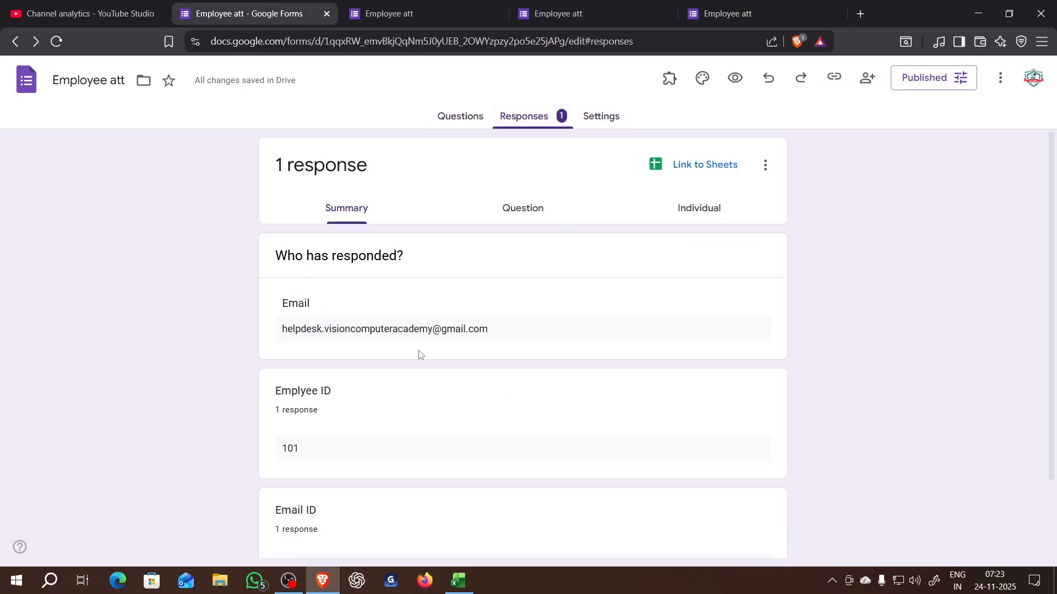
scroll(456, 340, down, 3)
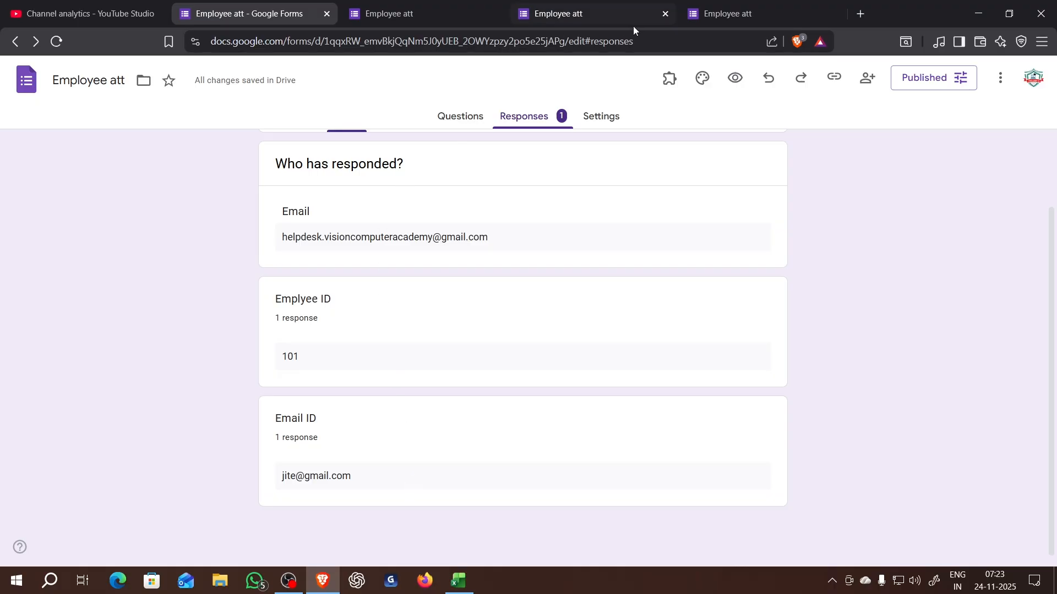
click(716, 24)
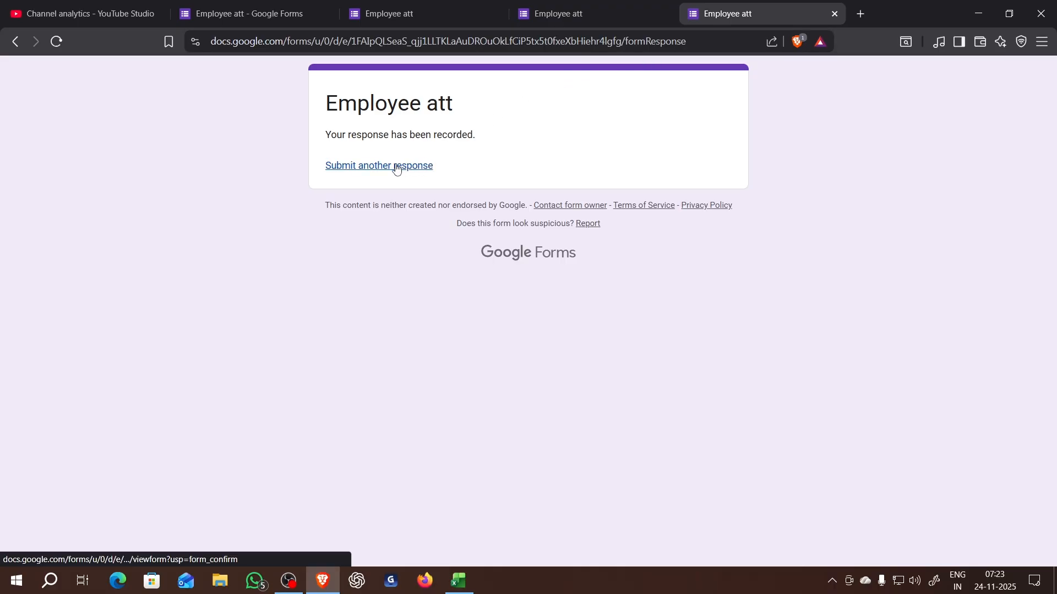
click(544, 41)
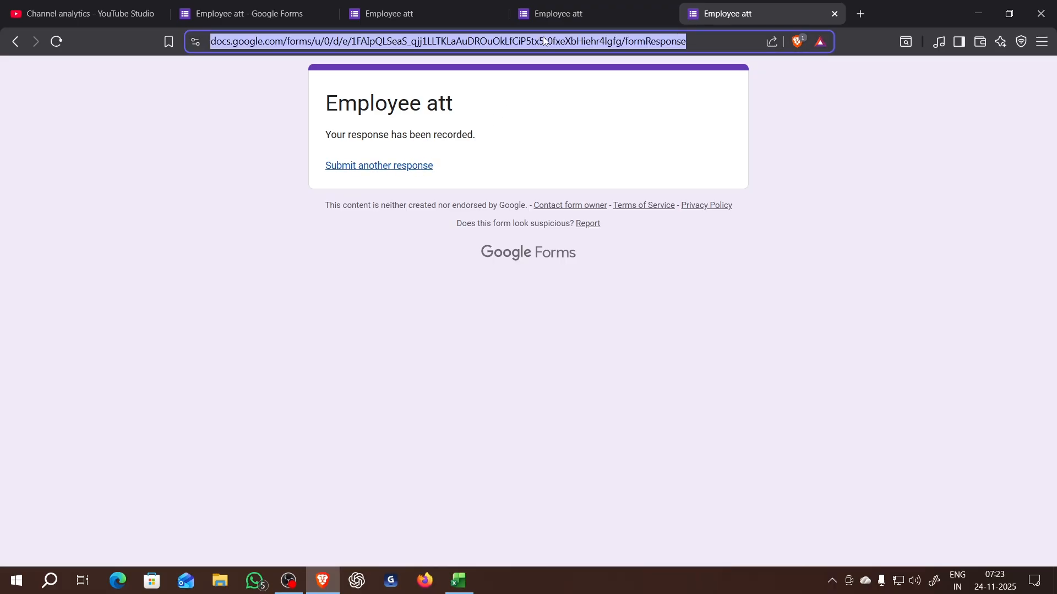
key(ctrl+v)
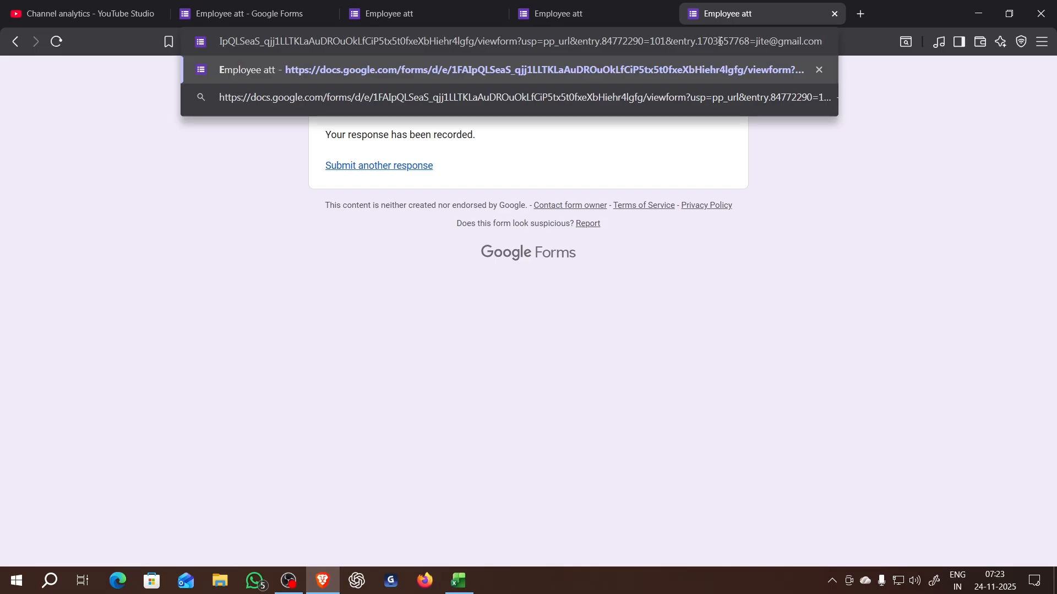
- Search the web for "qr generator" in a new browser tab
click(862, 14)
text(qr)
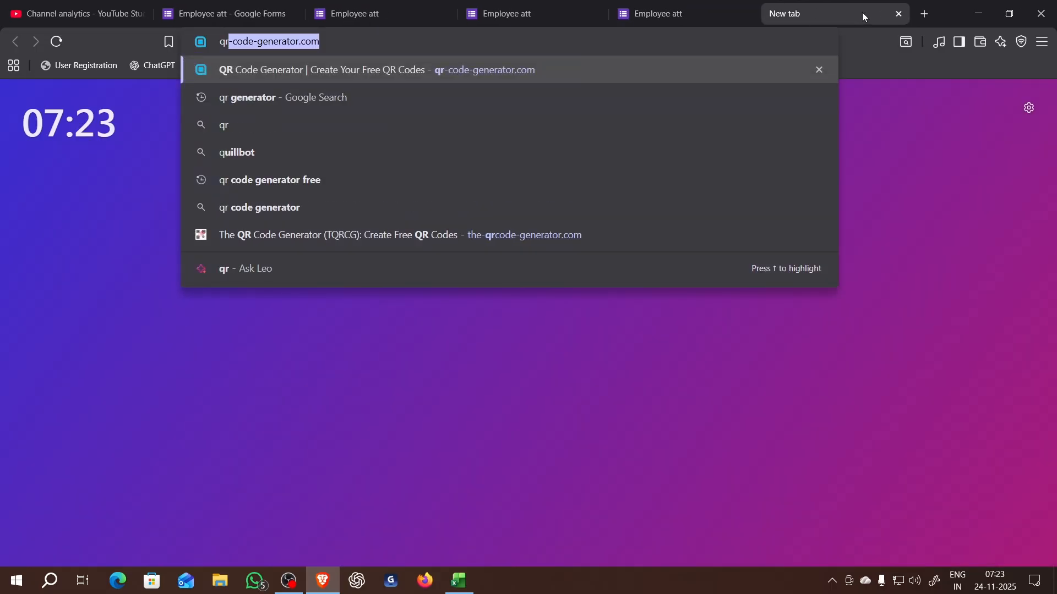
key(Down)
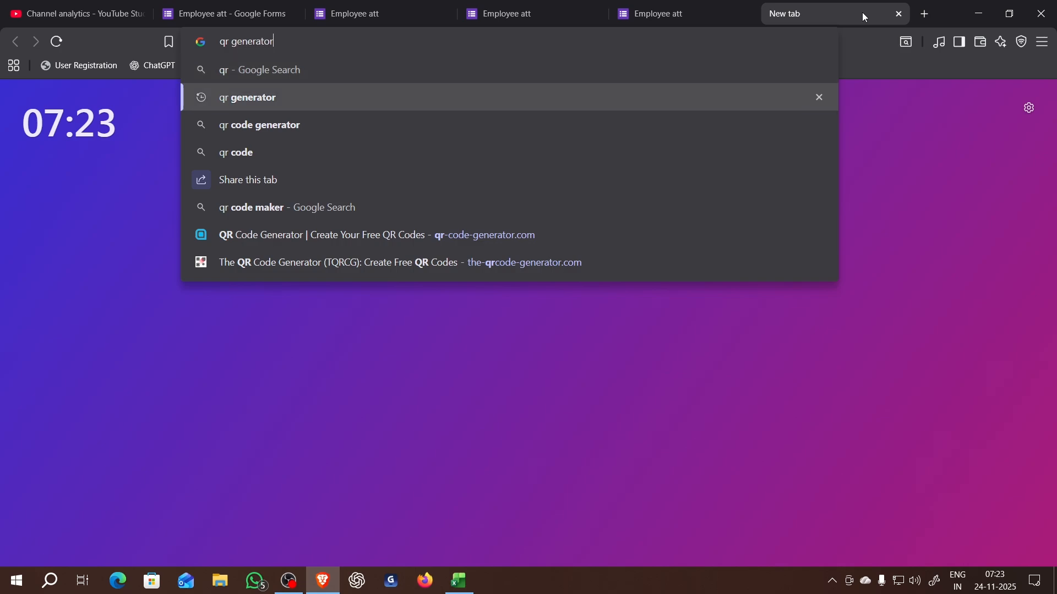
key(Return)
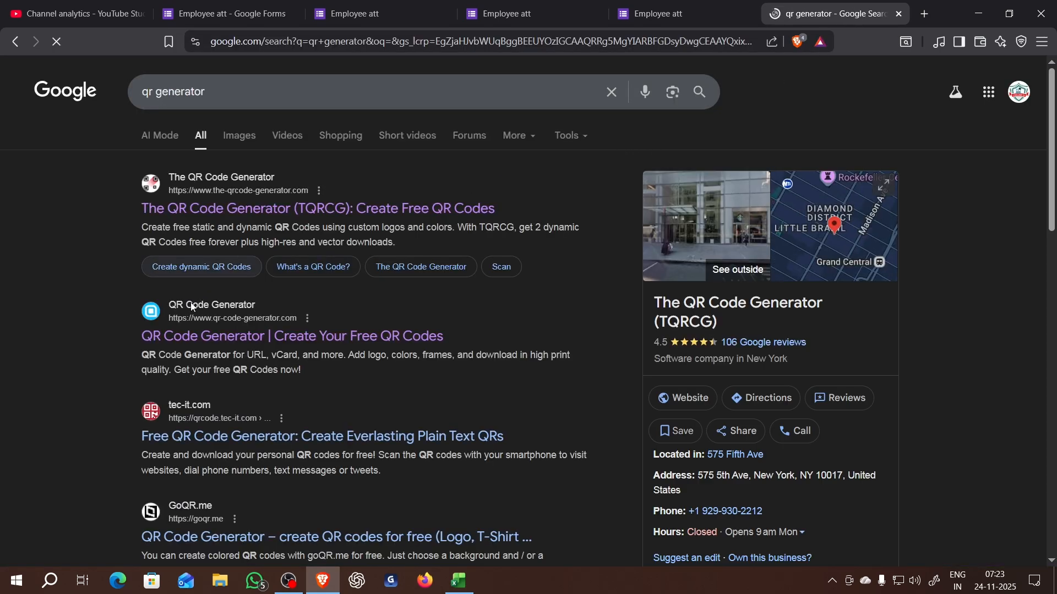
- Try to create and download a QR code for the pre-filled form link on qr-code-generator.com, and return to the search results
click(198, 336)
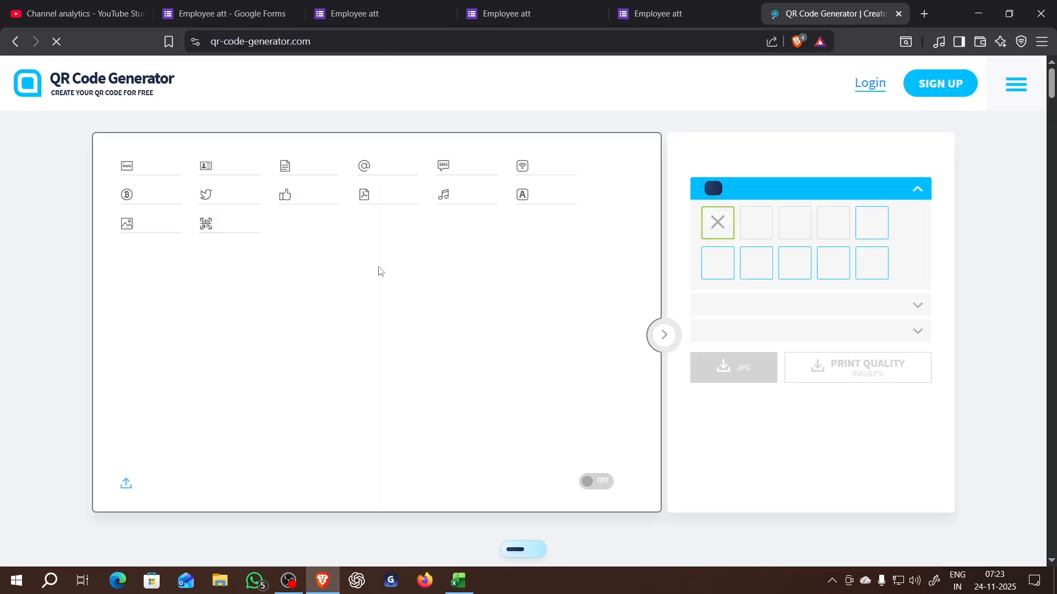
click(309, 294)
key(ctrl+v)
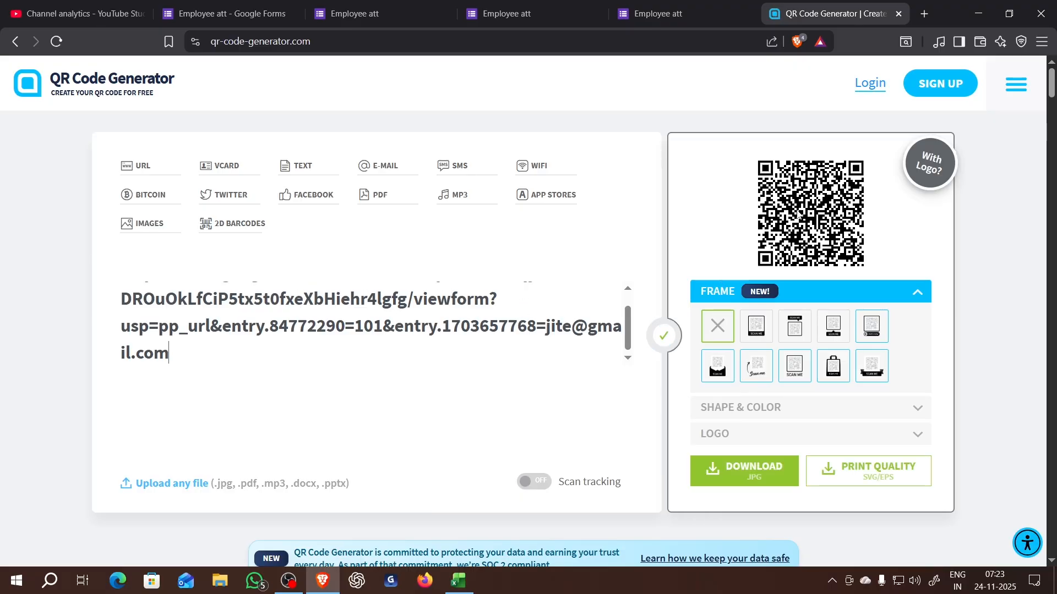
click(744, 469)
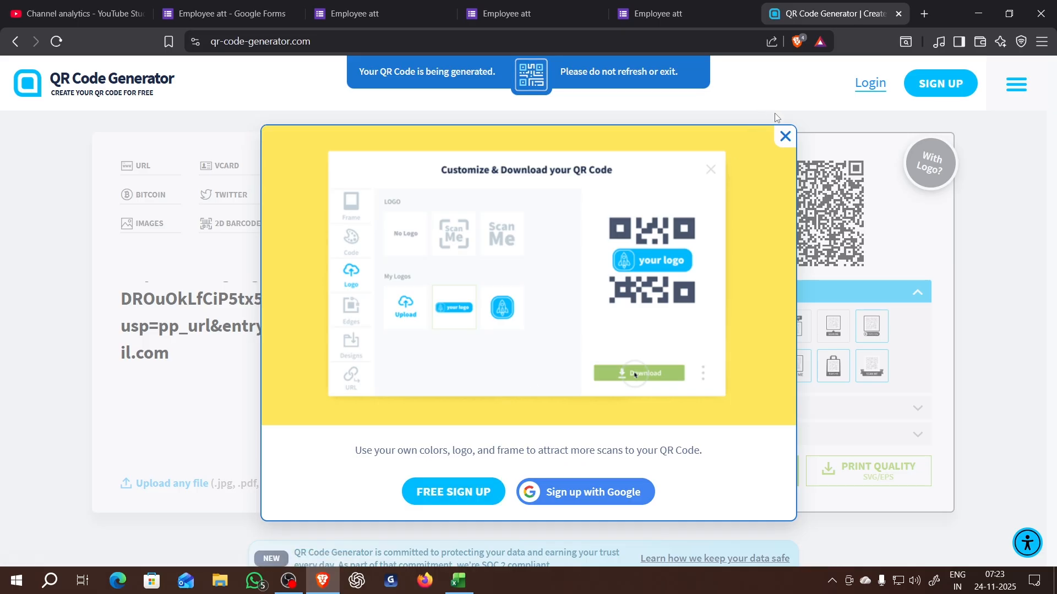
click(785, 136)
click(15, 43)
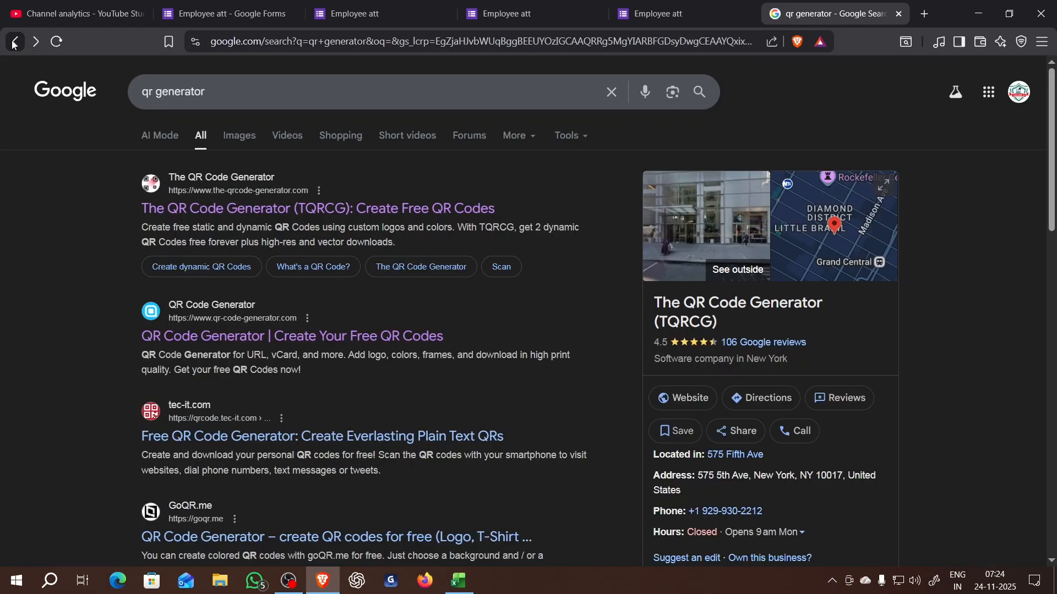
- Open the-qrcode-generator.com and generate a URL QR code from the copied pre-filled form link
click(187, 180)
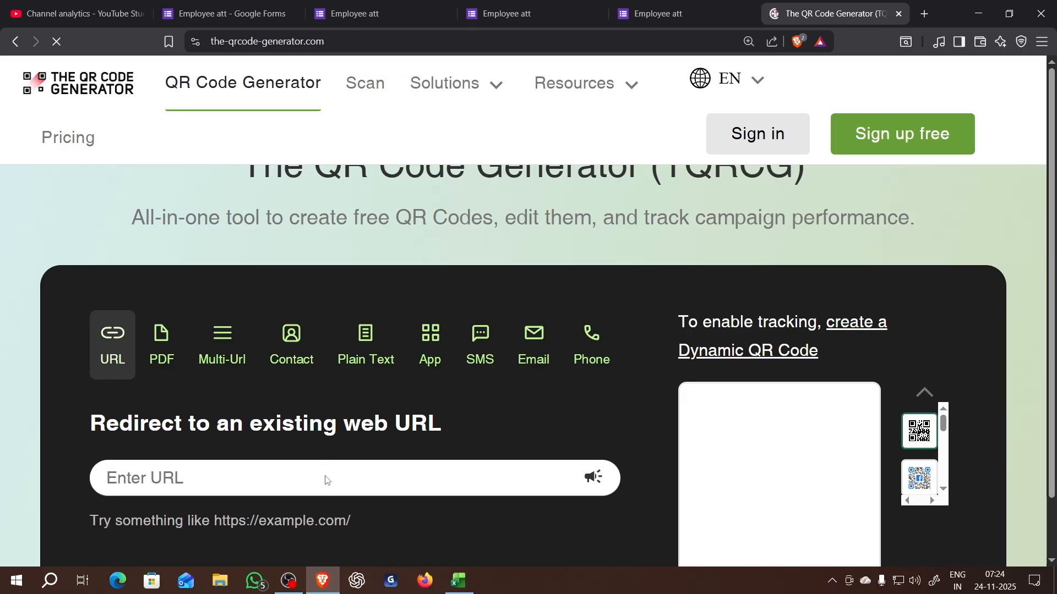
click(323, 477)
key(ctrl+v)
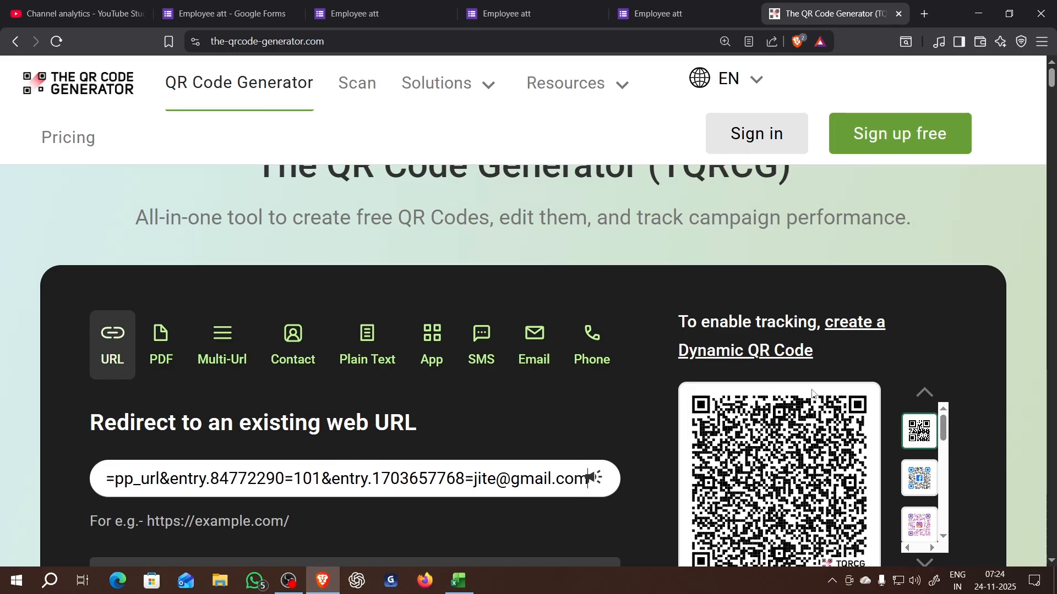
- Download the QR code as a 1000px PNG named "Untitled 1" into the "my project" folder, and view the saved image
scroll(815, 393, down, 3)
click(824, 480)
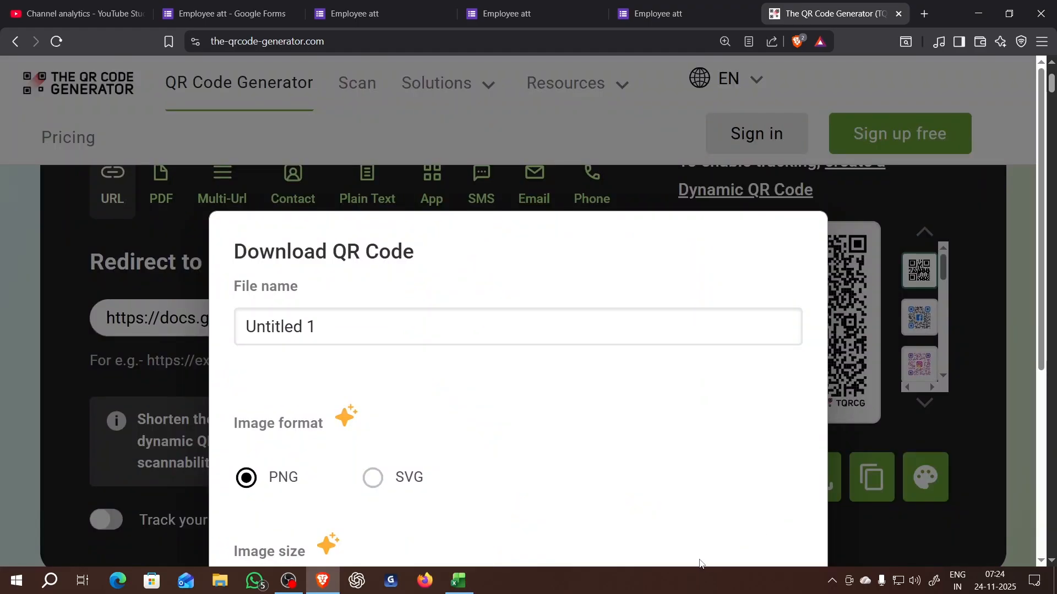
scroll(337, 405, down, 3)
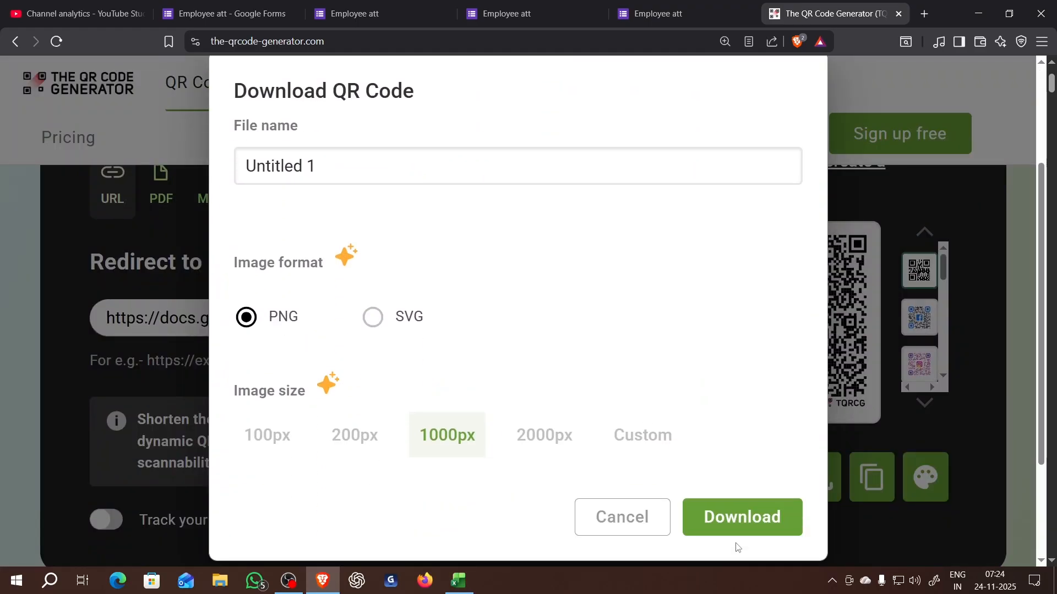
click(738, 524)
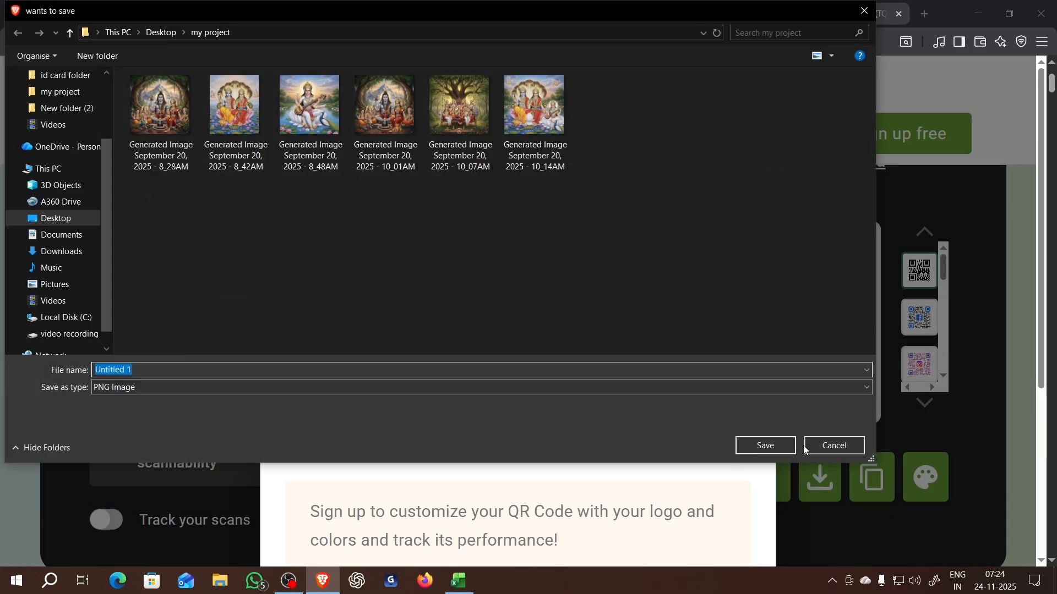
click(765, 445)
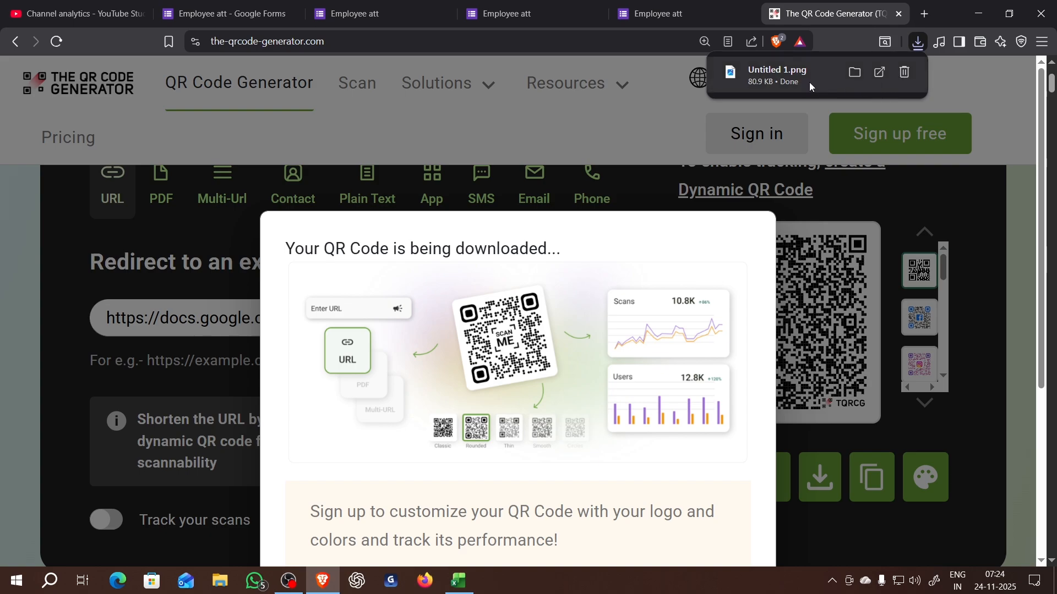
click(800, 78)
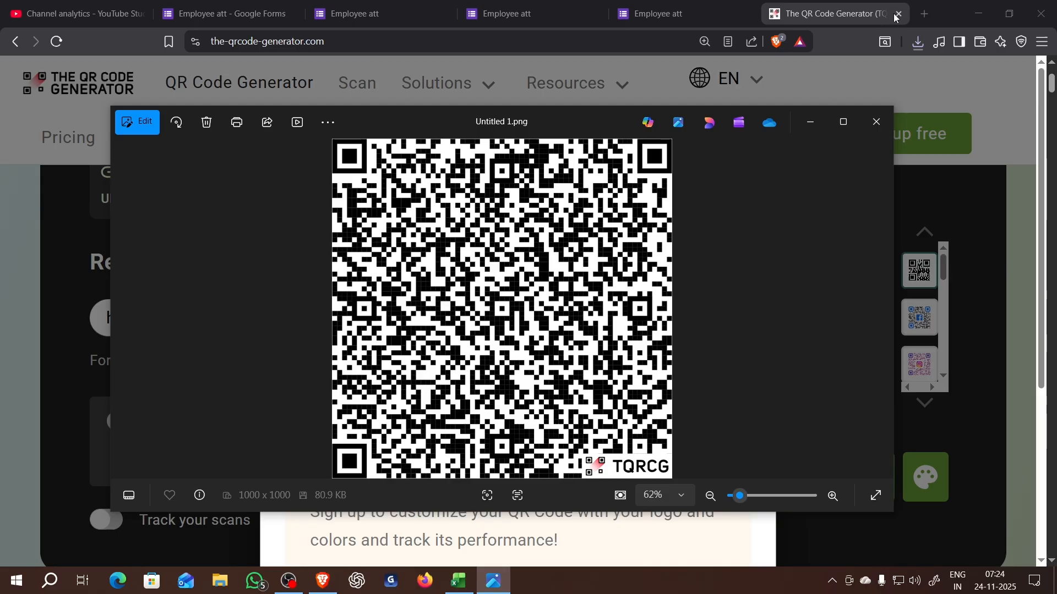
click(879, 123)
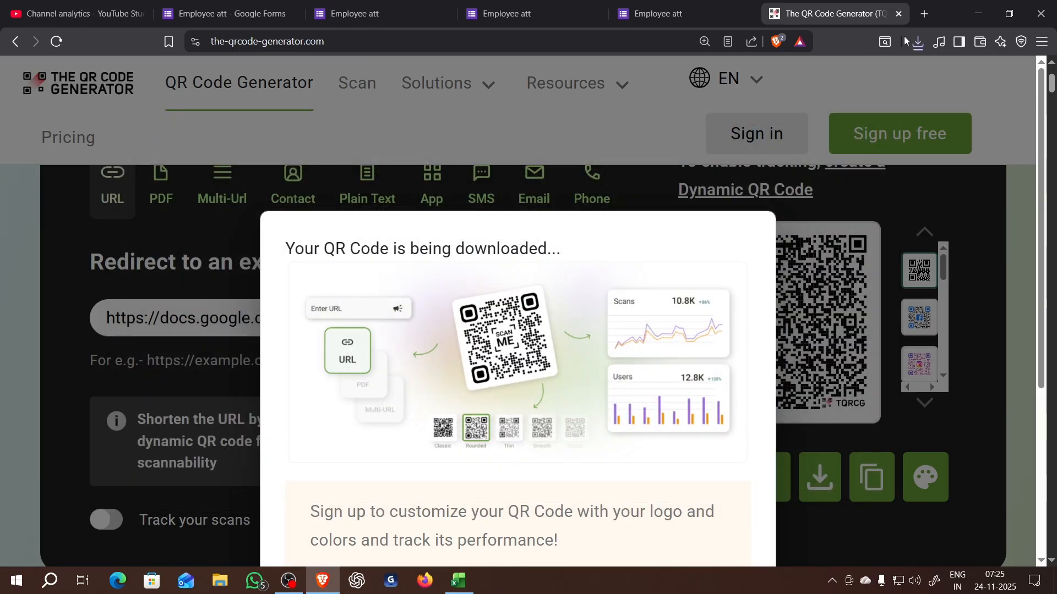
- Close the QR code generator and submitted-response browser tabs, keeping the browser window maximized
click(899, 14)
click(834, 13)
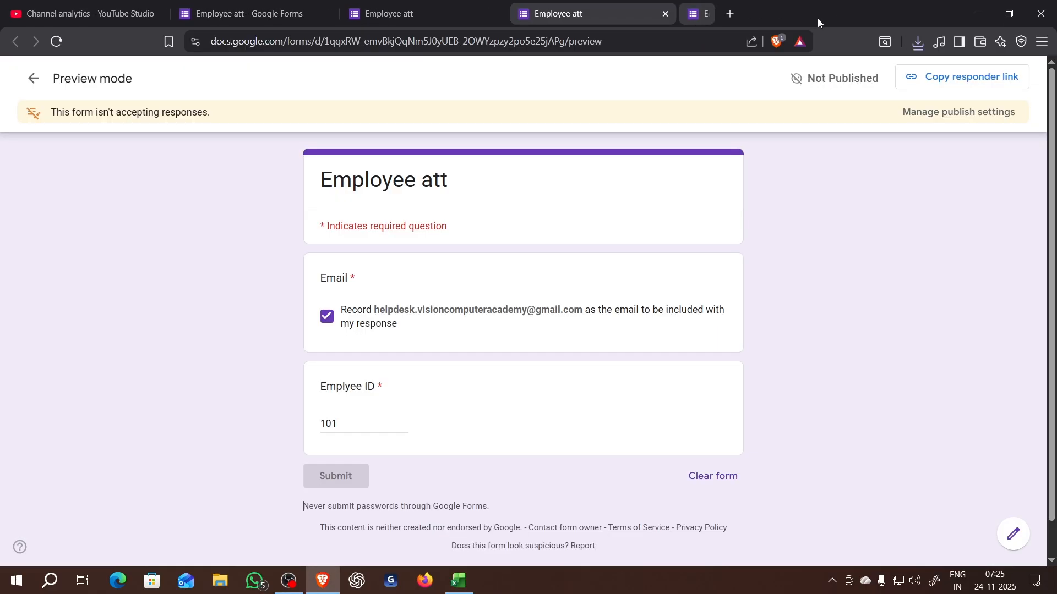
double_click(817, 18)
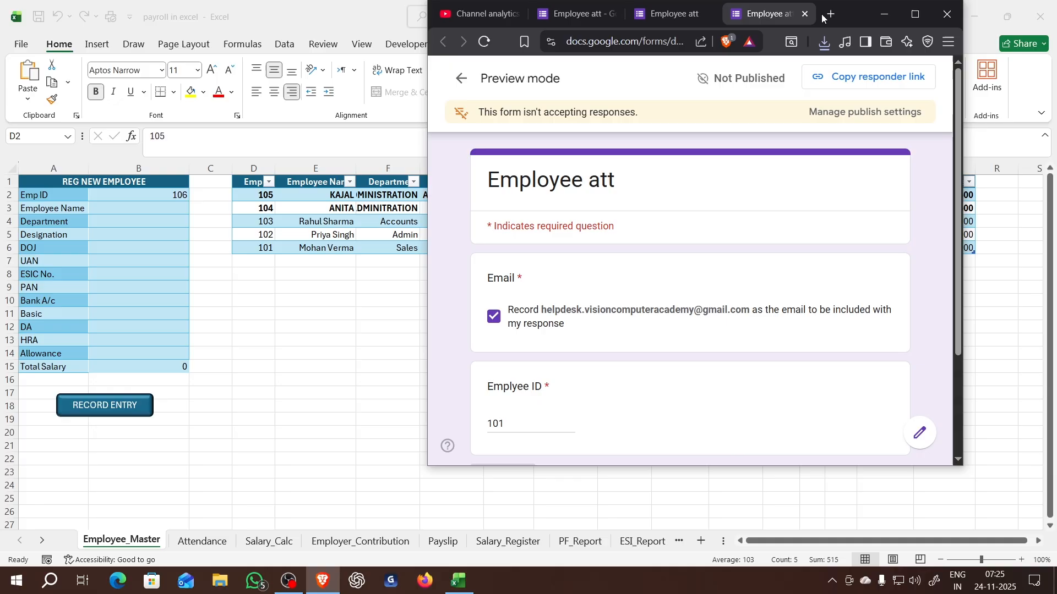
click(915, 14)
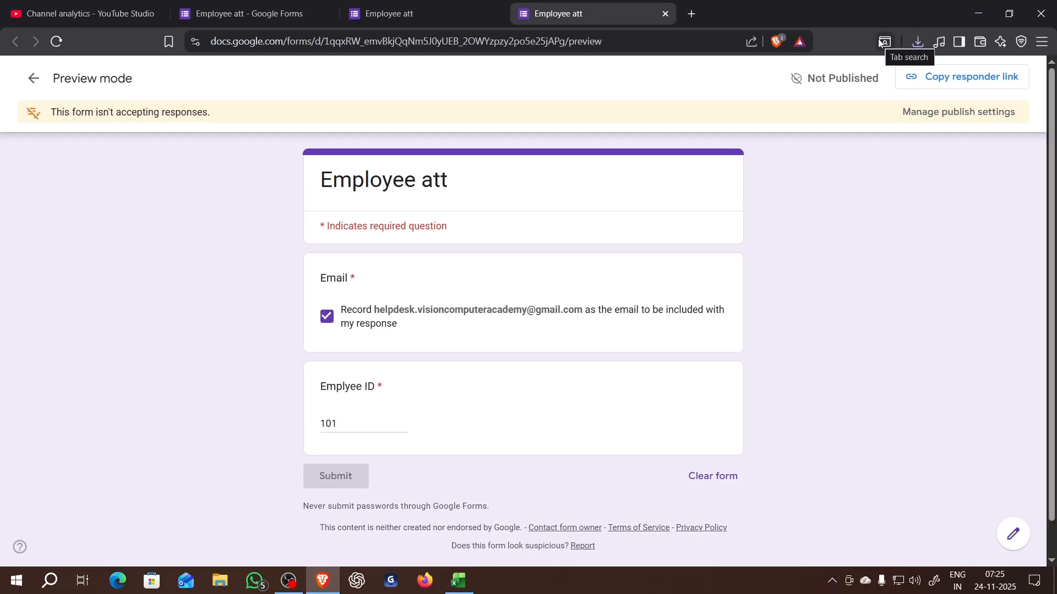
- Link the form's responses to a new spreadsheet named "Employee att (Responses)"
click(325, 12)
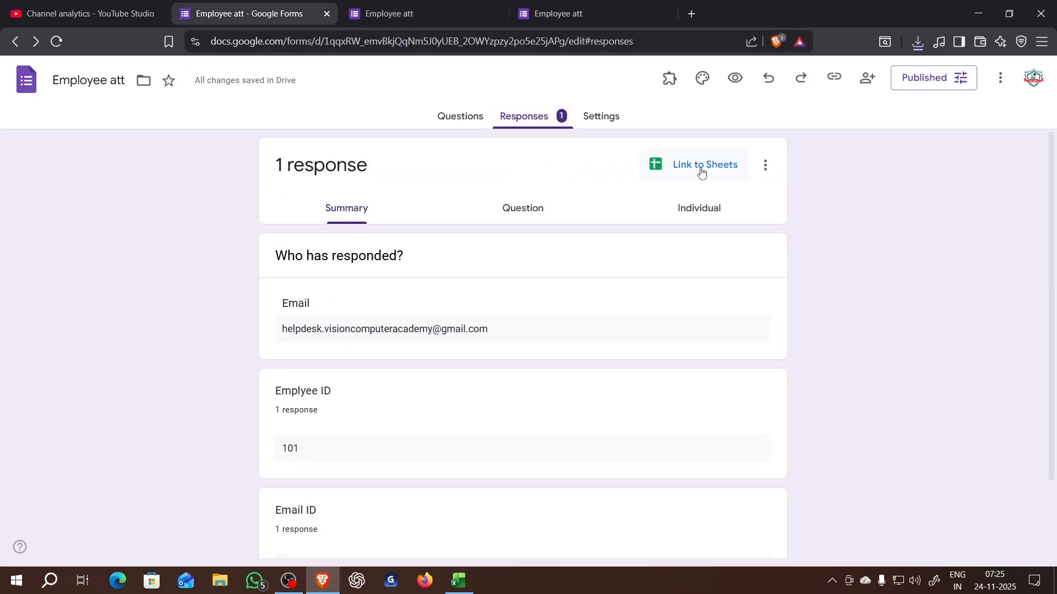
click(702, 171)
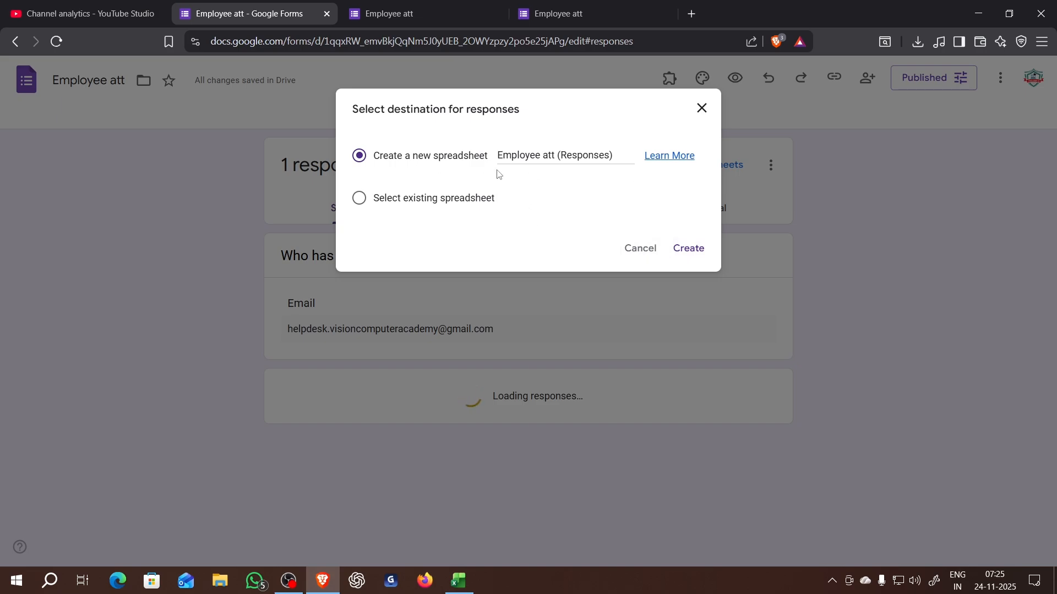
click(685, 247)
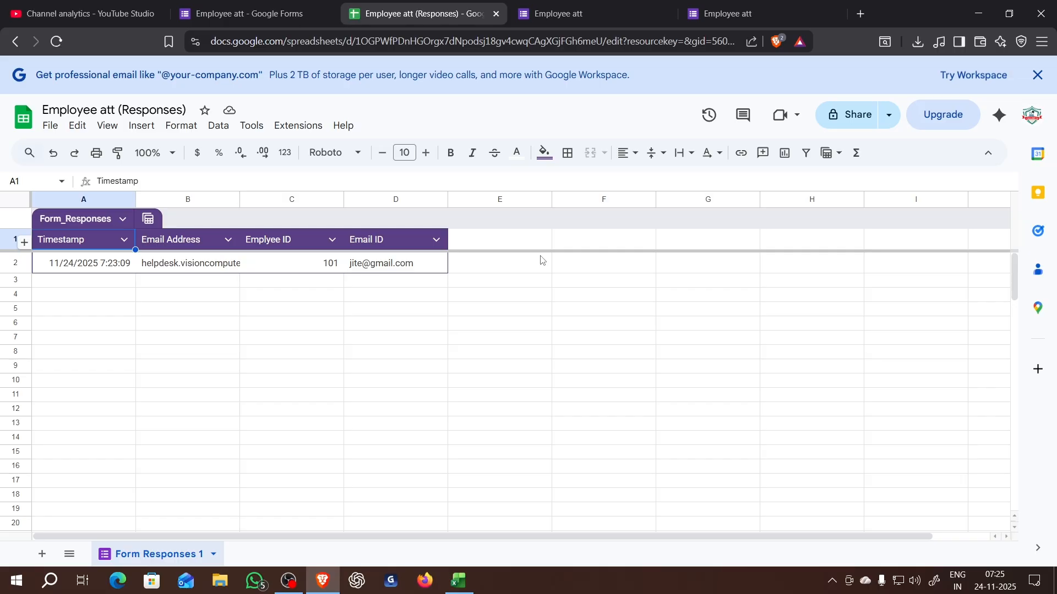
- Publish the entire response spreadsheet to the web as Microsoft Excel (.xlsx)
click(51, 127)
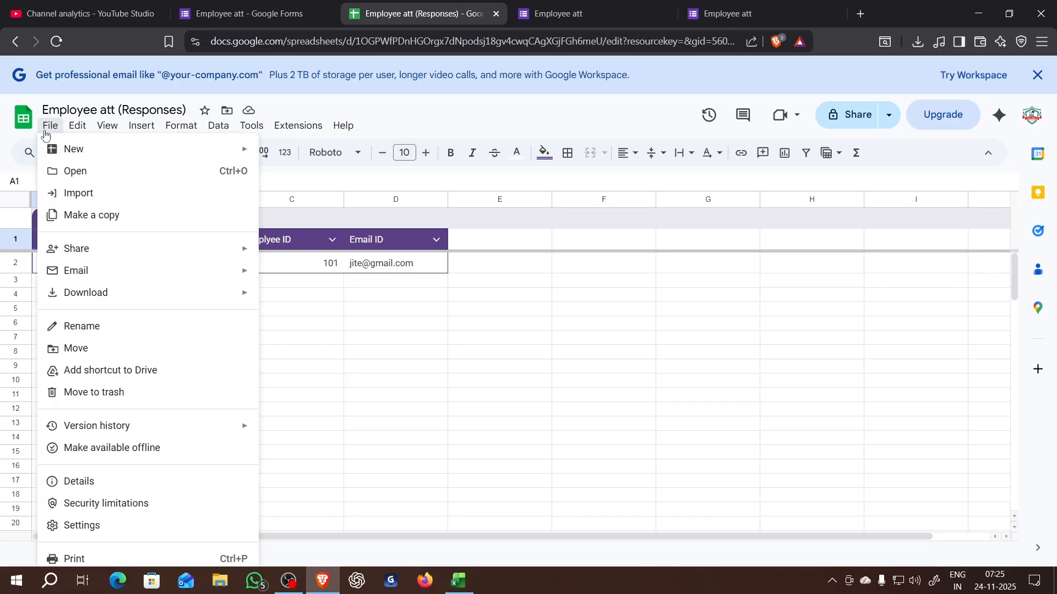
mouse_move(78, 258)
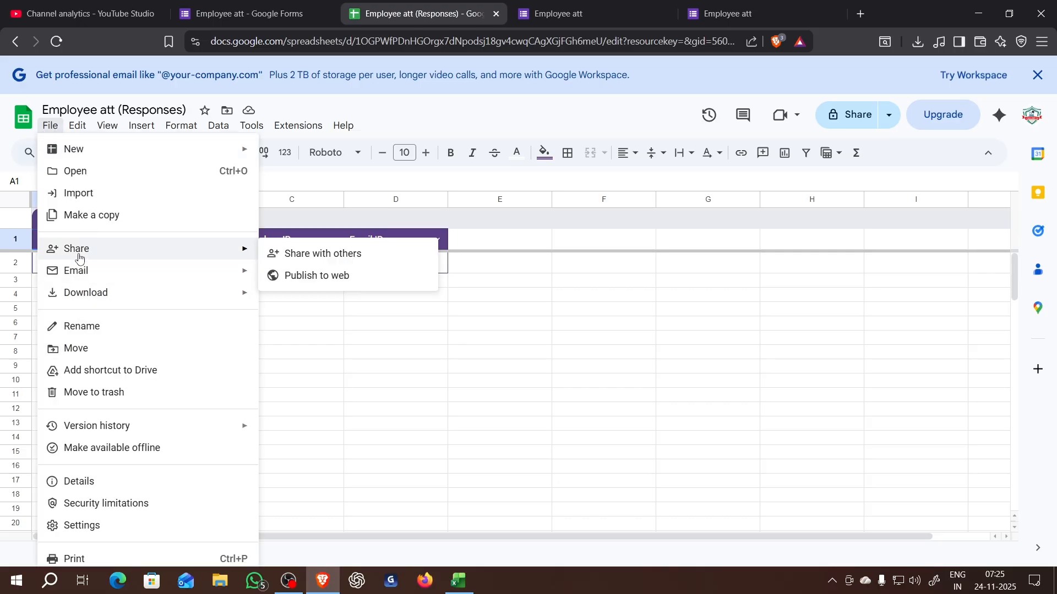
click(306, 276)
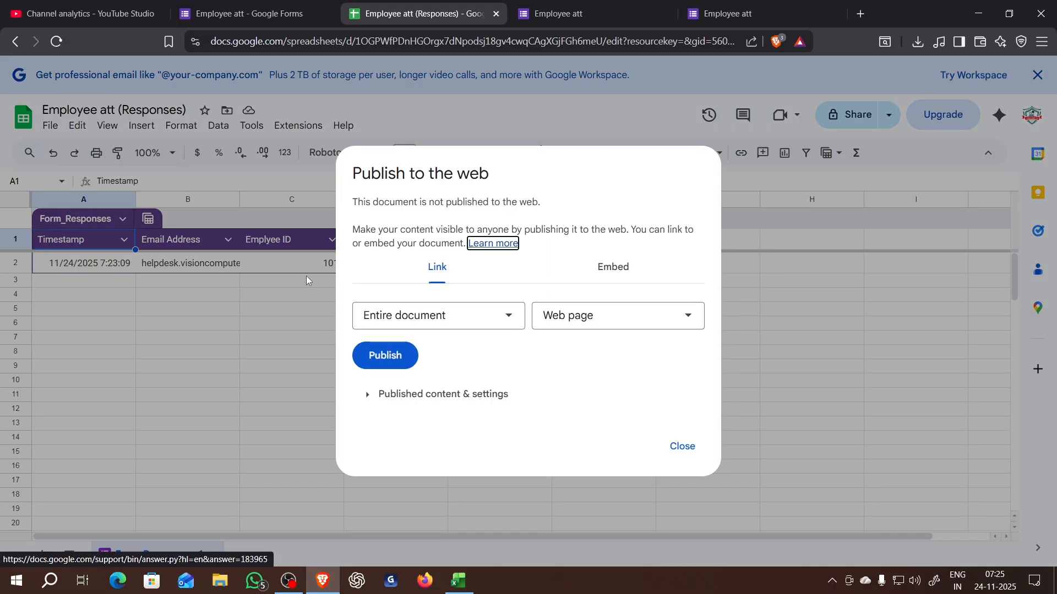
click(490, 323)
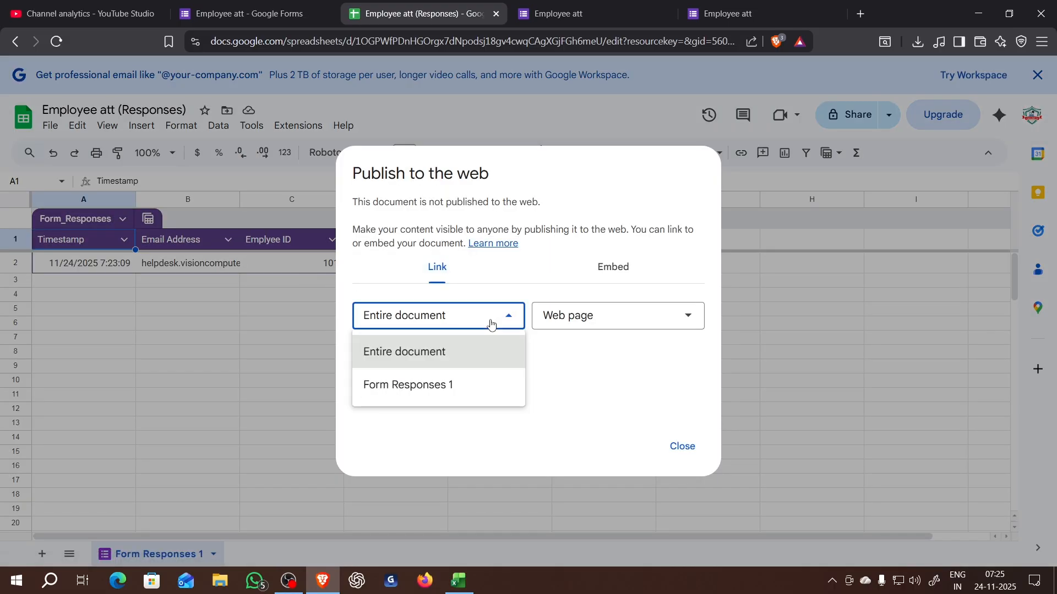
click(511, 360)
click(574, 324)
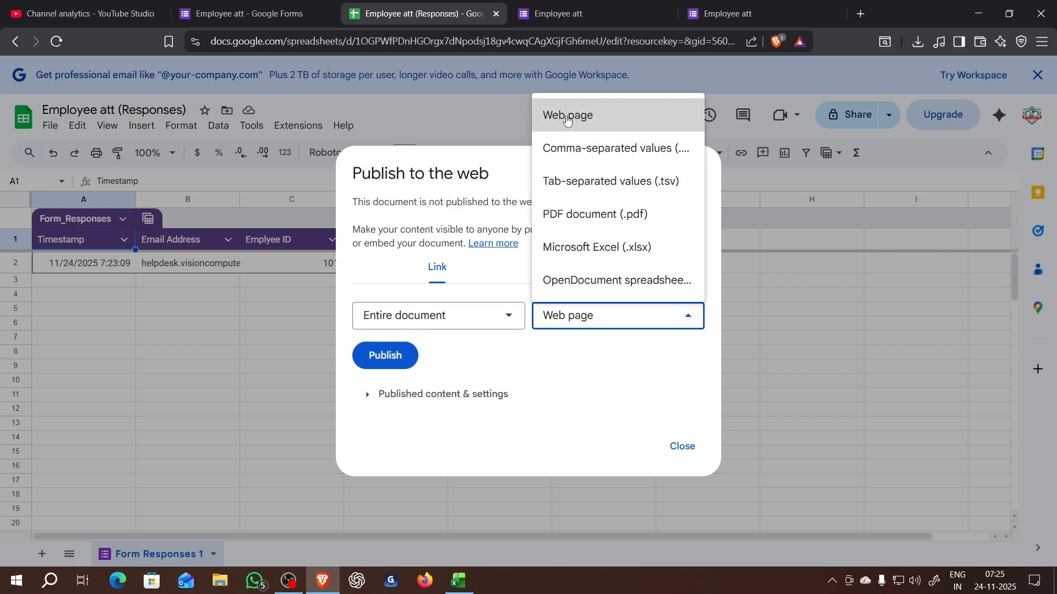
click(573, 248)
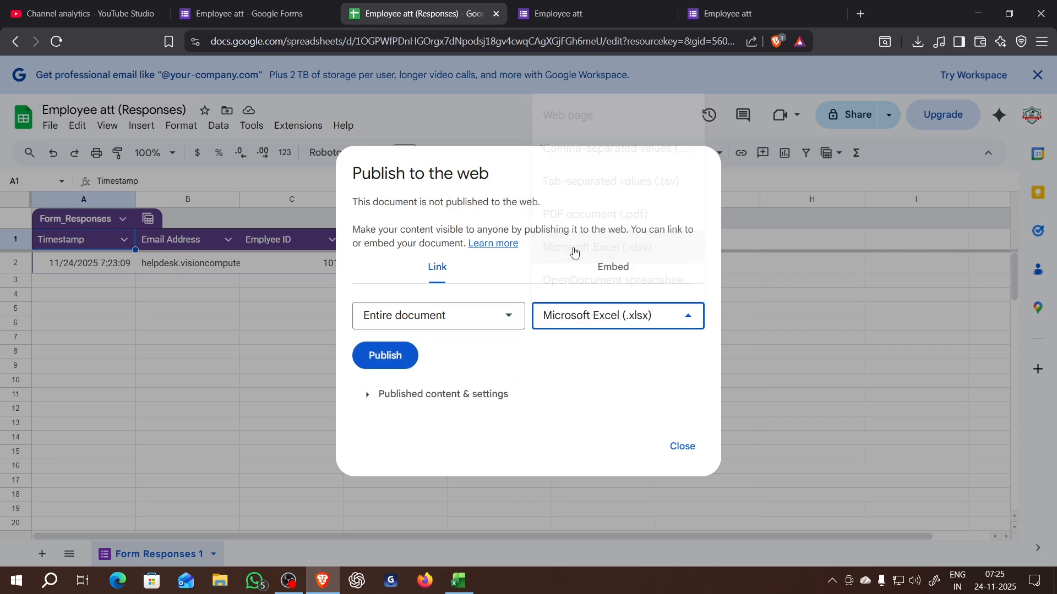
click(401, 355)
click(568, 124)
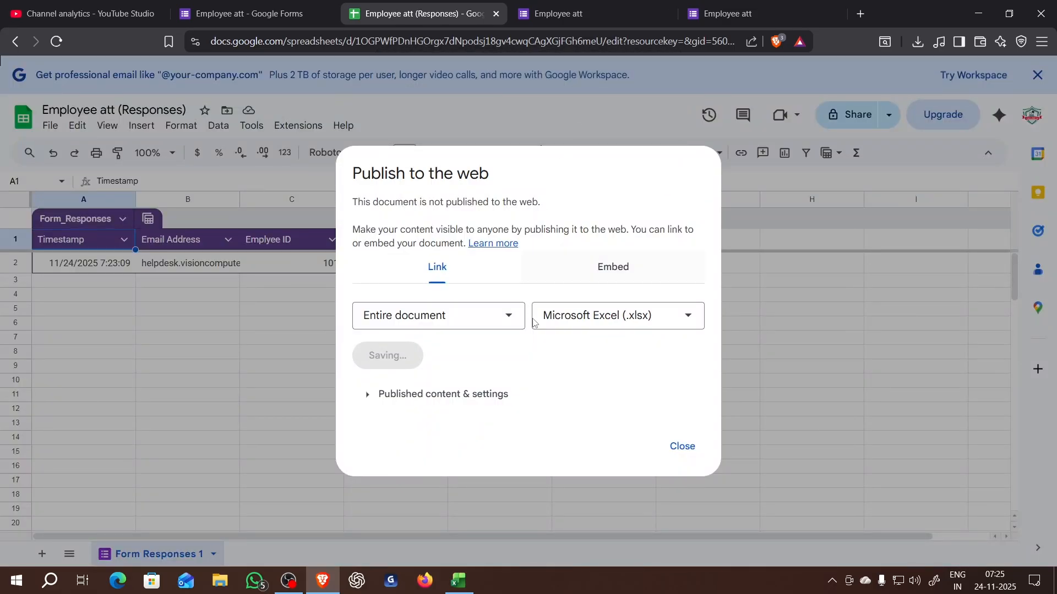
- Copy the published .xlsx link, check the published content settings, and close the publishing dialog
click(465, 350)
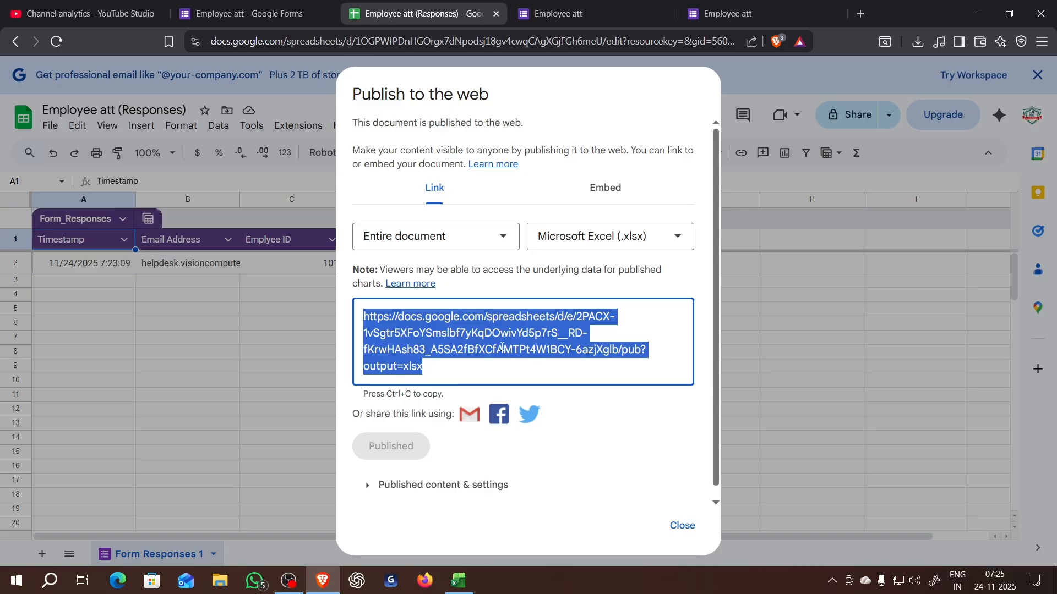
click(369, 484)
scroll(498, 427, down, 3)
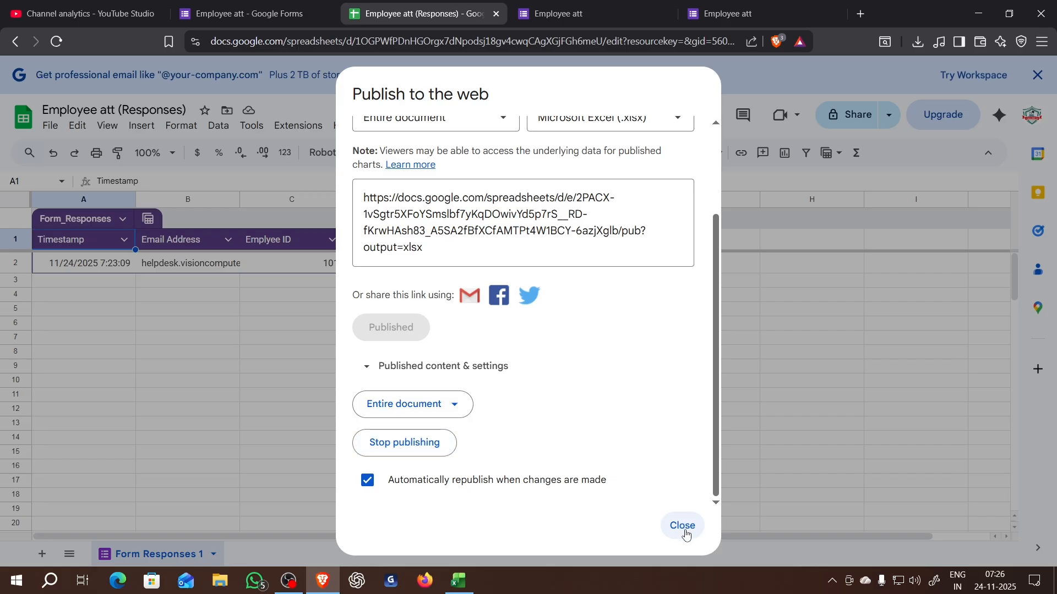
click(668, 518)
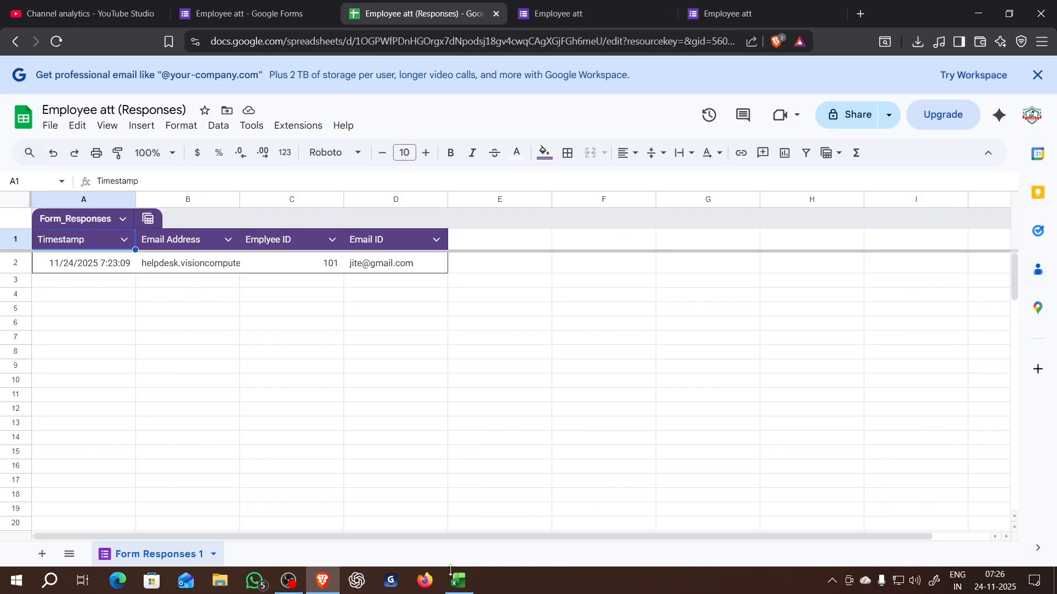
- Switch to the "payroll in excel" workbook in Excel and connect to the copied published link as a web data source
click(470, 584)
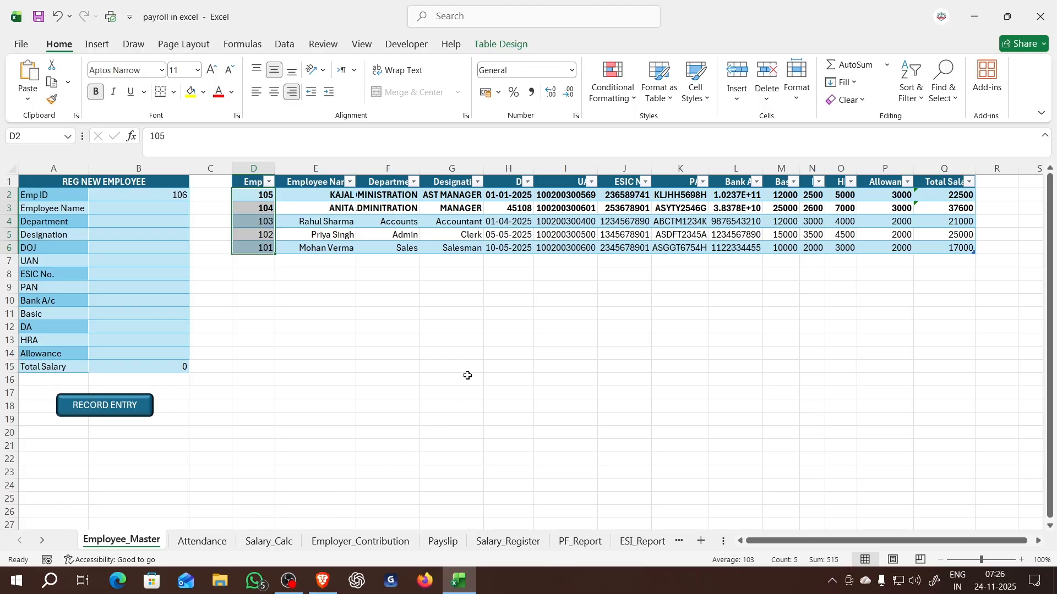
click(285, 45)
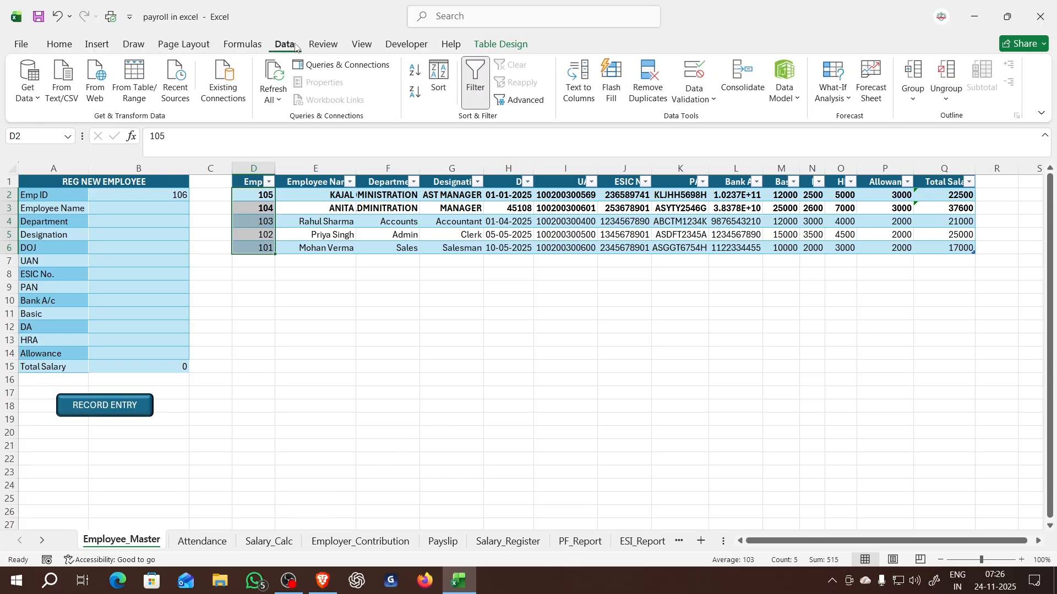
click(92, 94)
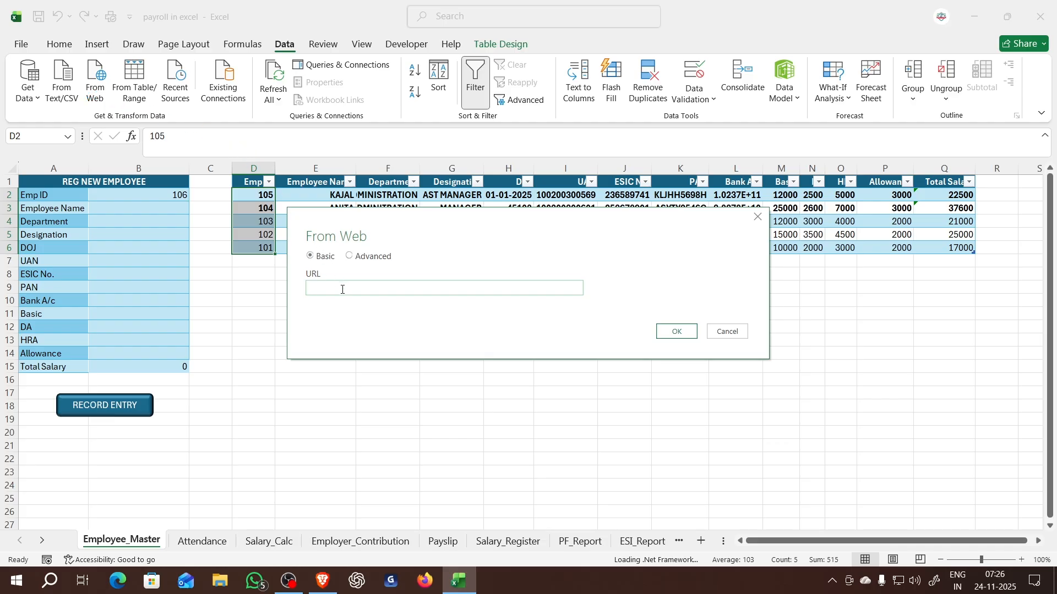
key(ctrl+v)
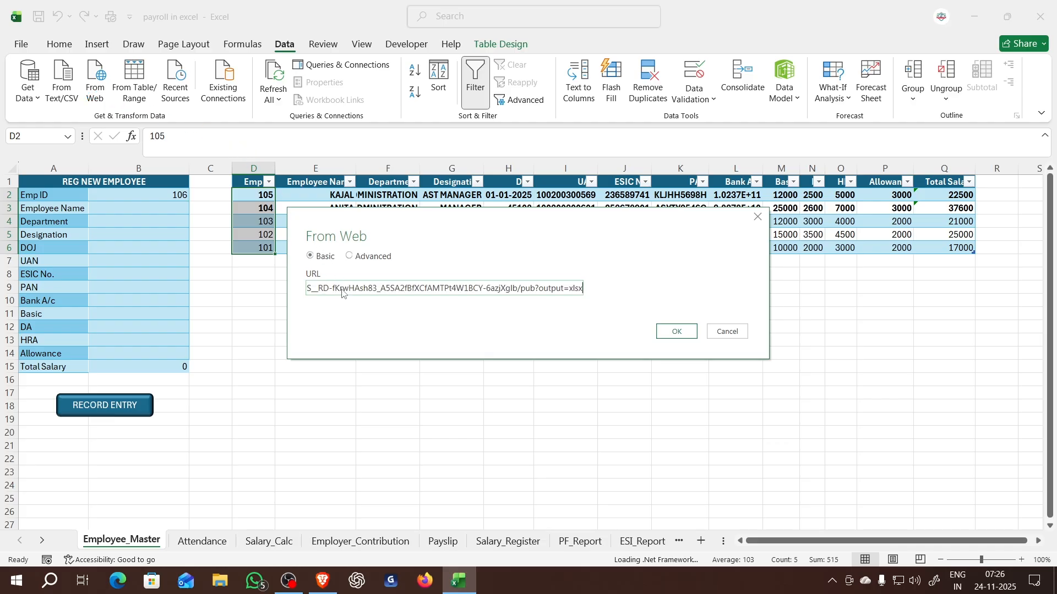
click(667, 334)
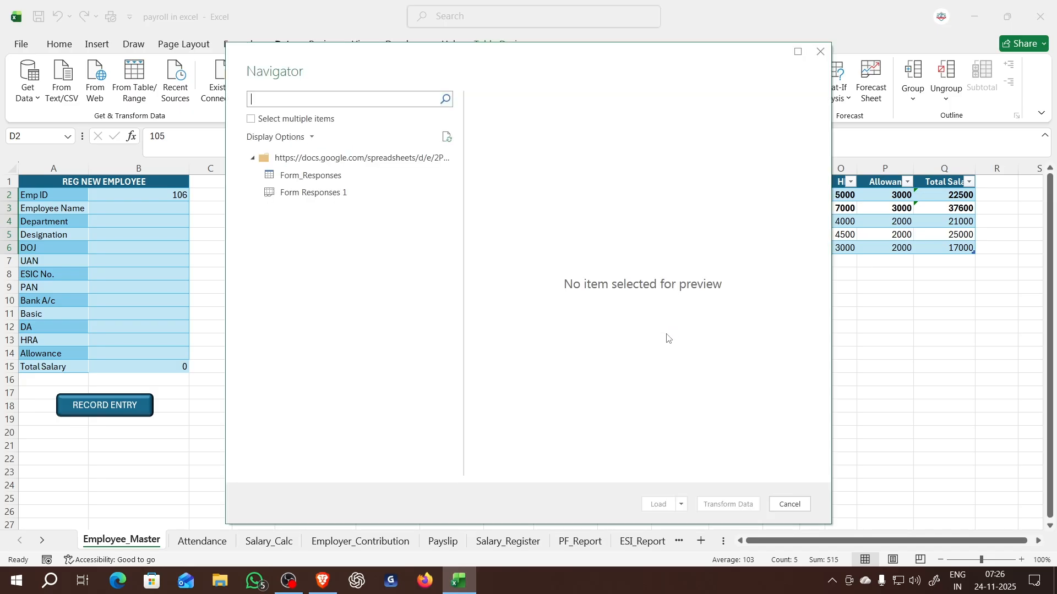
- Preview both response items from the web source and load "Form Responses 1" into the payroll workbook
click(309, 176)
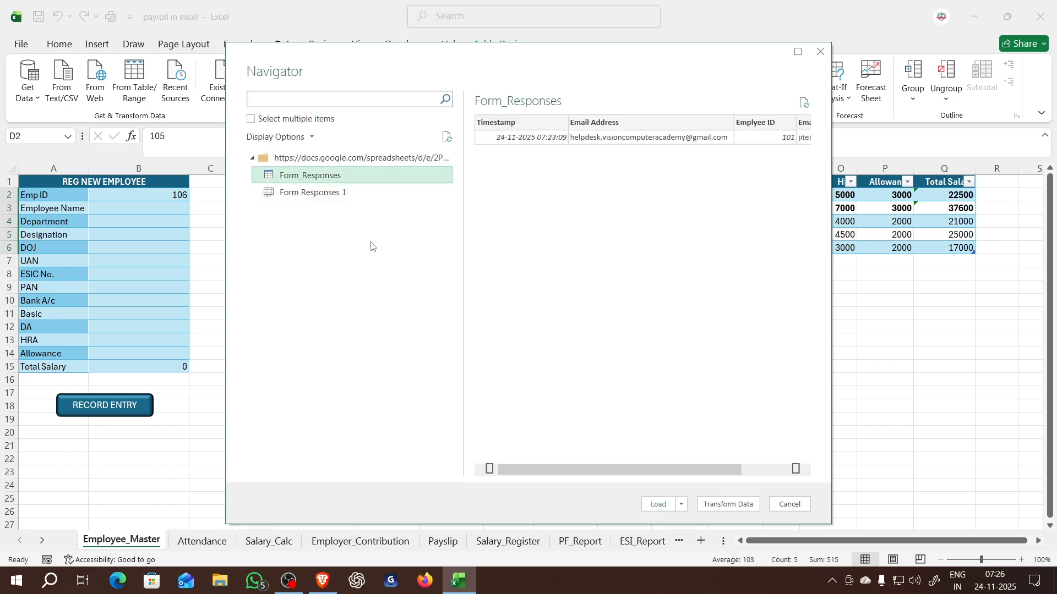
click(328, 194)
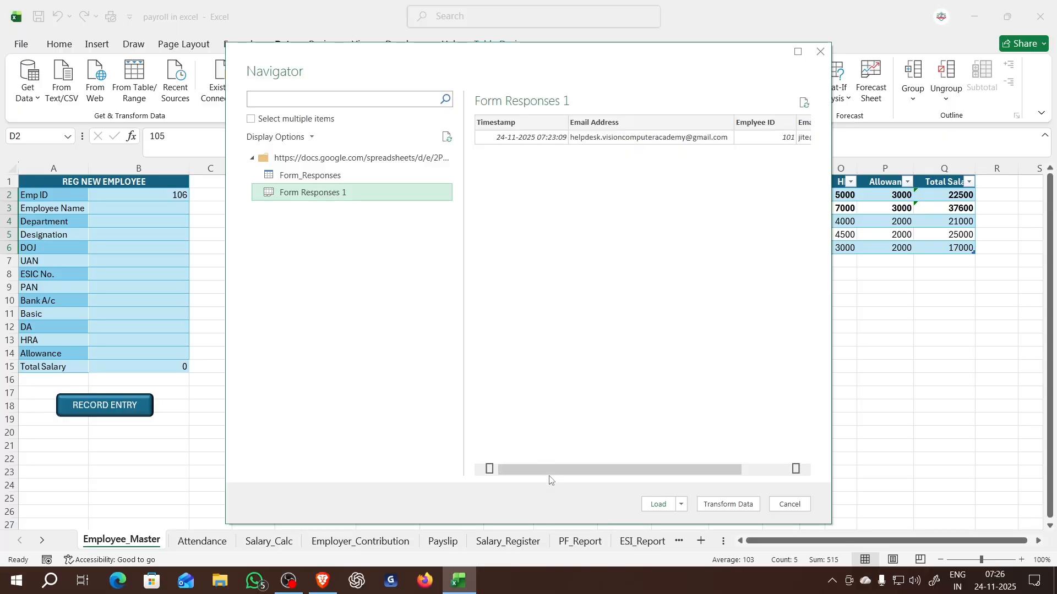
mouse_move(564, 470)
mouse_down()
mouse_move(596, 477)
mouse_move(548, 464)
mouse_up()
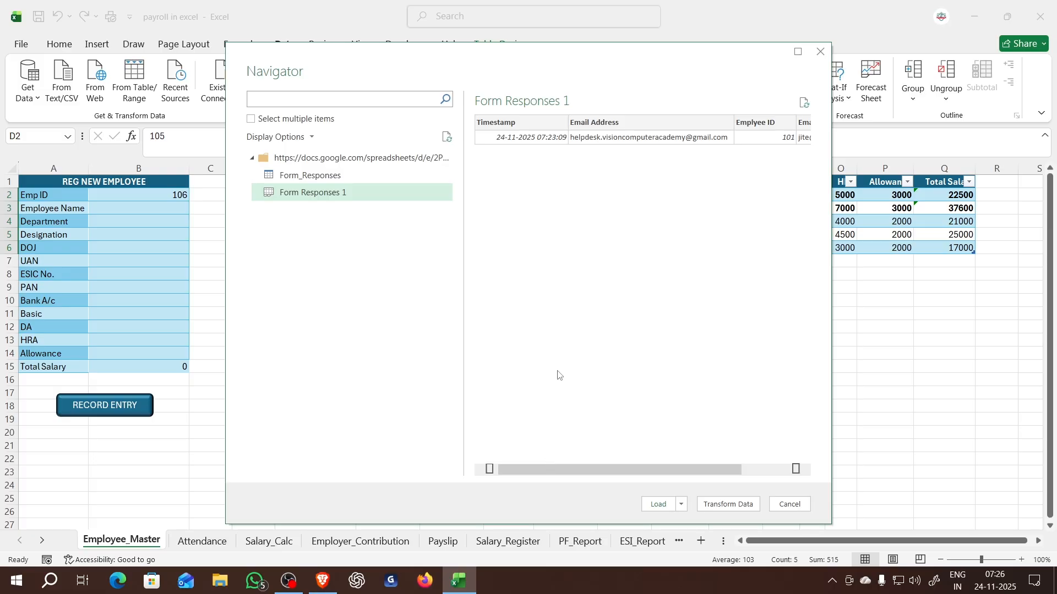
click(658, 504)
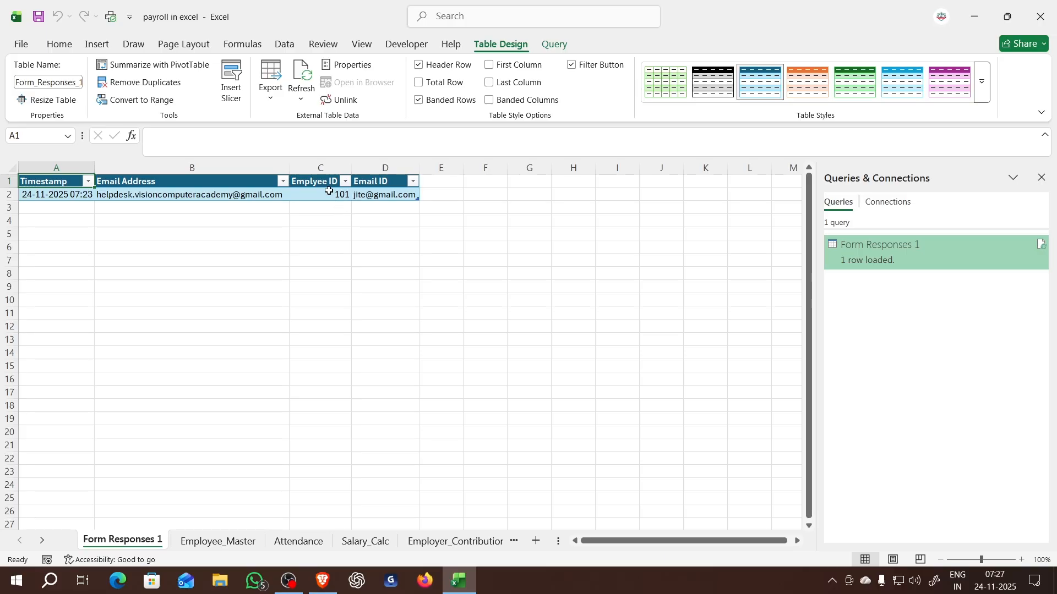
- Switch to the browser and open a preview of the "Employee att" form
click(329, 579)
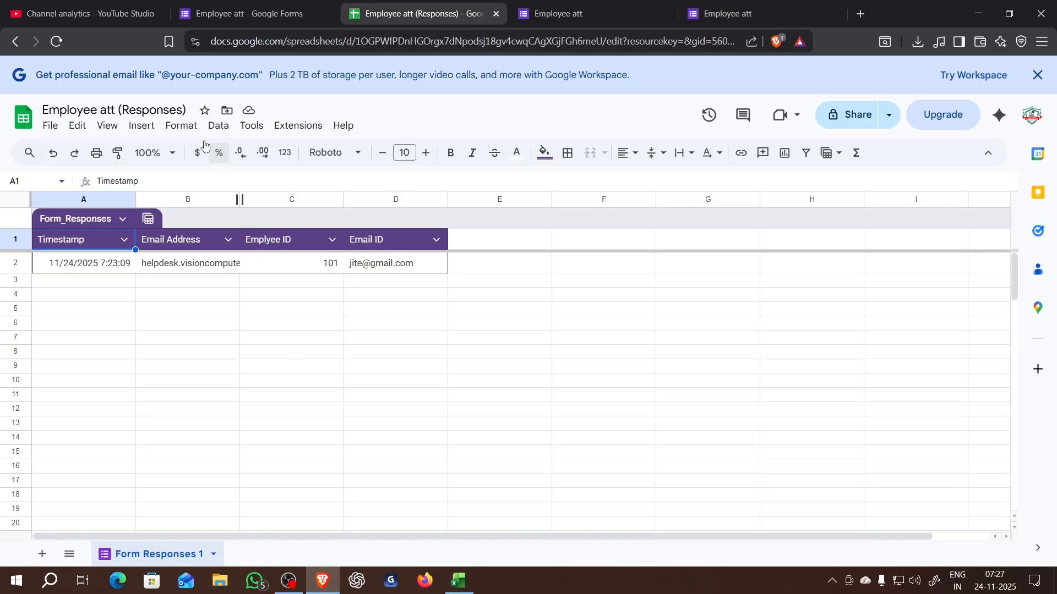
click(279, 410)
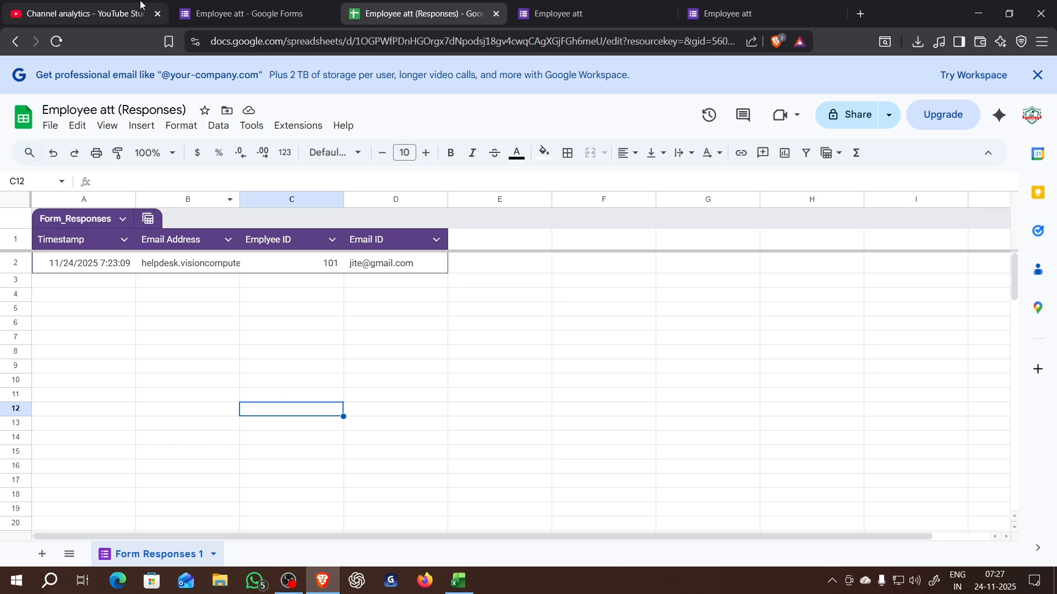
click(236, 15)
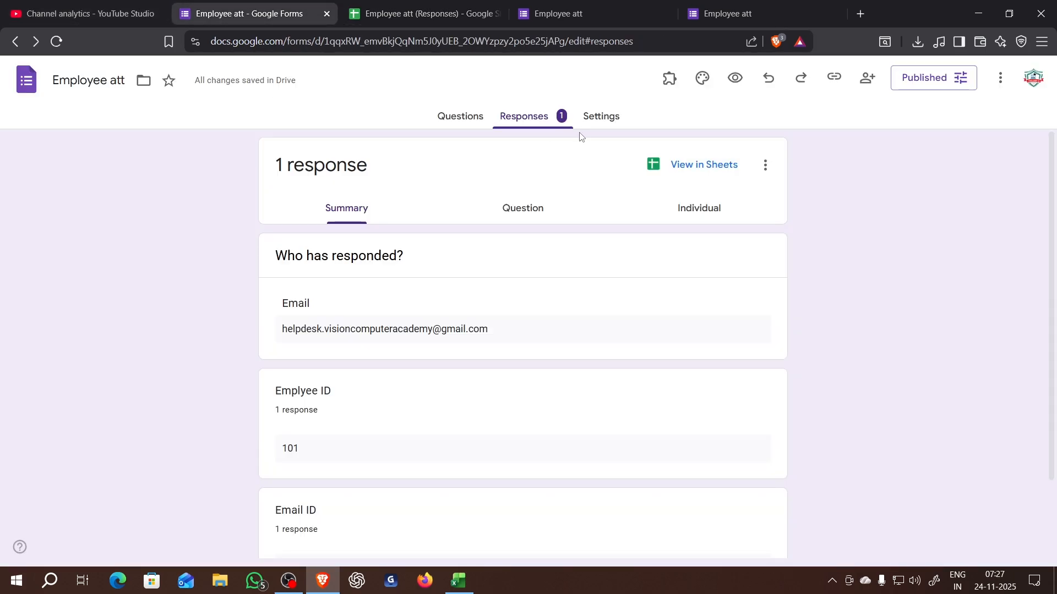
click(735, 77)
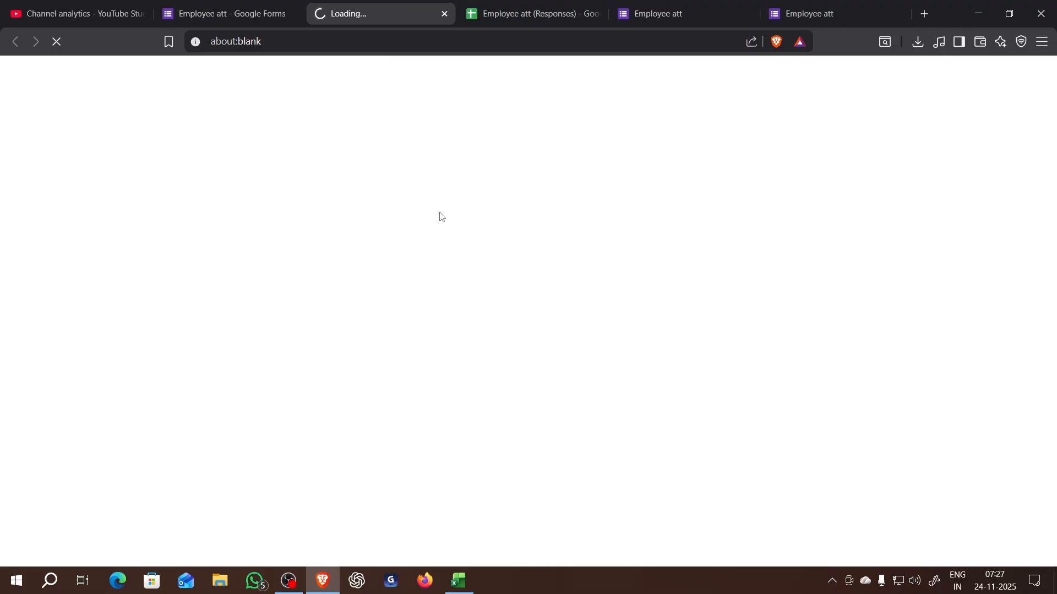
scroll(262, 183, down, 2)
scroll(175, 119, up, 2)
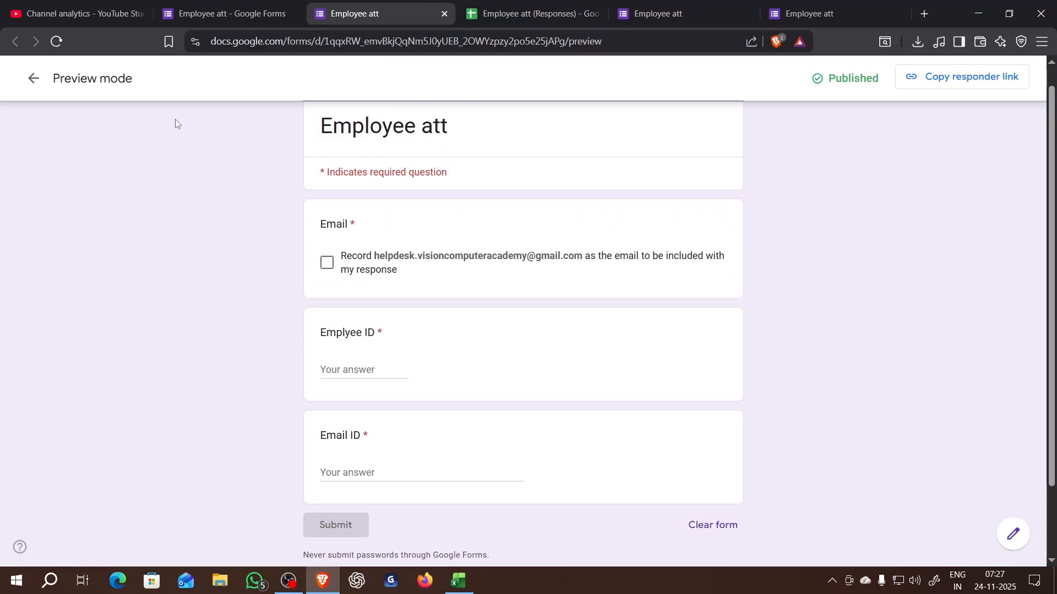
- Try to submit a response in the form preview with the account email recorded, employee ID 102, and the employee's email
click(330, 286)
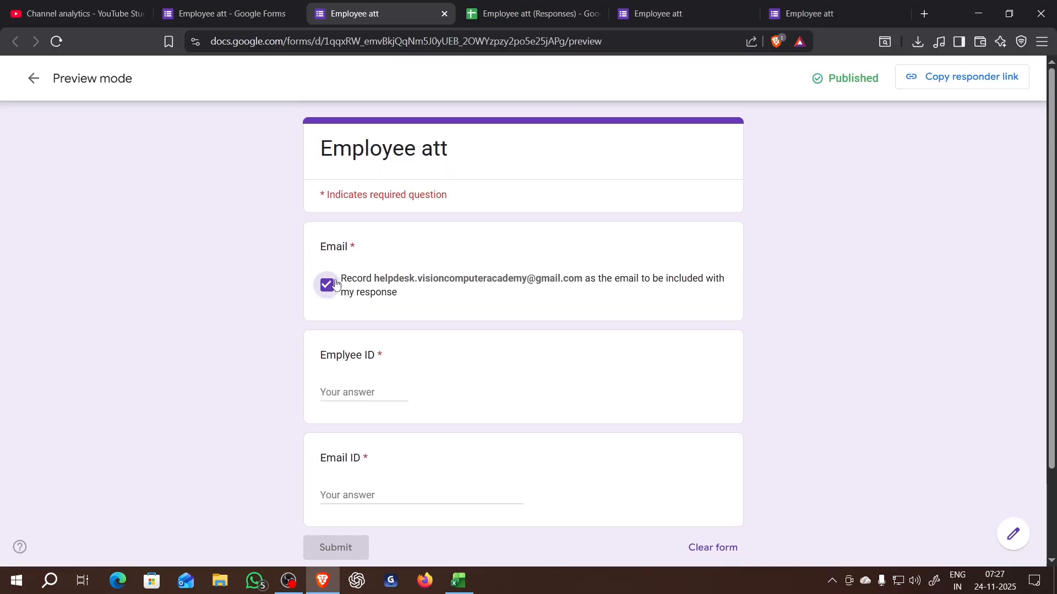
click(365, 393)
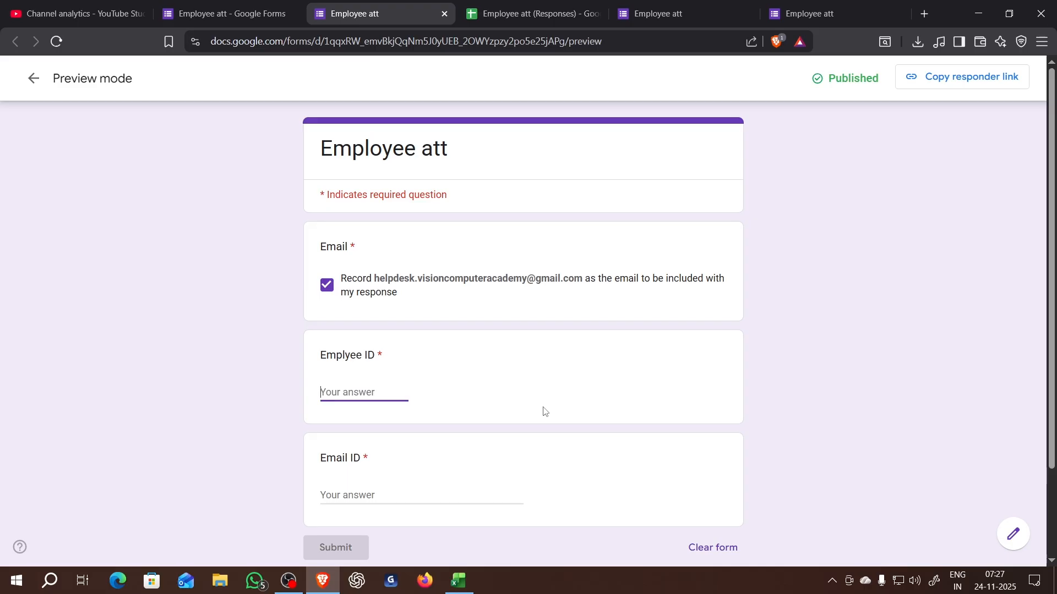
text(102)
click(364, 488)
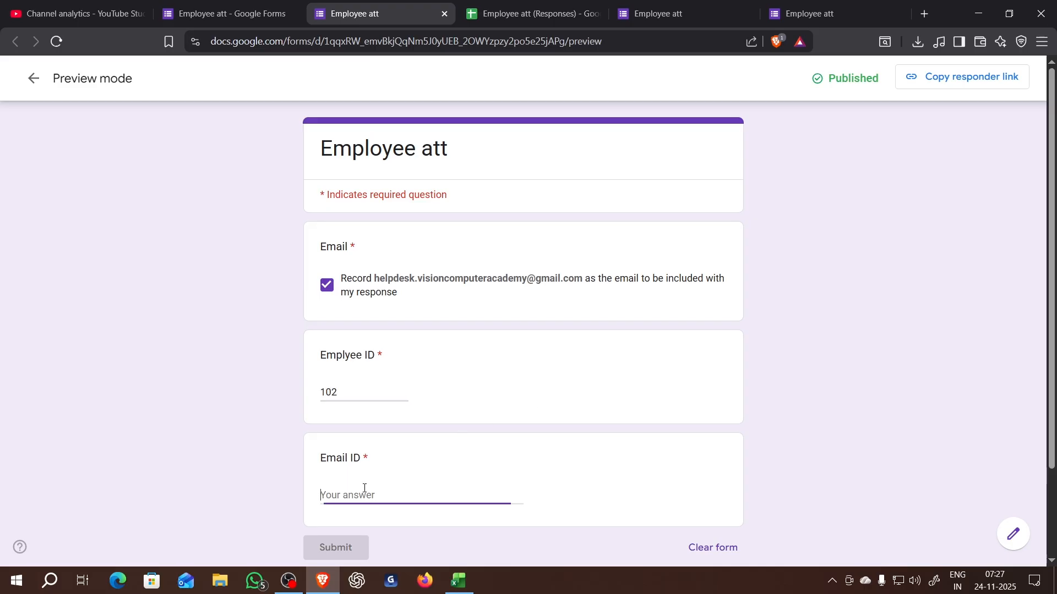
scroll(251, 462, down, 2)
click(310, 434)
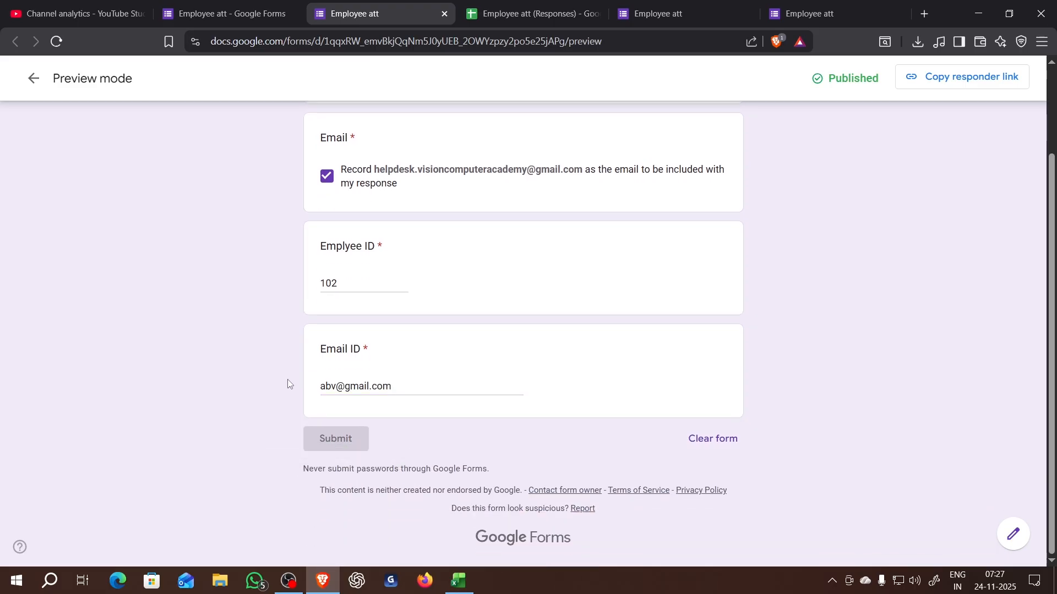
scroll(287, 379, up, 2)
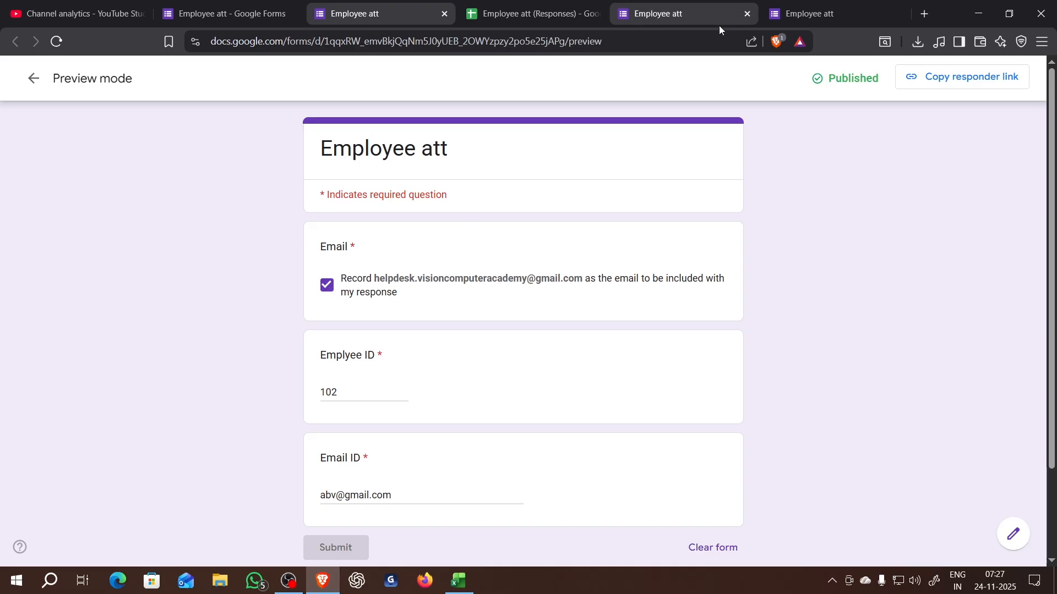
- Copy the form's responder link and open it in the preview tab, discarding the unsubmitted answers
click(270, 14)
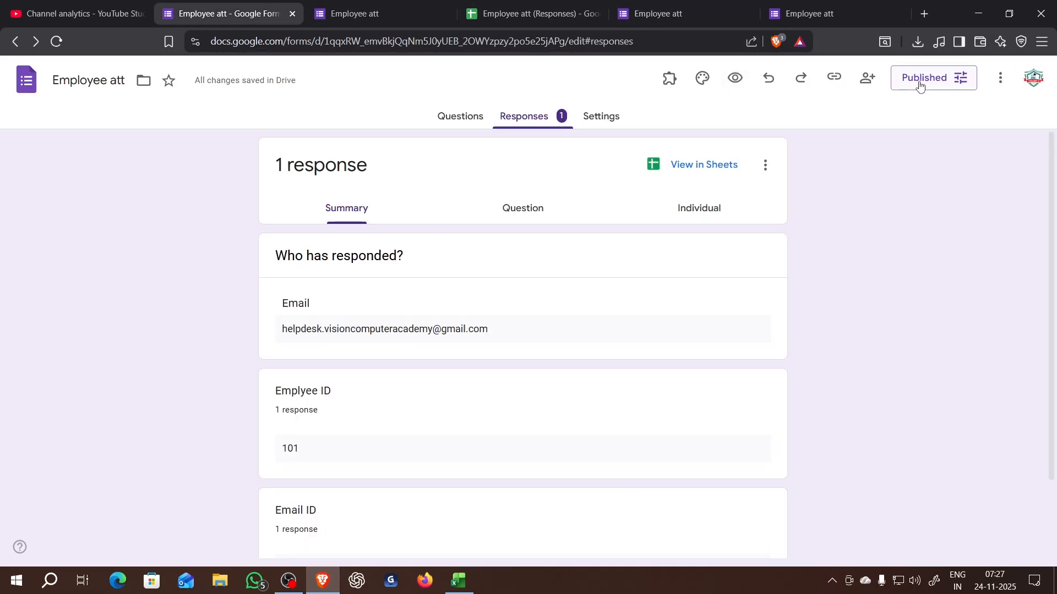
click(835, 80)
click(1015, 165)
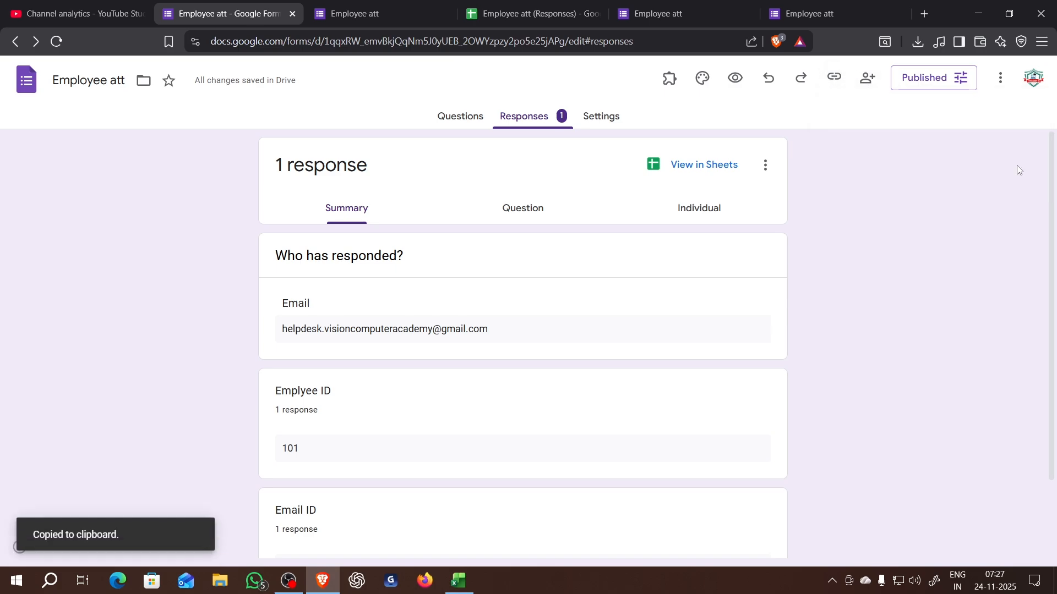
click(379, 14)
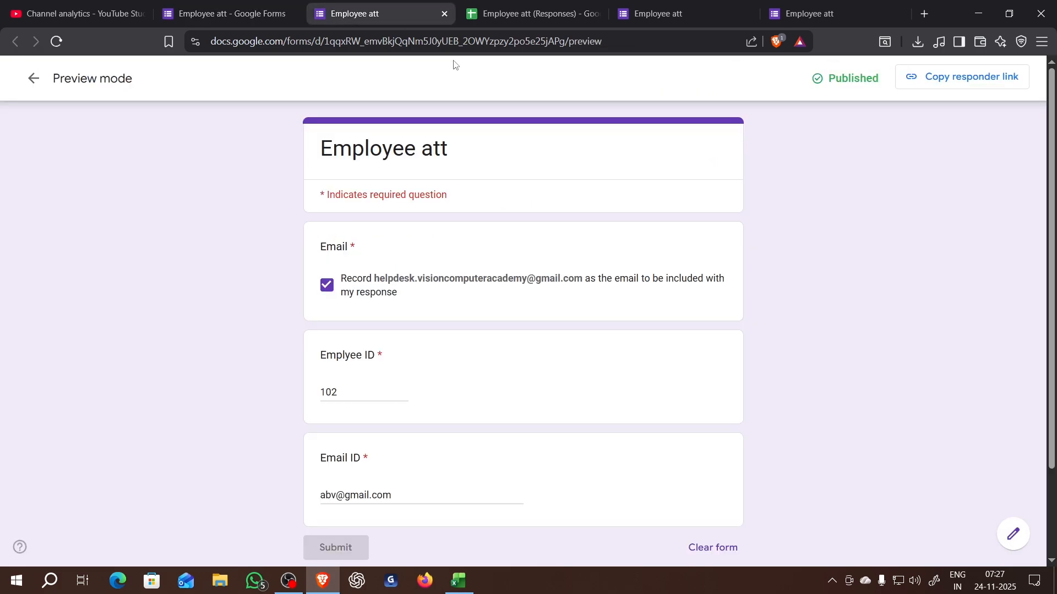
click(455, 43)
key(ctrl+v)
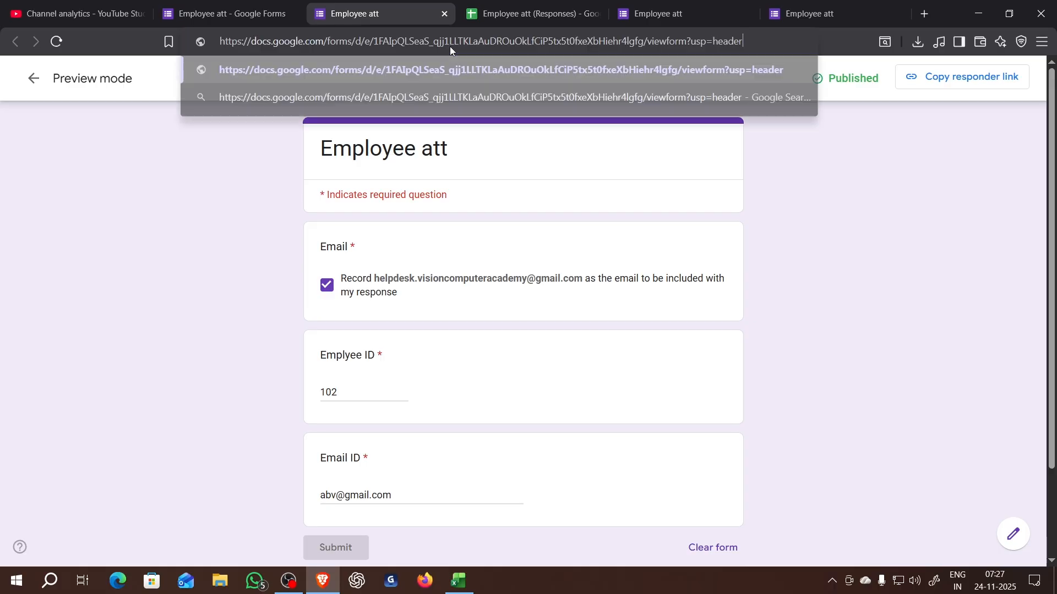
key(Return)
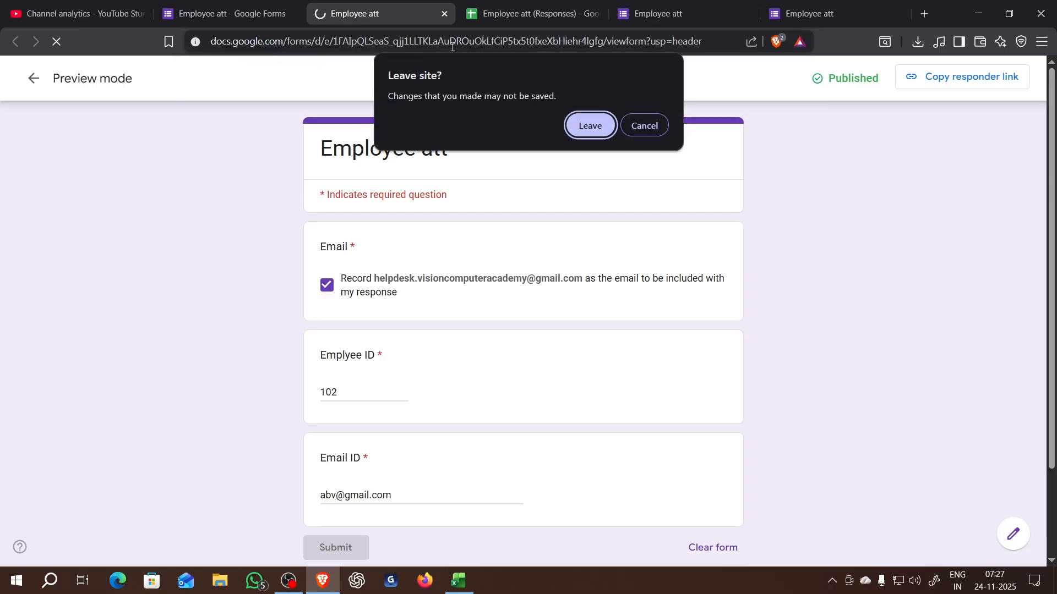
click(572, 134)
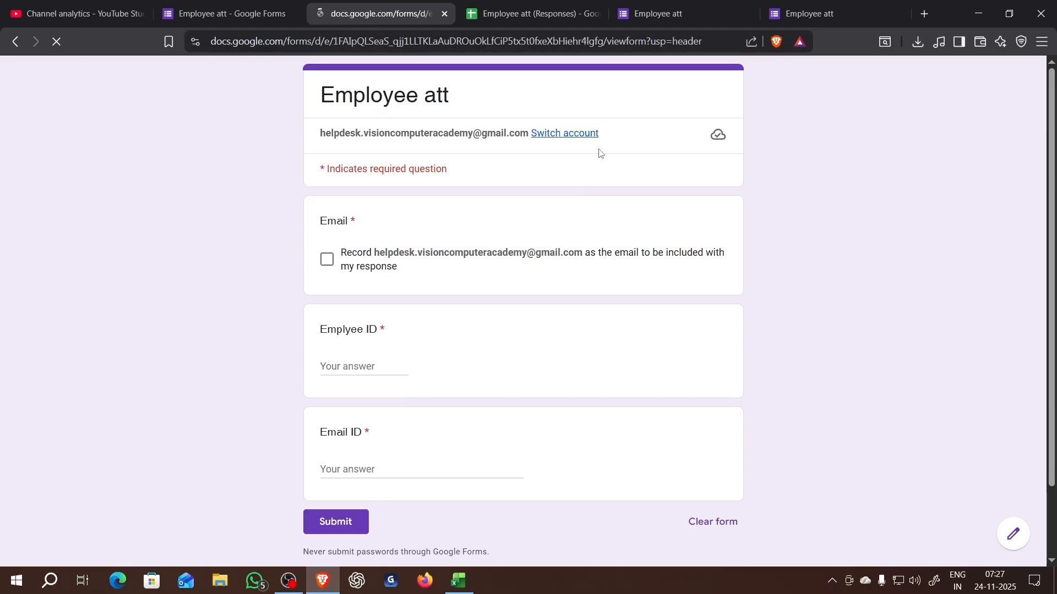
- Submit a form response with the account email recorded, employee ID 102, and the employee's email address
click(339, 272)
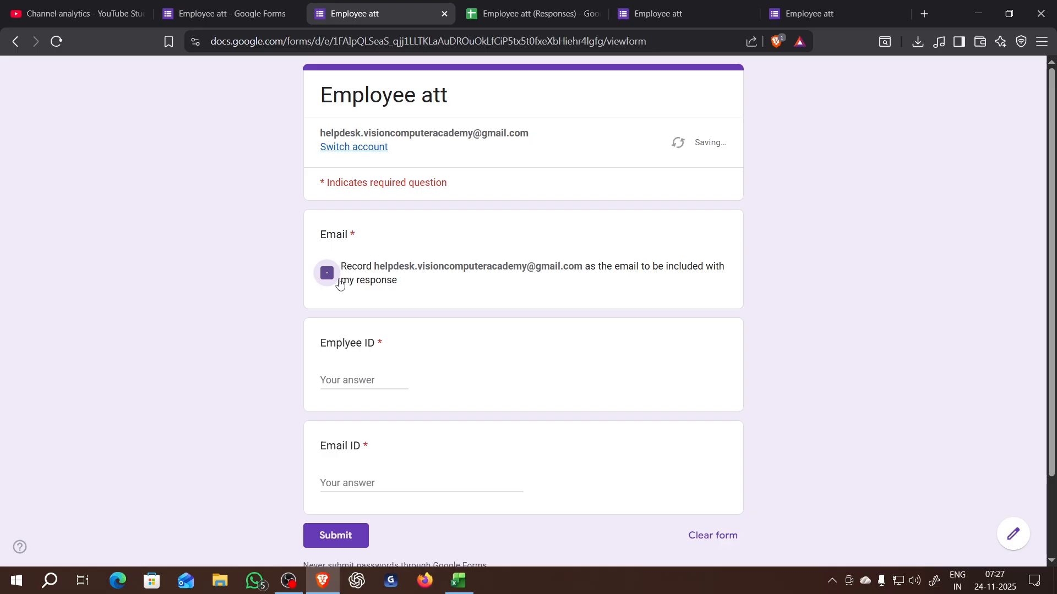
click(379, 378)
text(102)
click(399, 489)
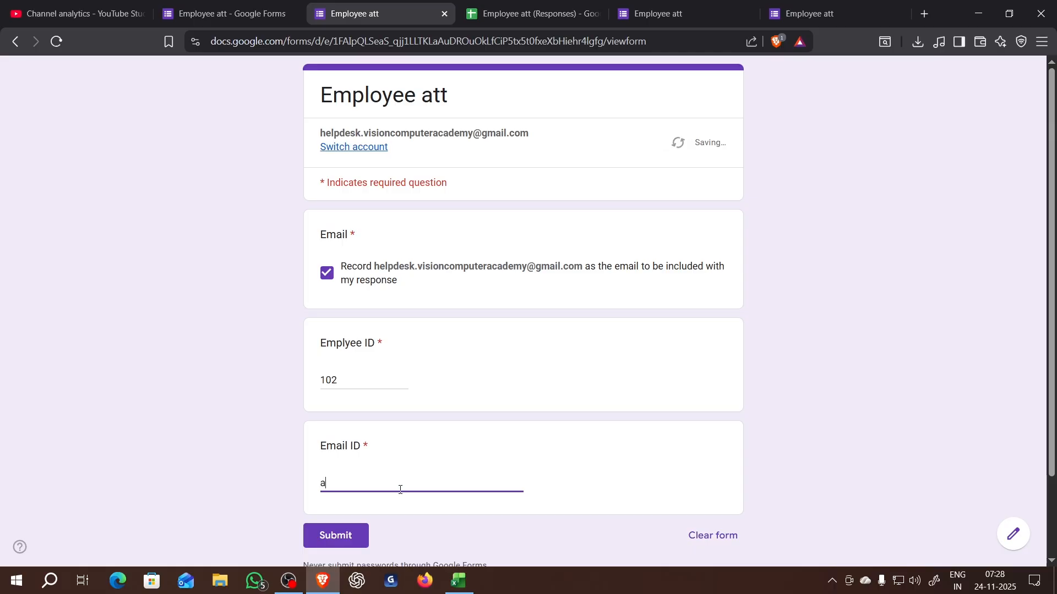
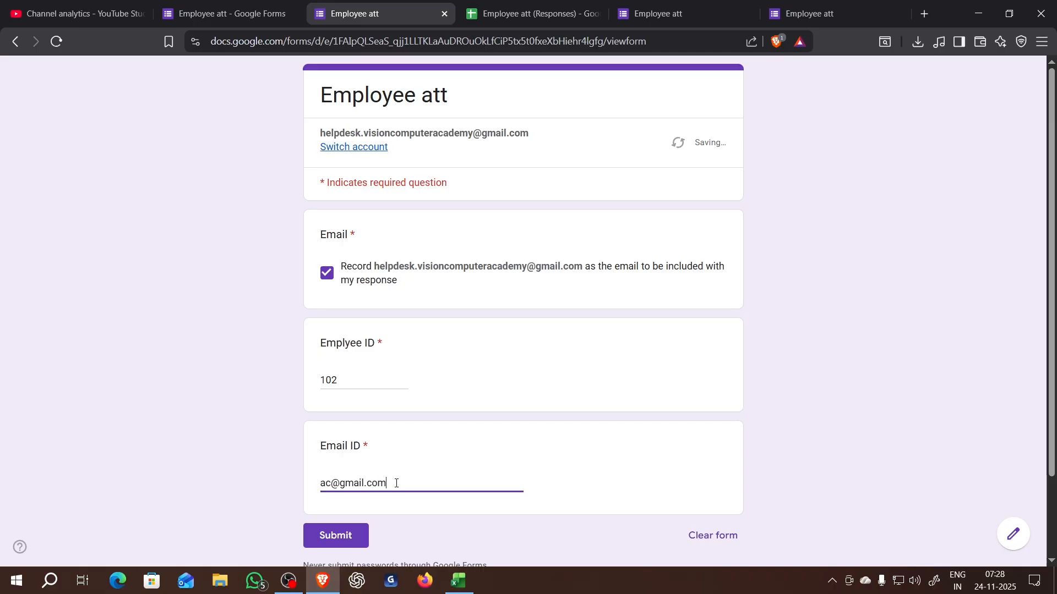
click(342, 536)
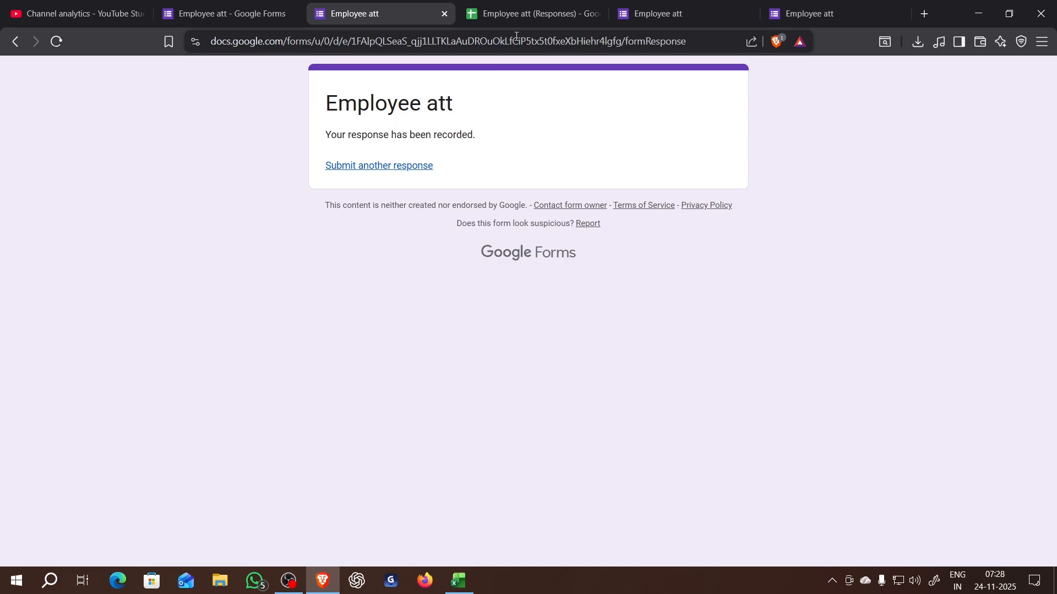
- Check the new entry in the "Employee att (Responses)" sheet, then switch to Excel and refresh the imported responses table
click(518, 15)
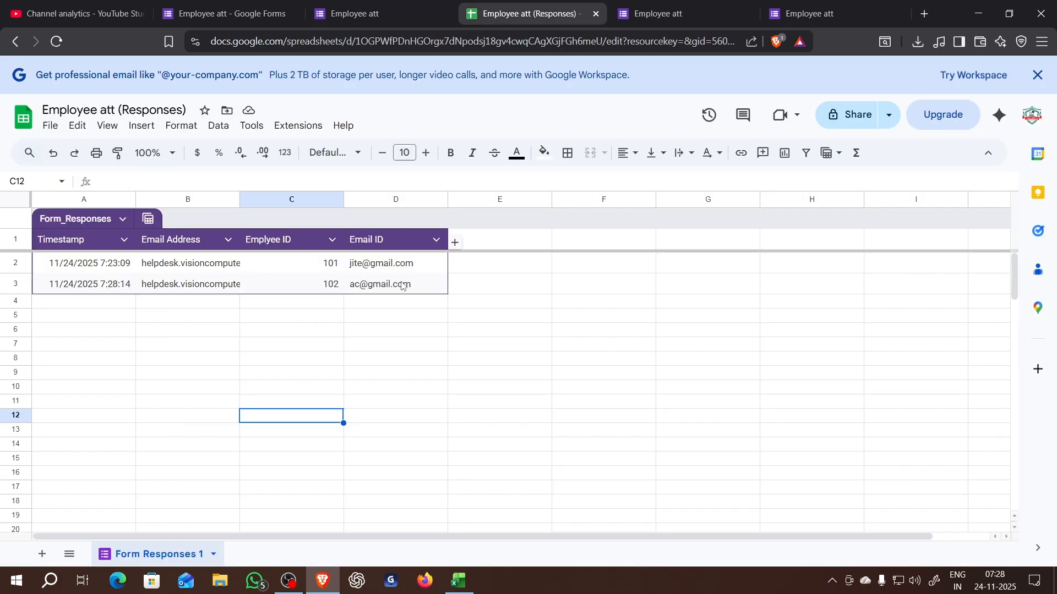
click(459, 581)
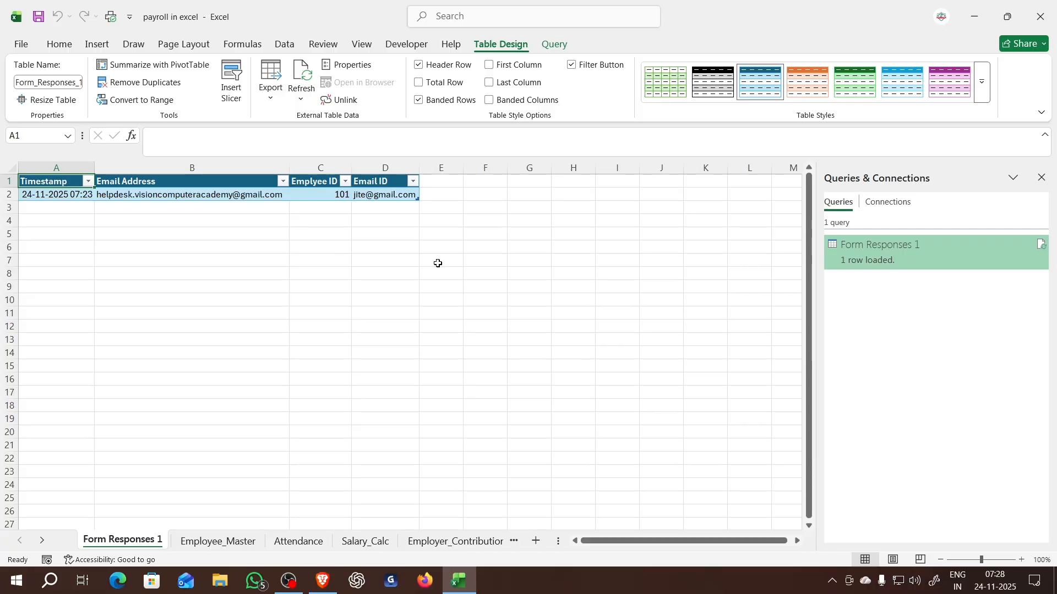
click(308, 75)
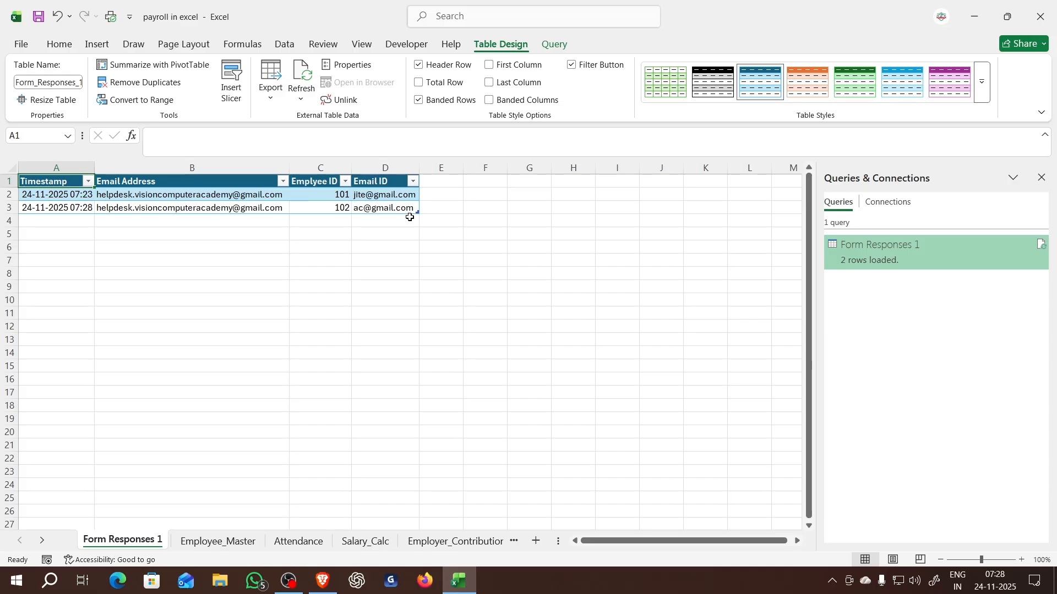
- Move the "Form Responses 1" sheet between the Employee_Master and Attendance sheets
click(302, 541)
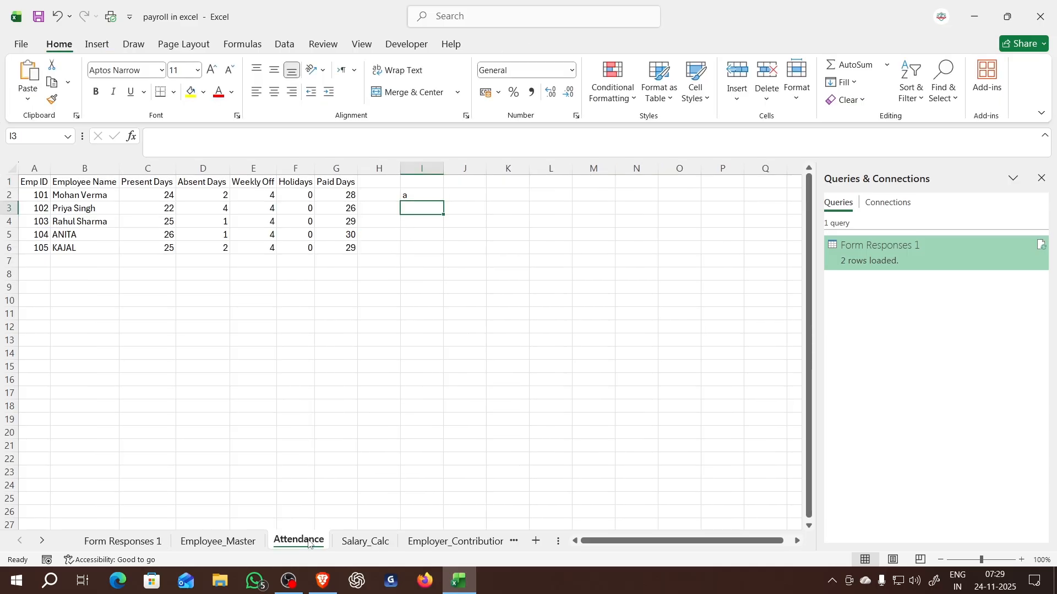
click(123, 543)
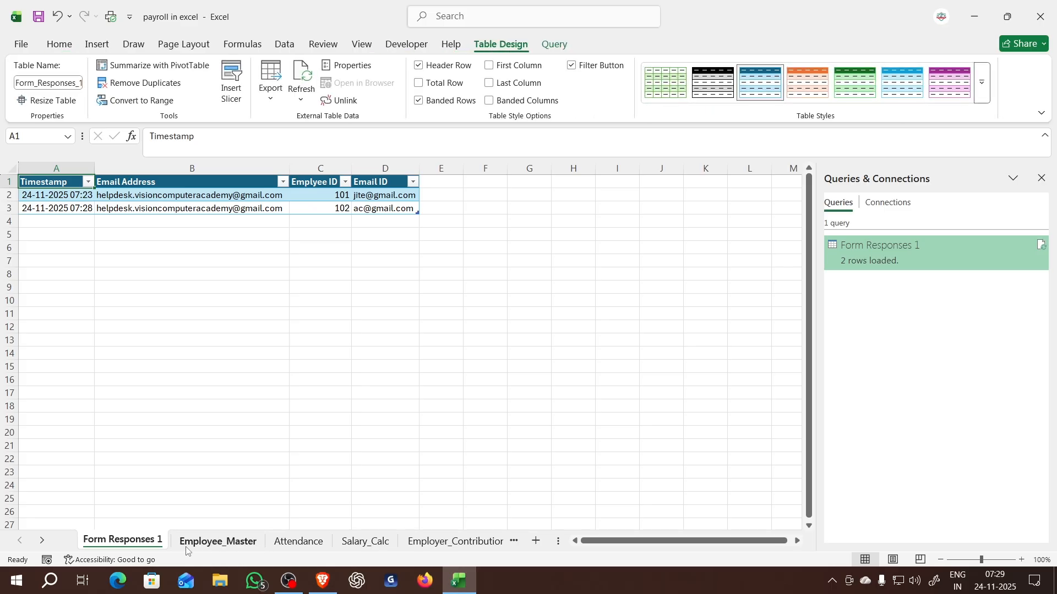
drag(266, 542, 176, 543)
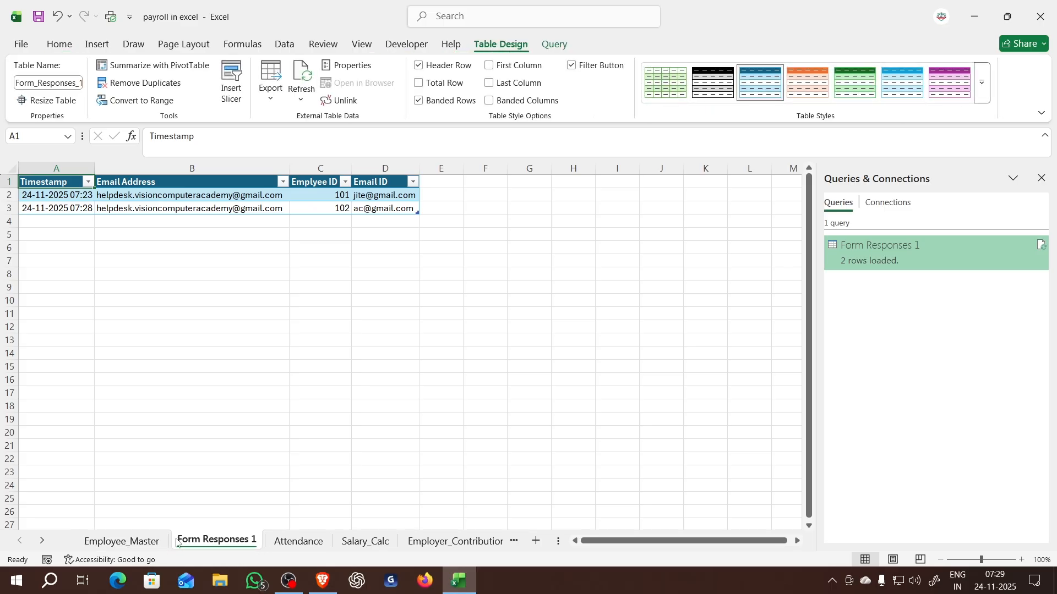
- Rename the "Form Responses 1" sheet as "attandance database"
right_click(218, 543)
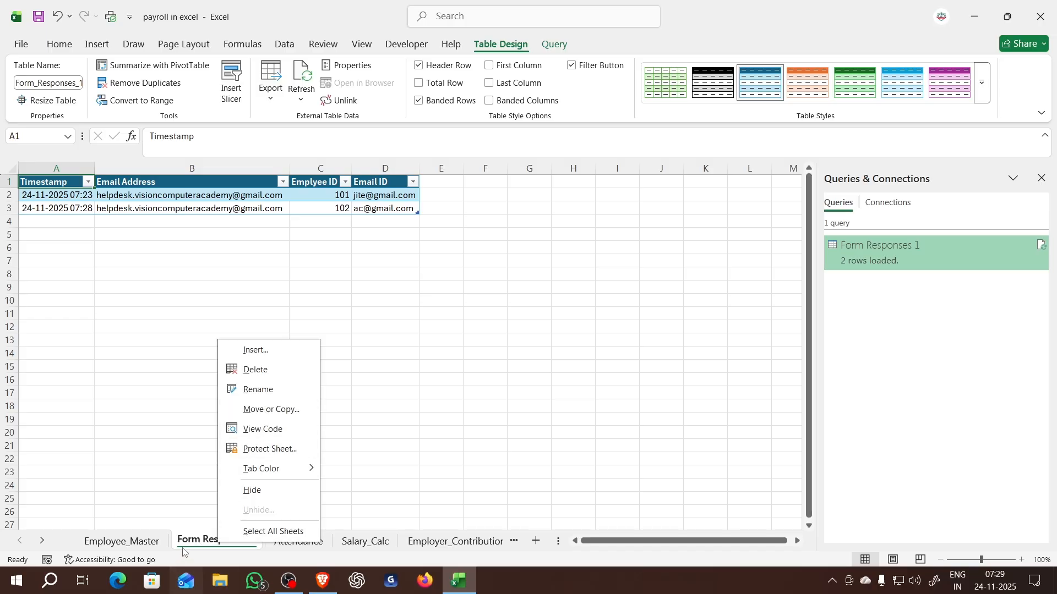
click(406, 456)
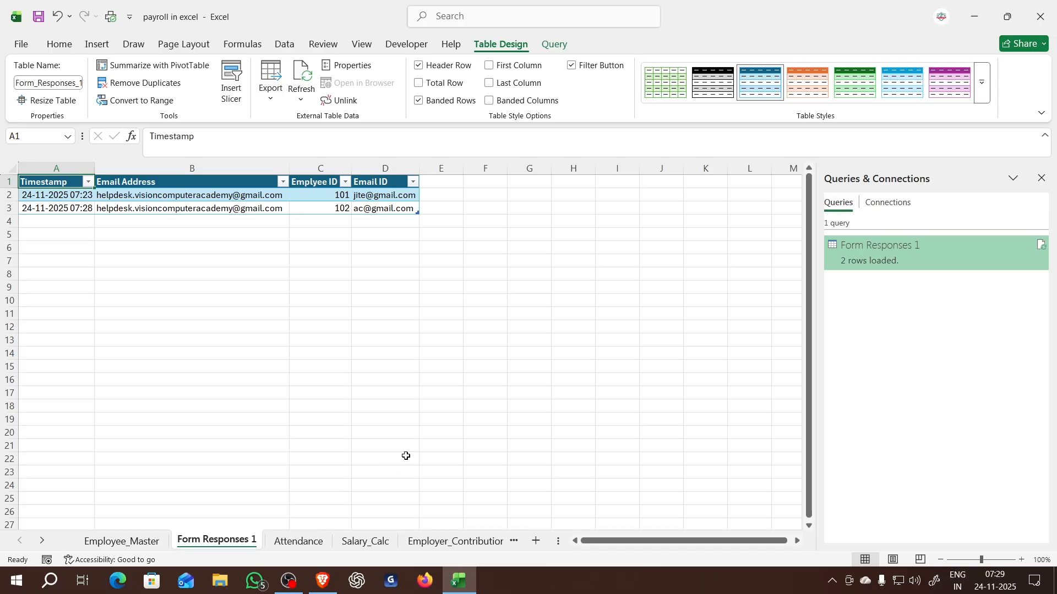
right_click(219, 542)
click(264, 386)
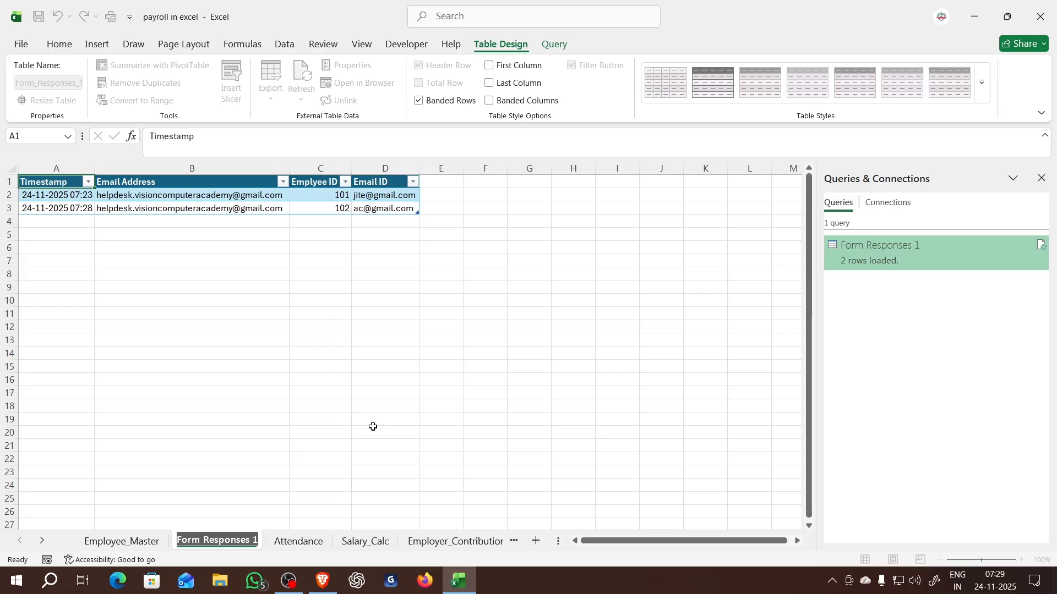
text(attt)
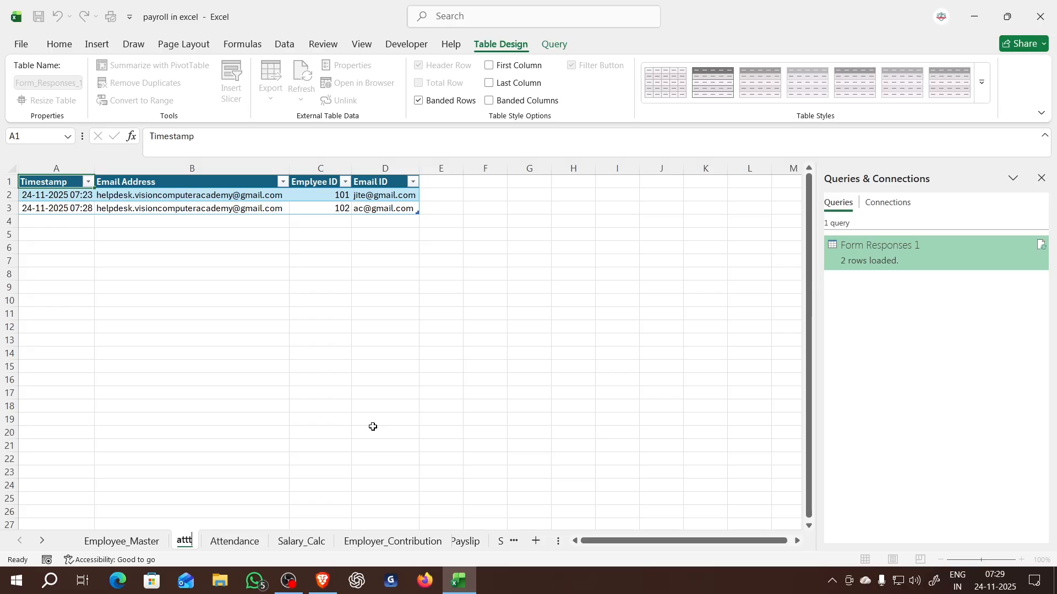
key(BackSpace)
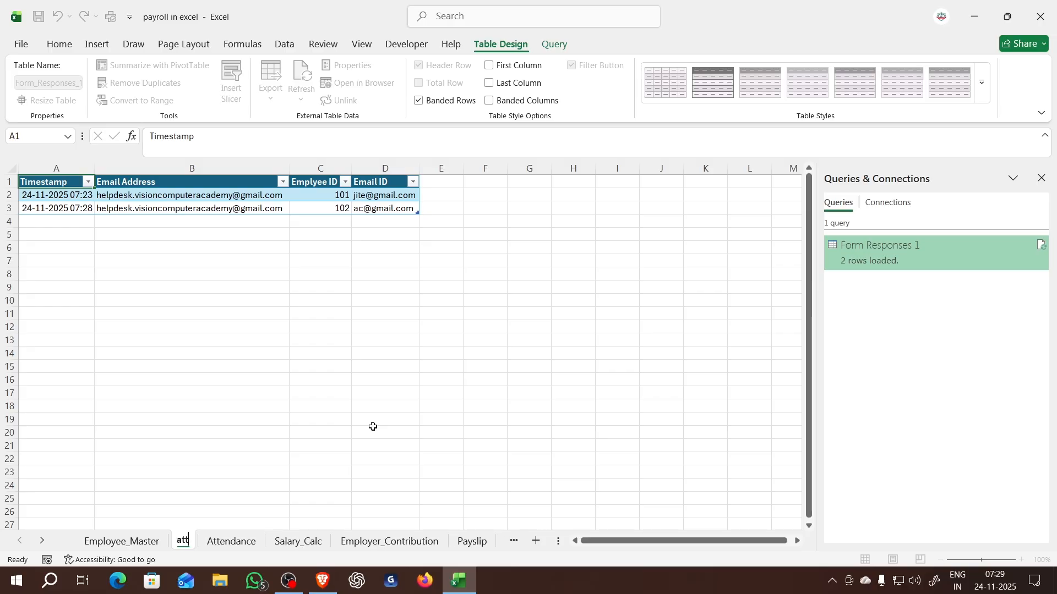
text(andance)
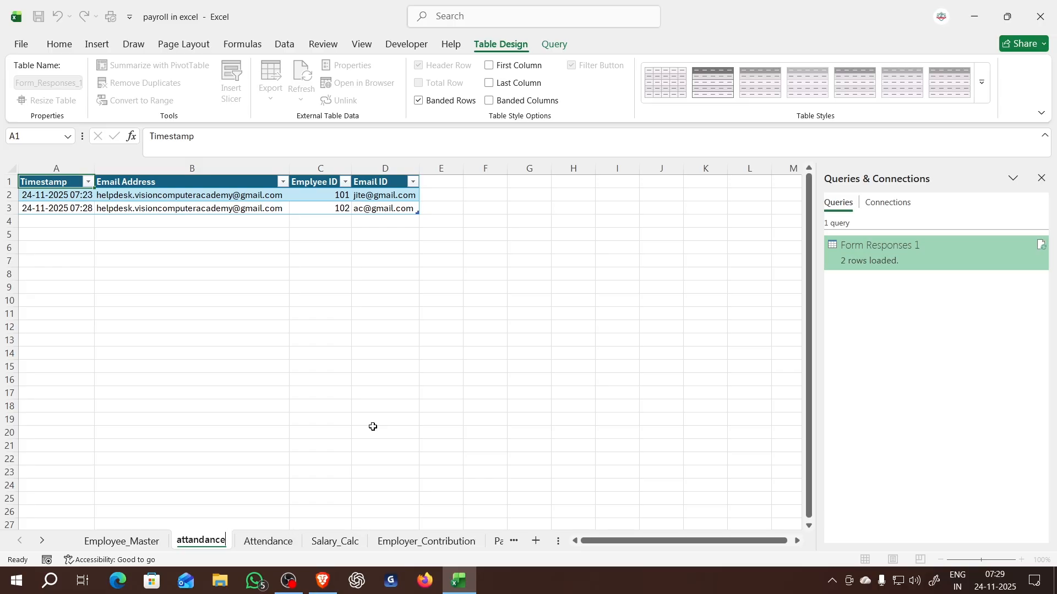
text( database)
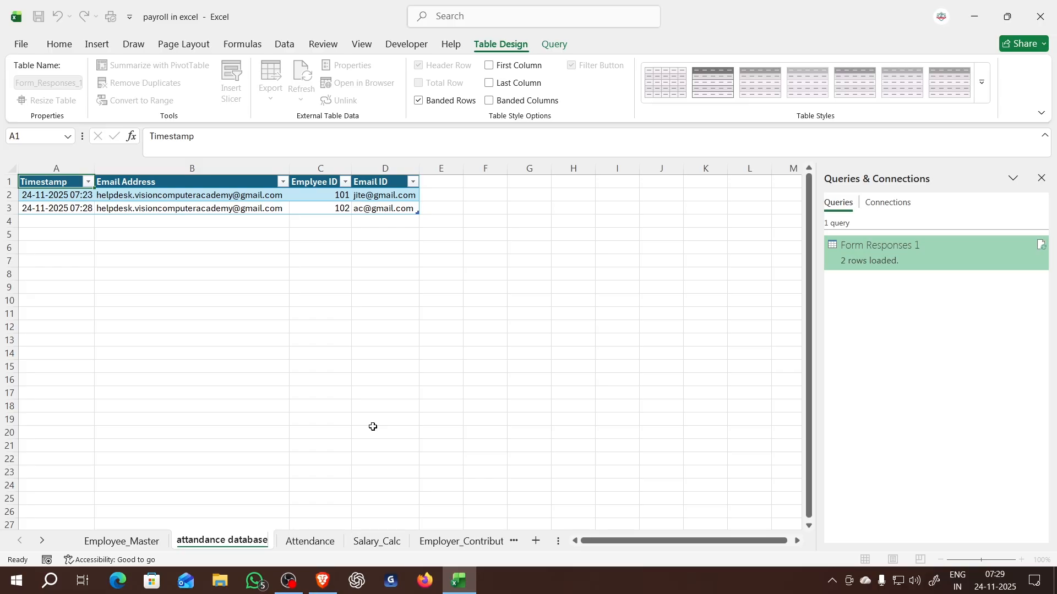
key(Return)
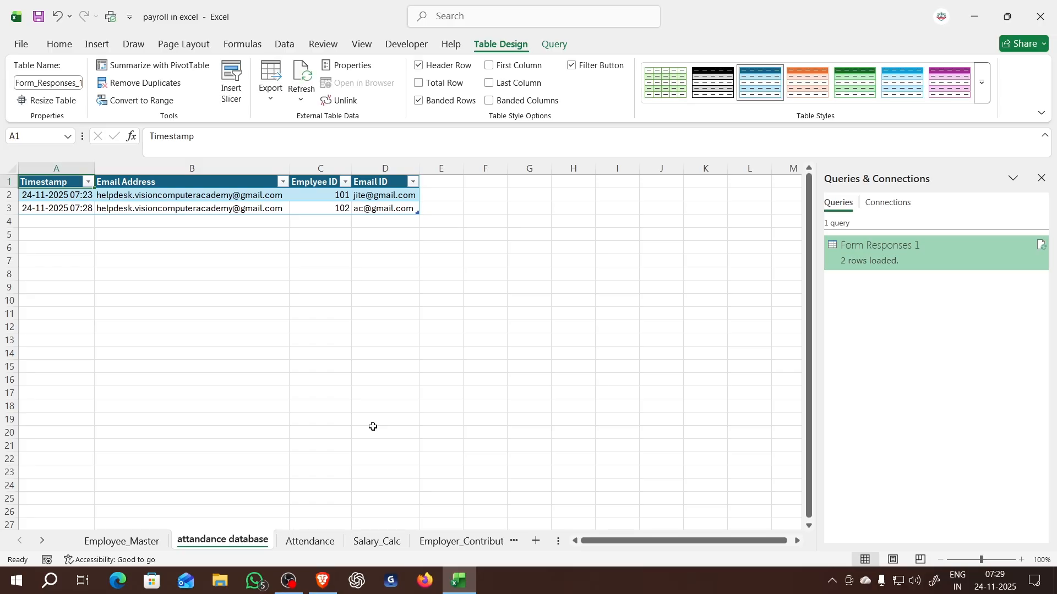
- Go to the Attendance sheet and collapse the formula bar to a single line
click(318, 543)
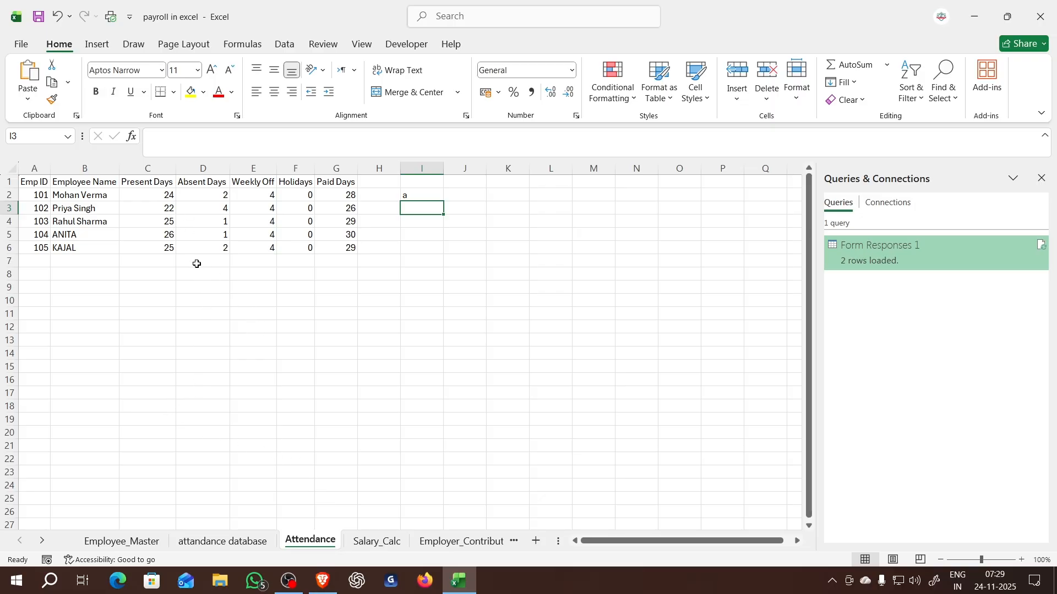
drag(151, 183, 320, 246)
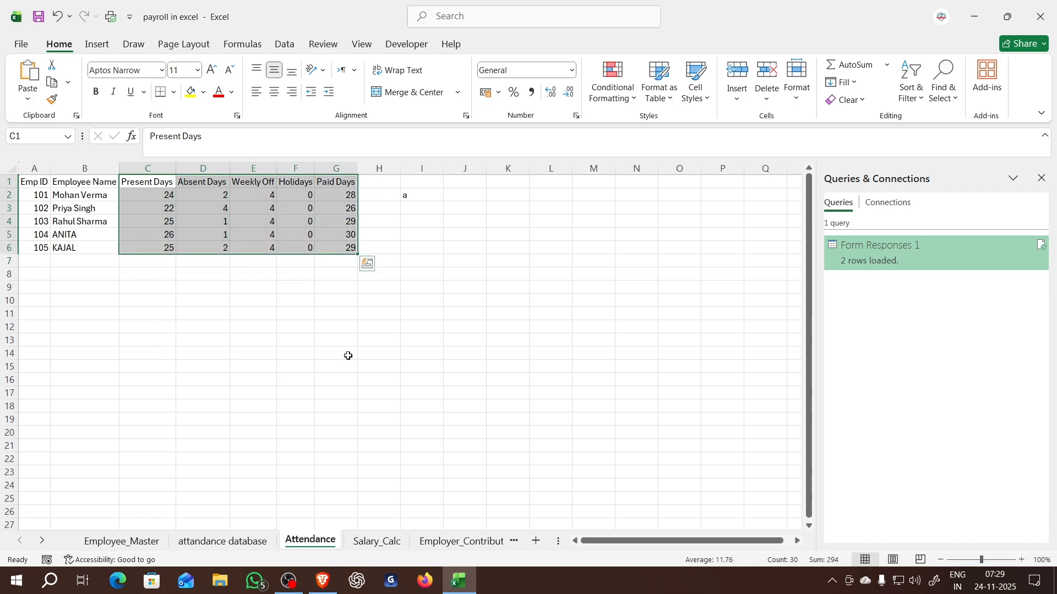
click(331, 432)
click(157, 194)
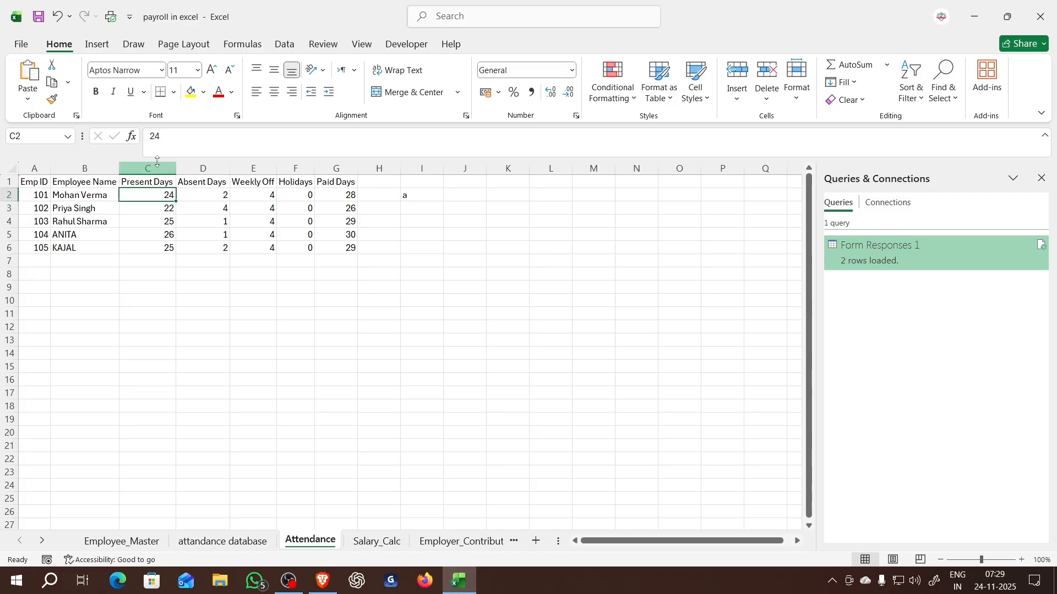
drag(157, 160, 332, 198)
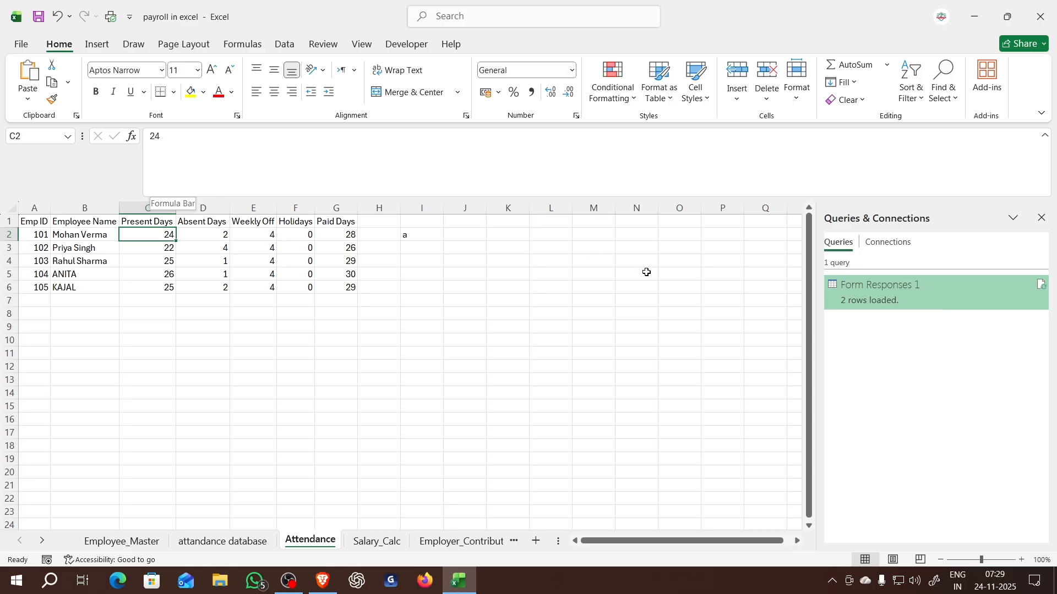
click(1046, 137)
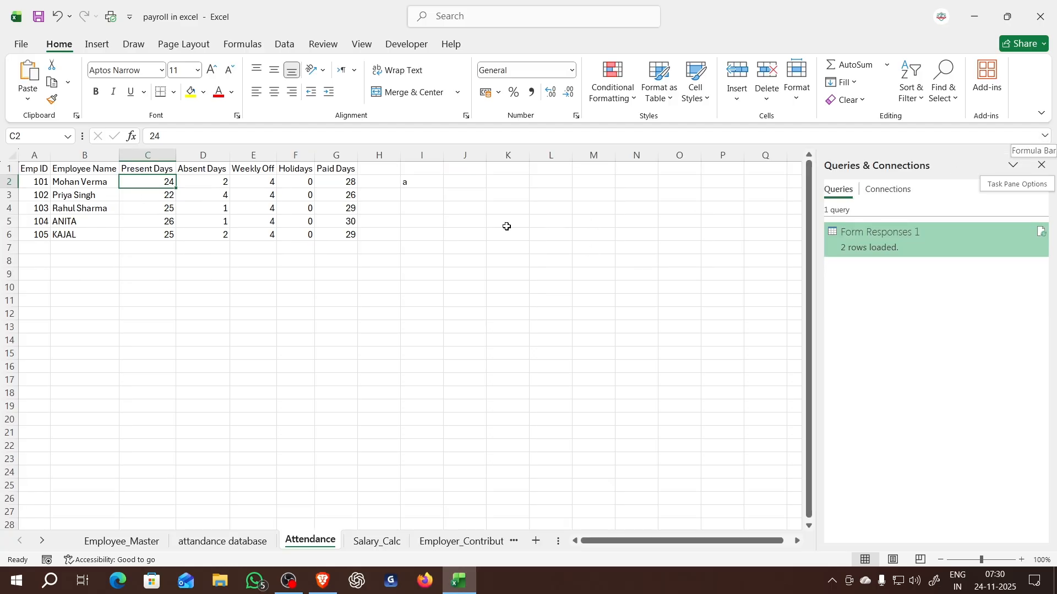
- Clear the contents of columns C through G, from Present Days to Paid Days, on the Attendance sheet
drag(122, 168, 300, 235)
drag(146, 155, 351, 156)
key(Delete)
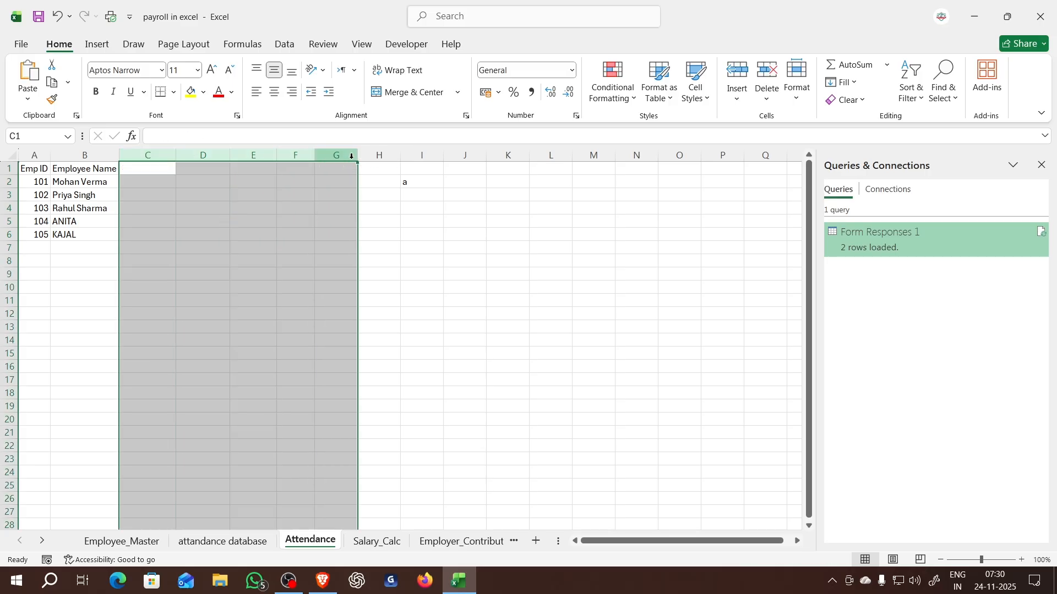
click(351, 217)
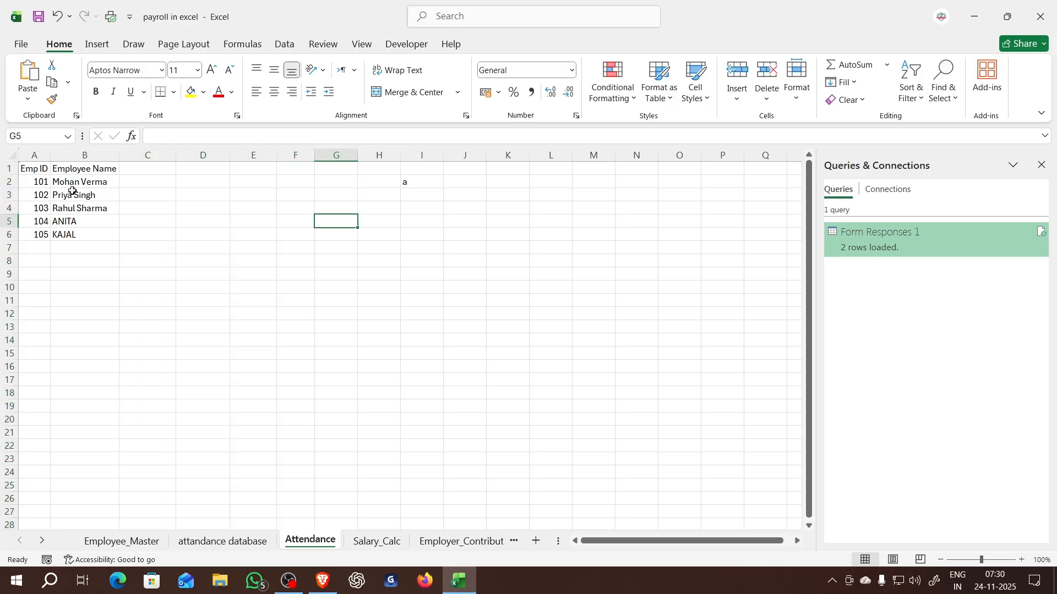
- Enter "jan" in C2 and fill the month series across row 2 through "dec" in N2
click(151, 166)
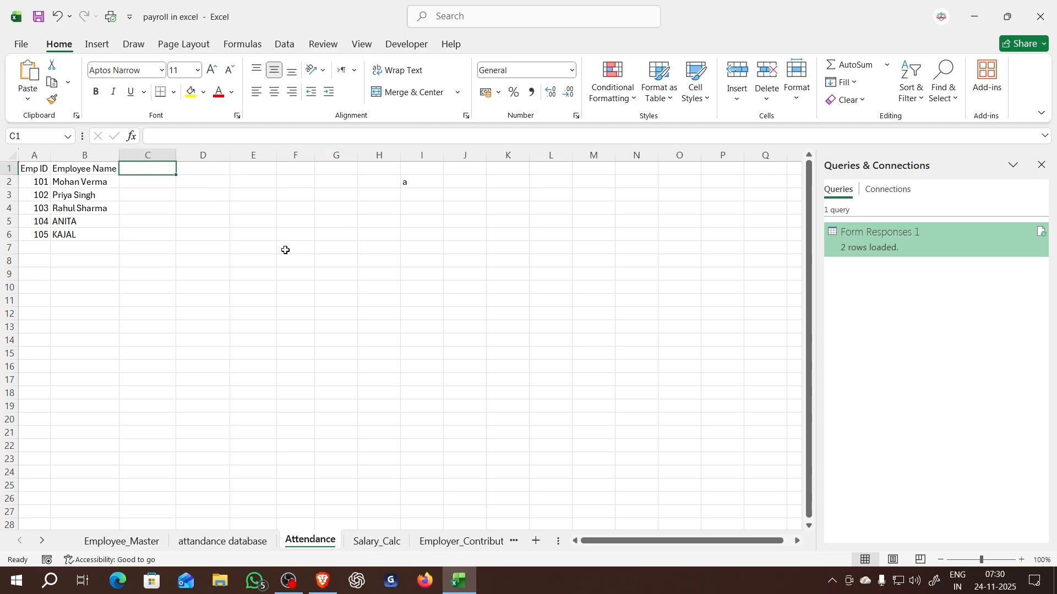
click(161, 183)
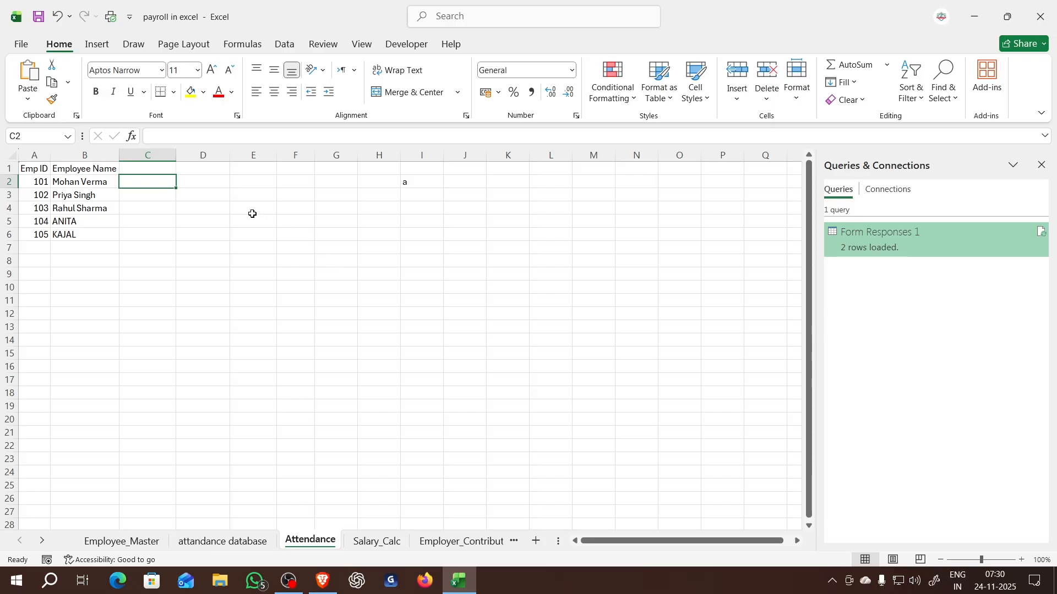
text(jan)
key(Return)
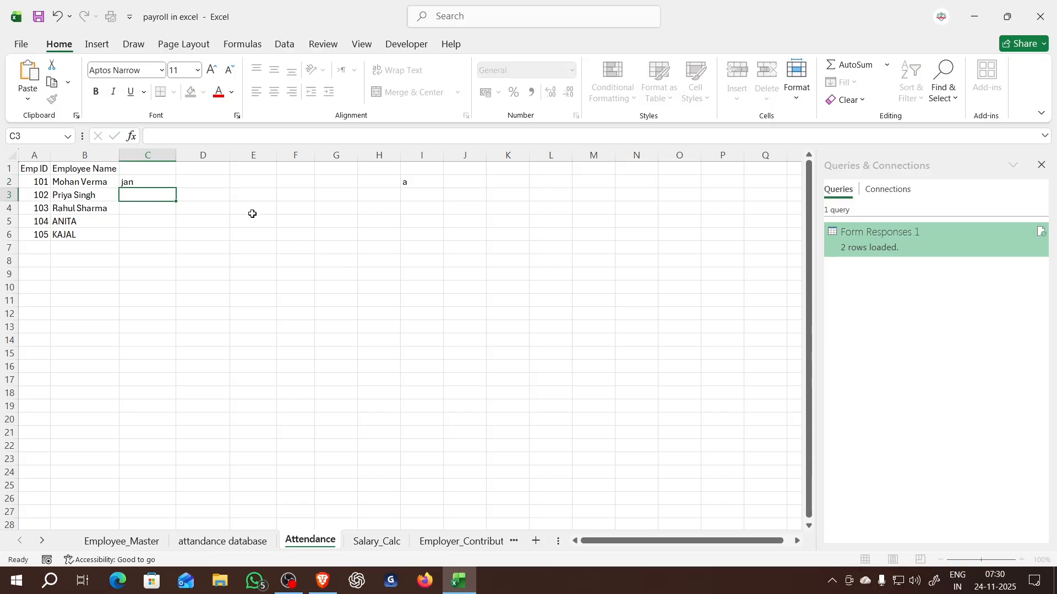
click(143, 182)
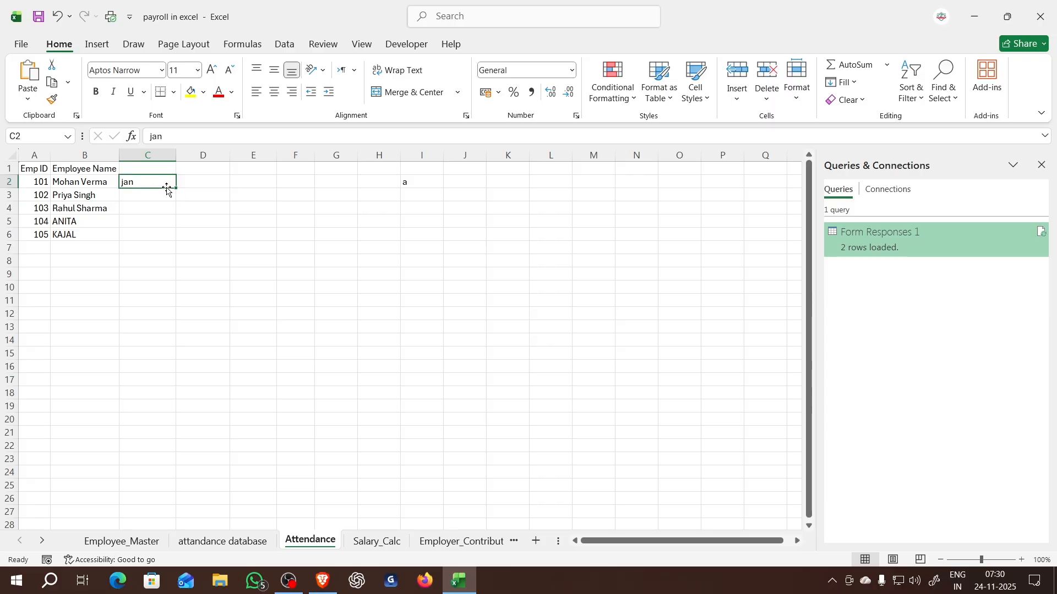
drag(178, 189, 677, 233)
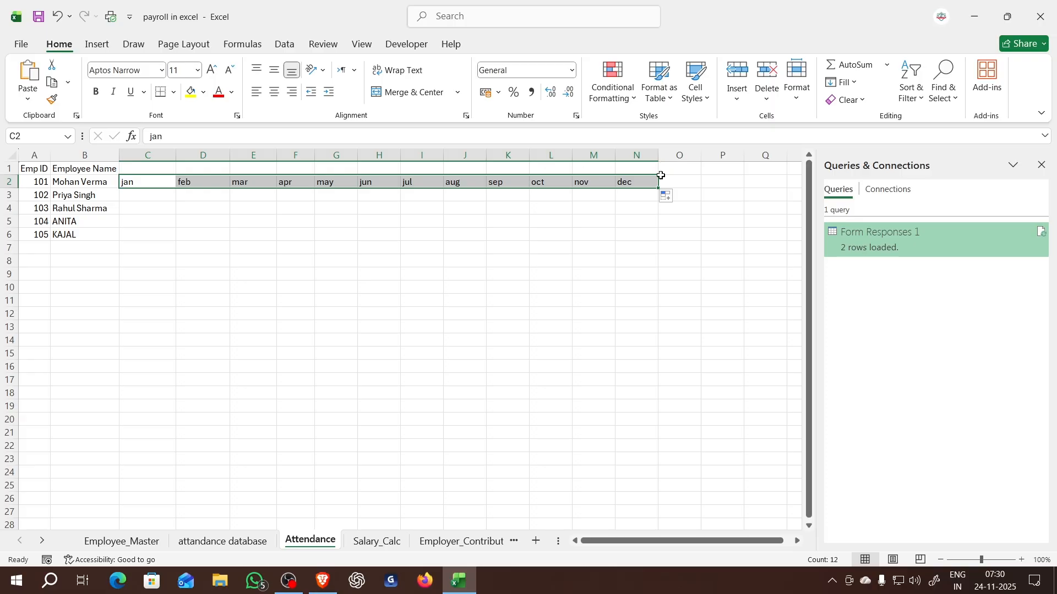
- AutoFit the widths of columns C through N to the month headings
click(225, 233)
click(154, 180)
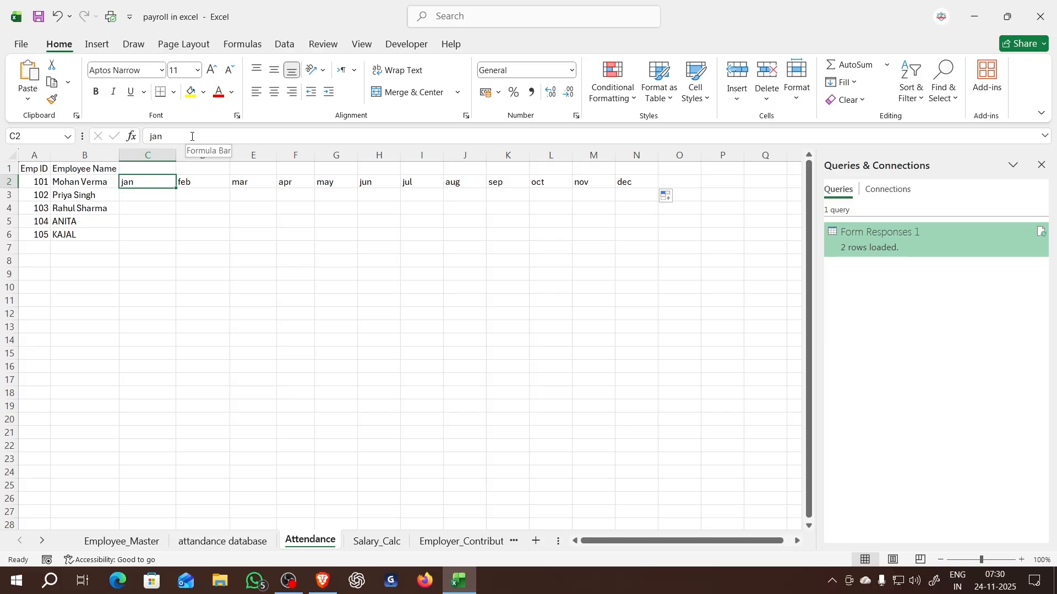
click(143, 153)
drag(143, 154, 650, 154)
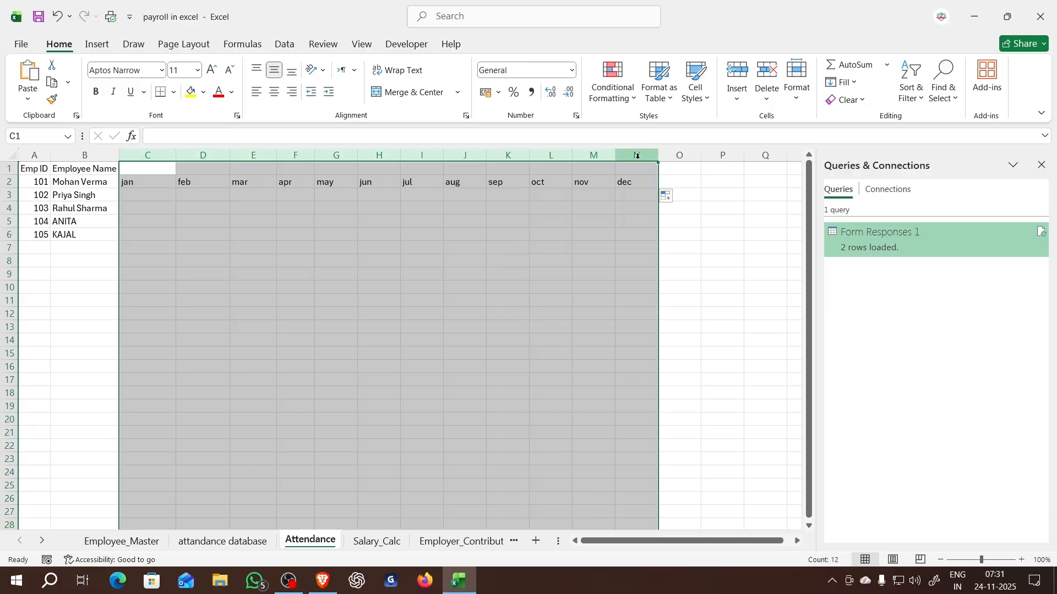
double_click(660, 154)
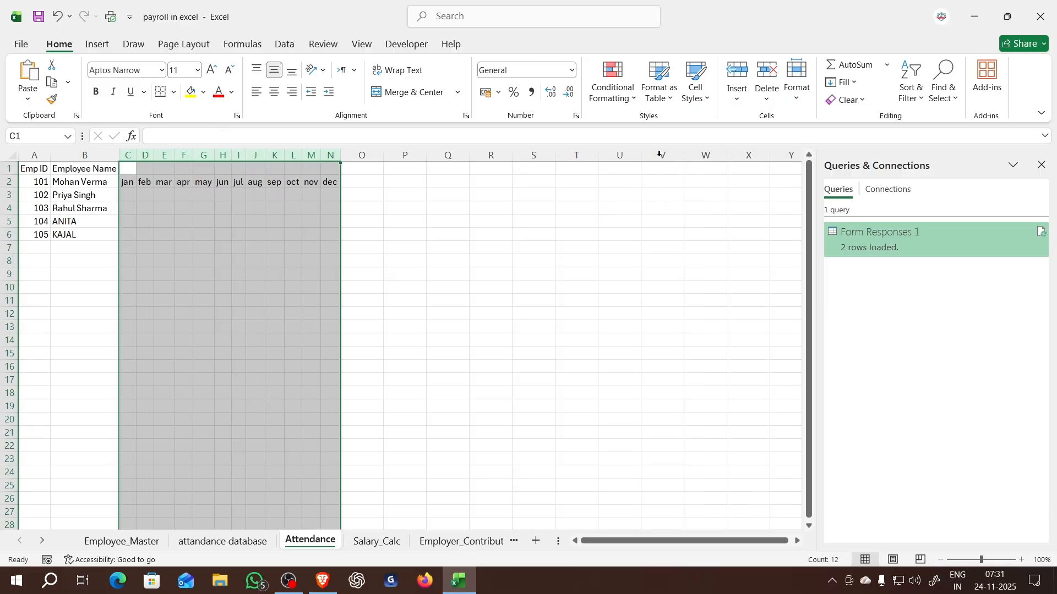
click(256, 248)
- Merge and center C1:N1 above the month headings and enter "present" in it
drag(129, 169, 335, 168)
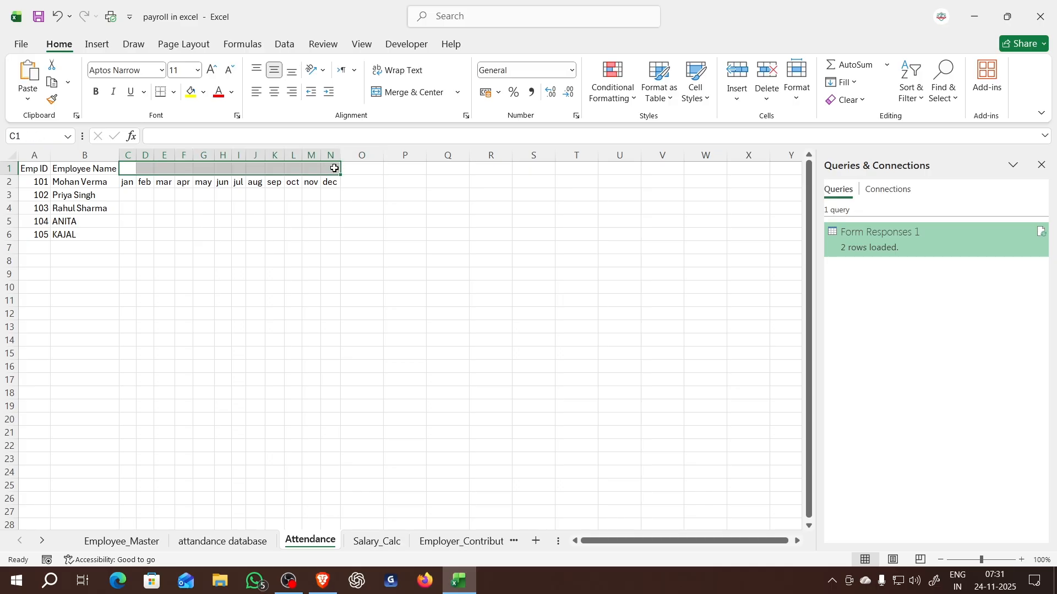
click(412, 92)
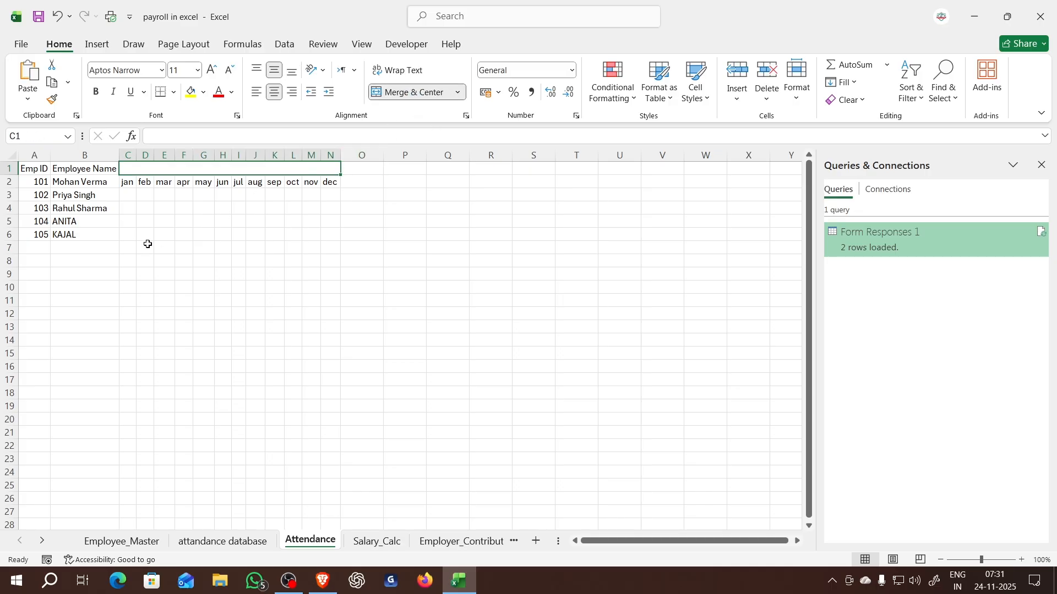
click(240, 261)
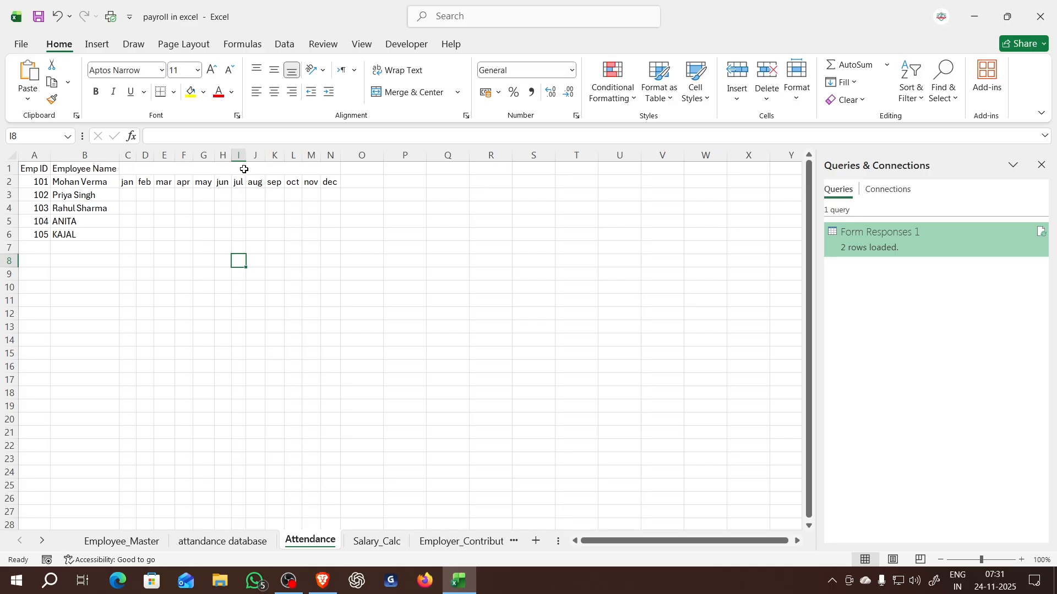
click(299, 169)
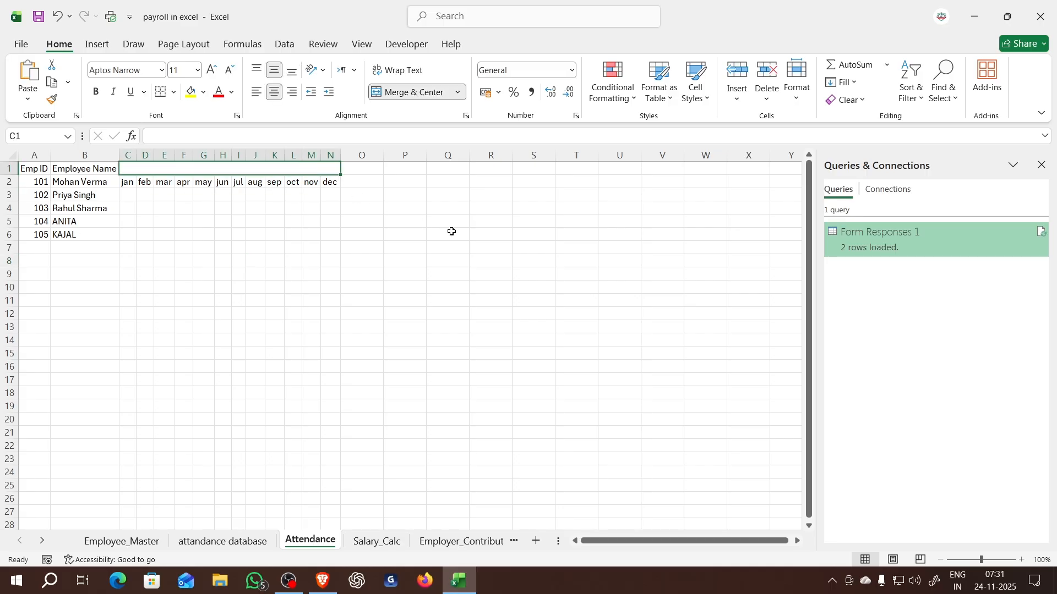
text(pr)
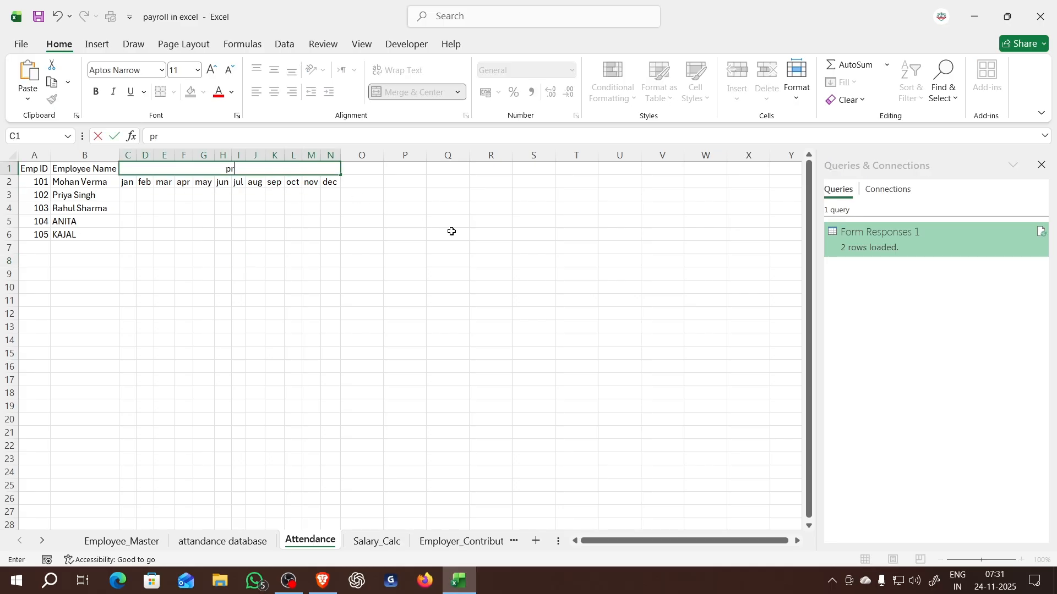
text(esent)
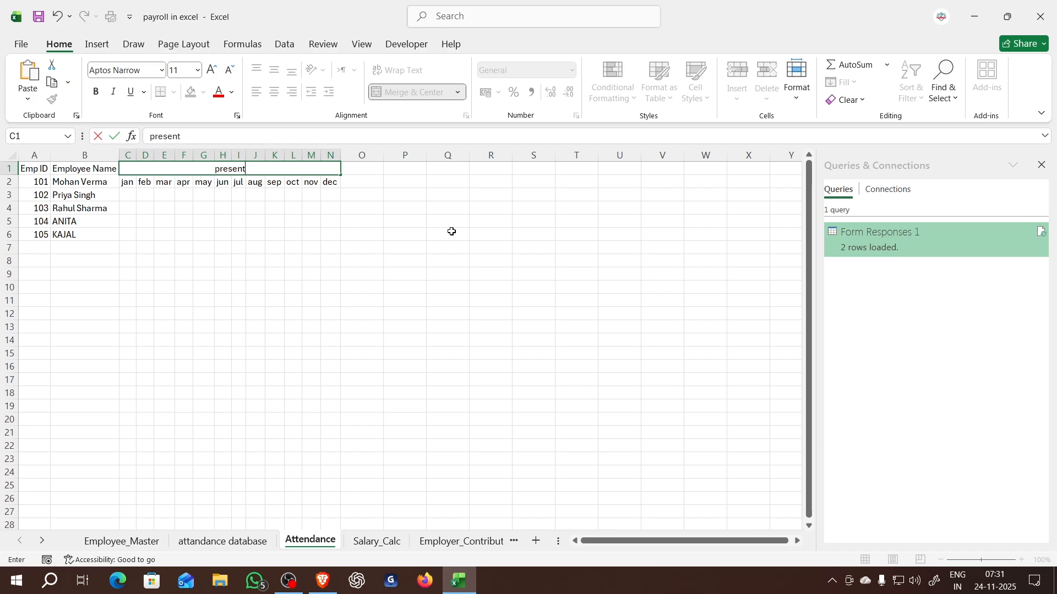
click(380, 302)
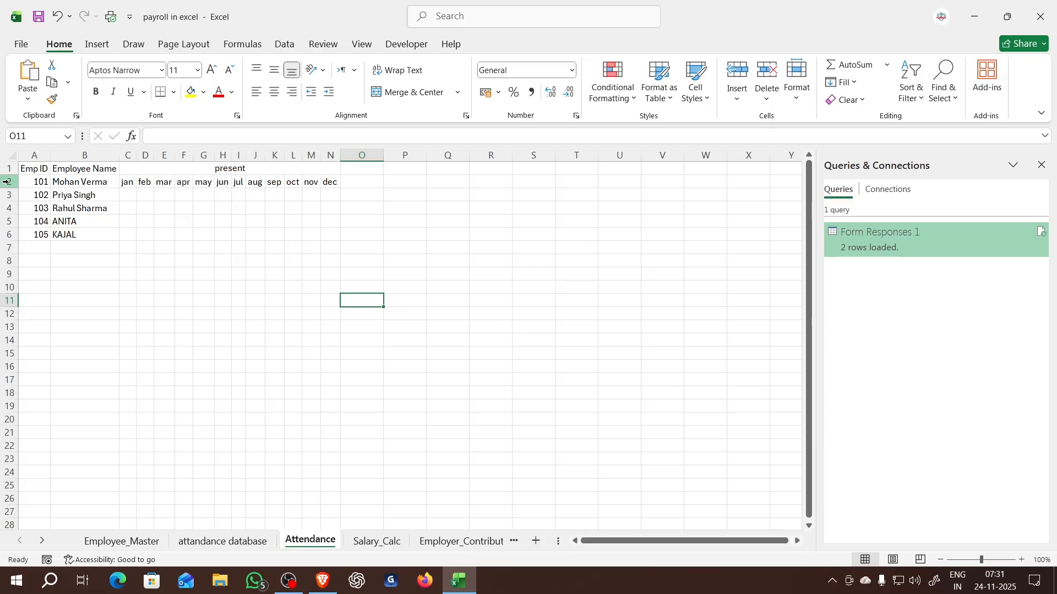
- Insert blank cells at A2:B2, shifting the employee IDs and names down
drag(29, 180, 80, 179)
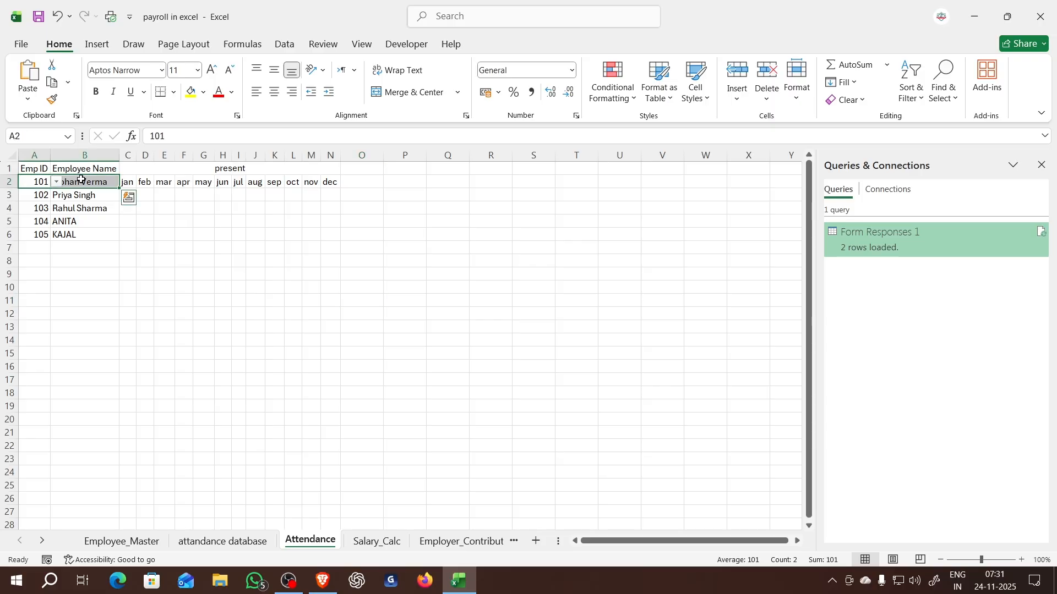
key(ctrl+shift+plus)
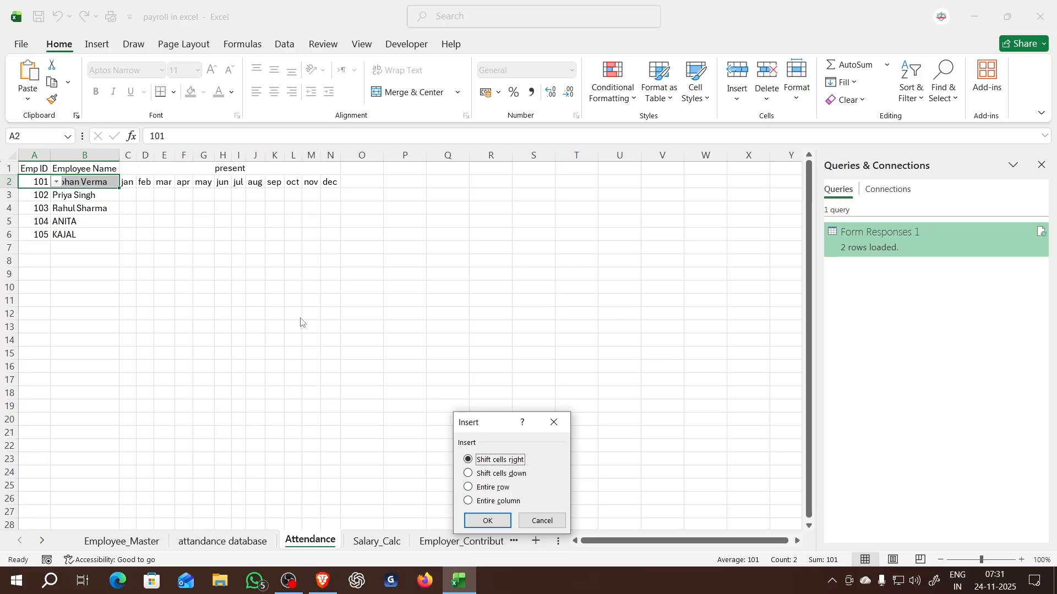
click(489, 473)
click(494, 520)
- Merge and center the Emp ID and Employee Name headings each across rows 1 and 2
drag(36, 170, 85, 183)
click(405, 94)
click(396, 94)
click(274, 260)
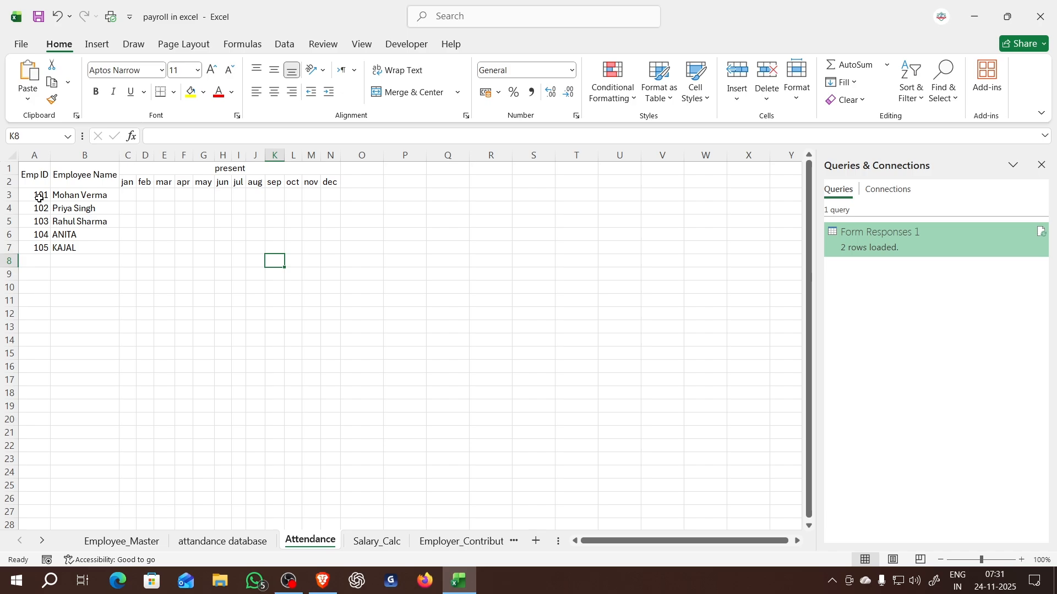
- Undo the merging of the Emp ID and Employee Name headings and the cell insertion at A2:B2
key(ctrl+z)
key(ctrl+z)
key(ctrl+z)
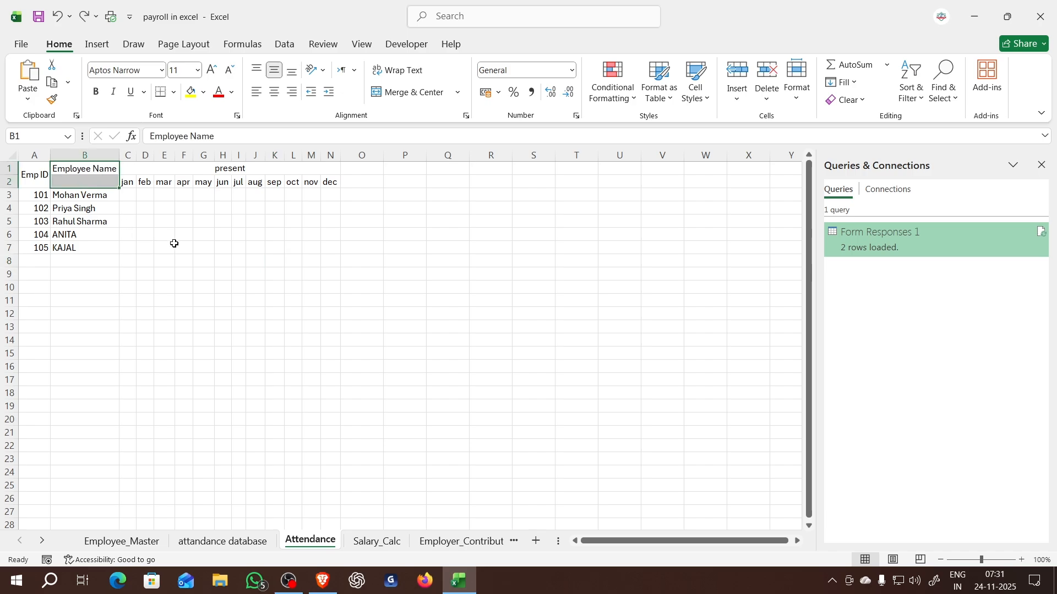
key(ctrl+z)
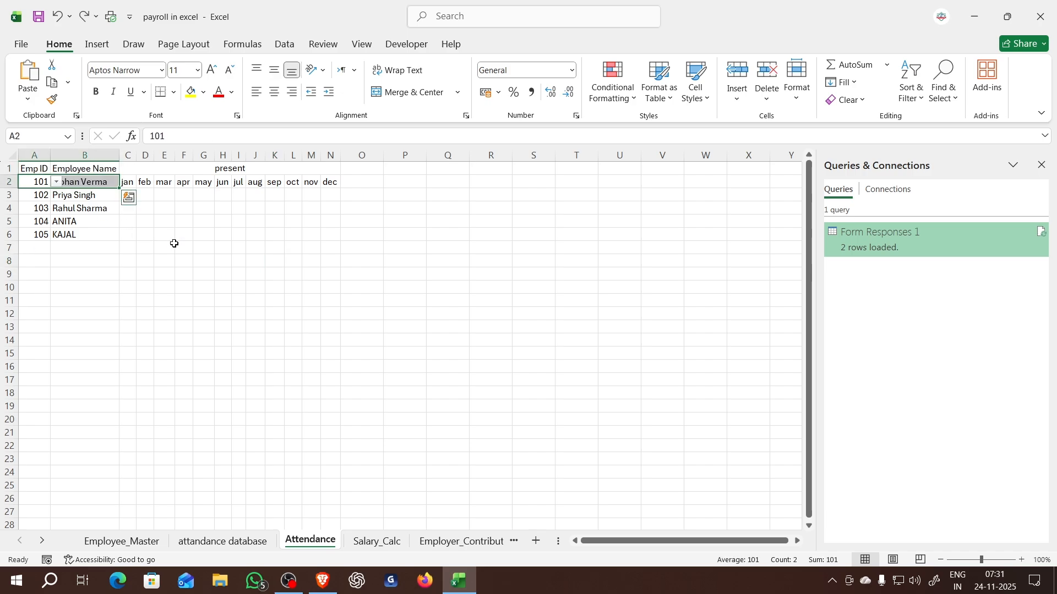
click(328, 240)
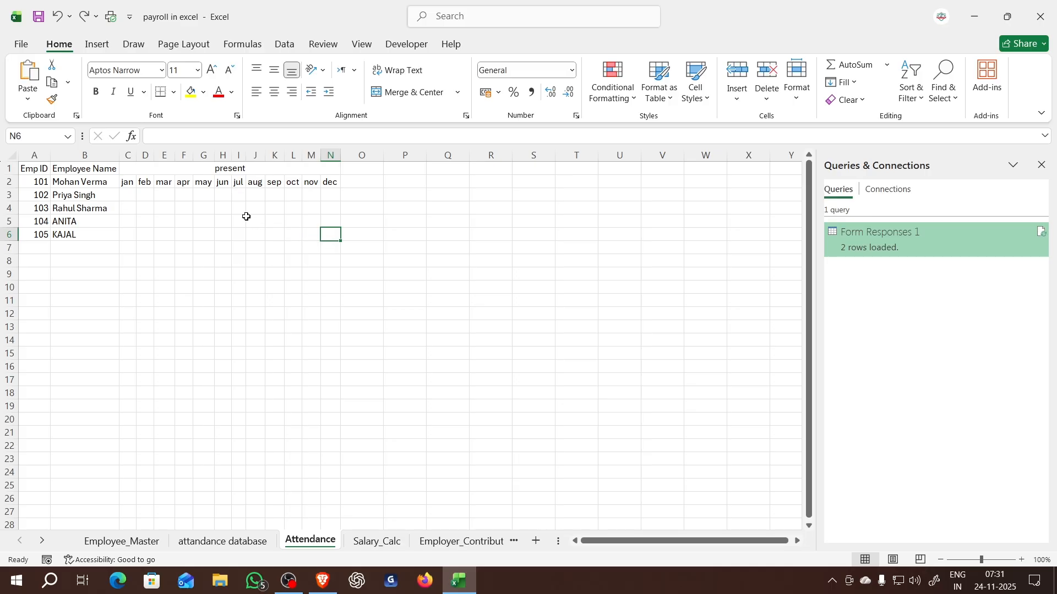
- Delete the C1:N1 cells above the month headings, shifting the cells below up
click(190, 168)
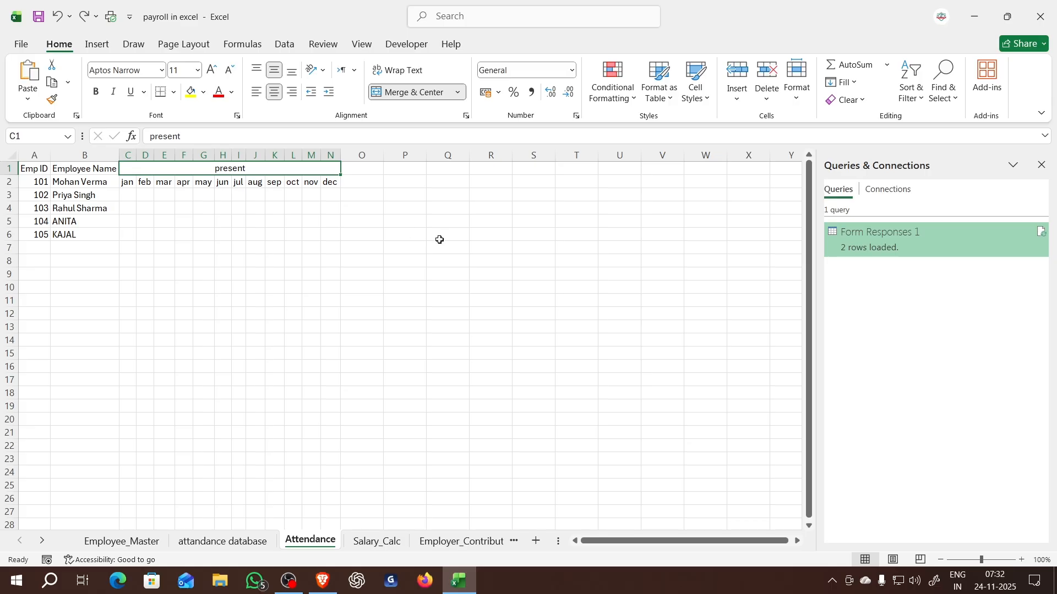
key(ctrl+minus)
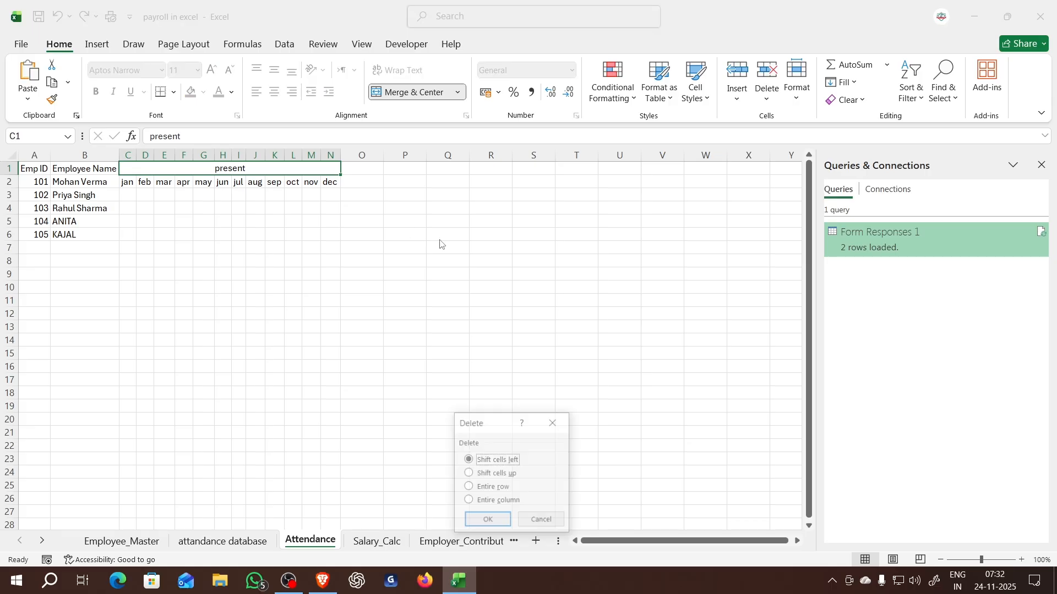
click(516, 477)
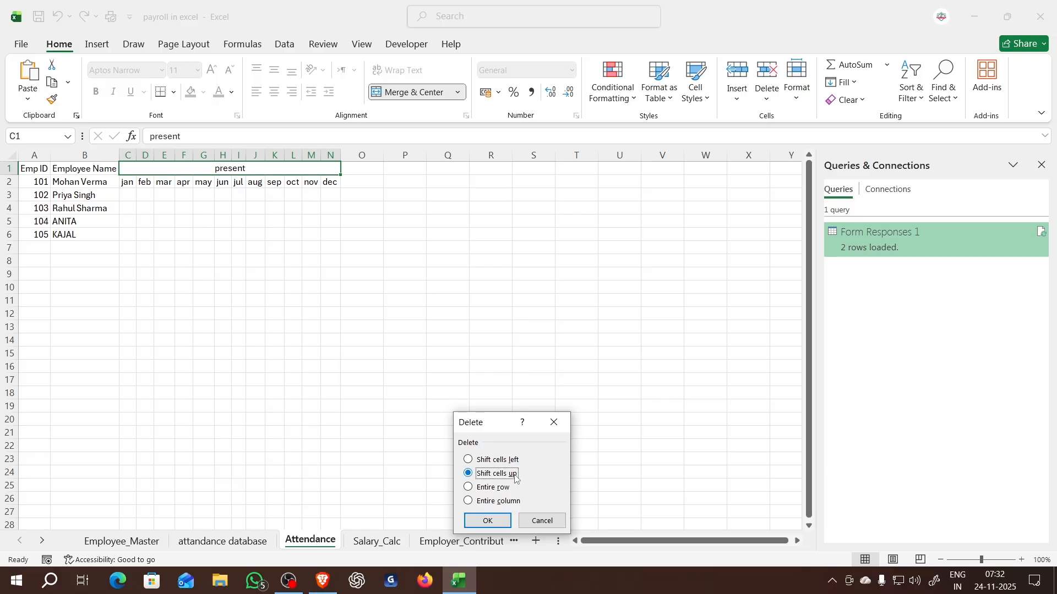
click(487, 521)
click(271, 211)
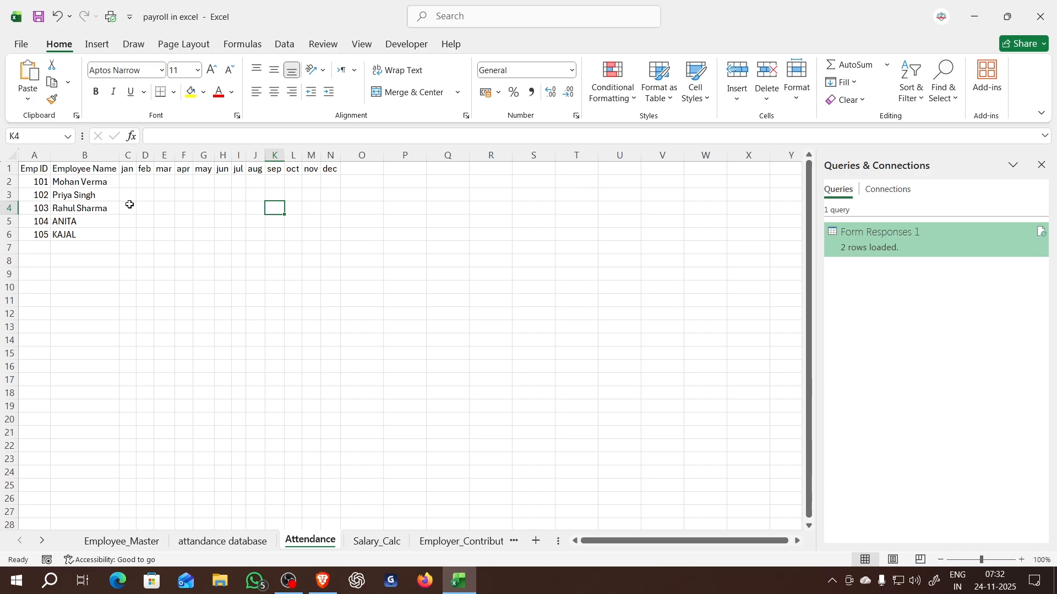
- Start a COUNTIFS formula in C2, the jan cell of the first employee
click(122, 185)
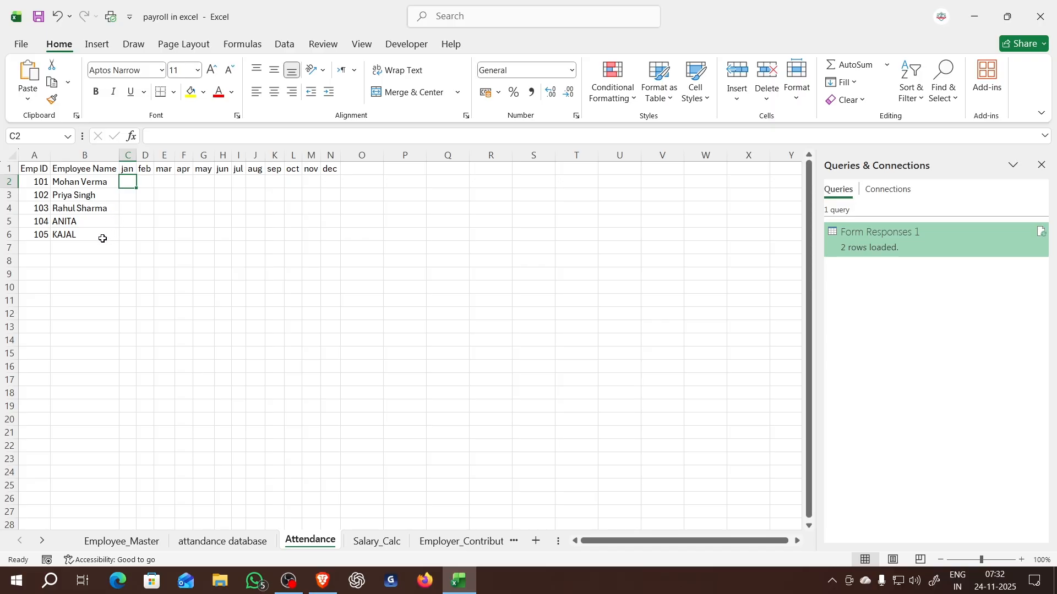
text(=)
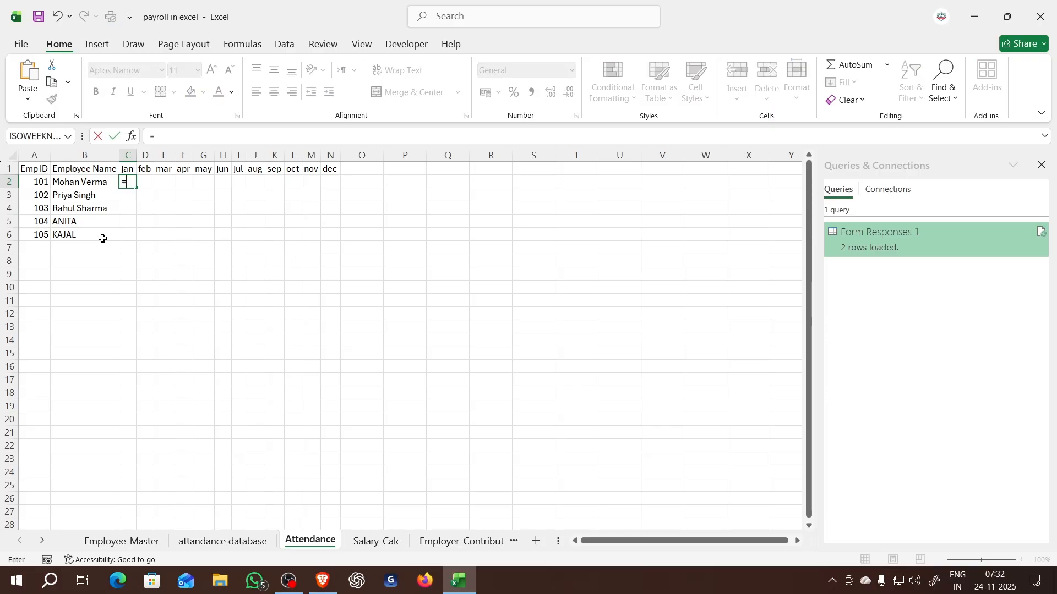
text(countift)
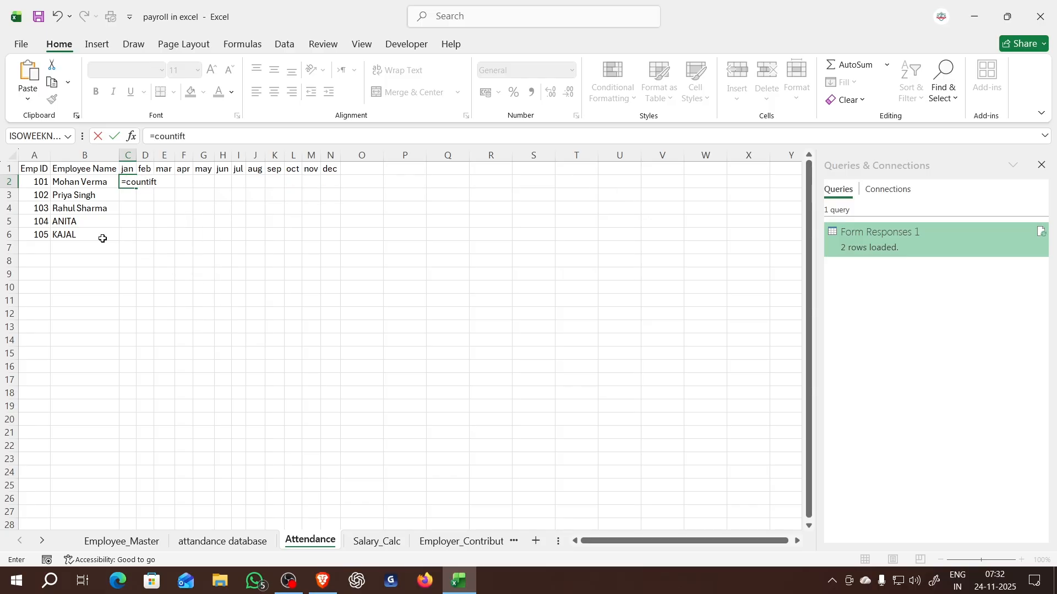
key(BackSpace)
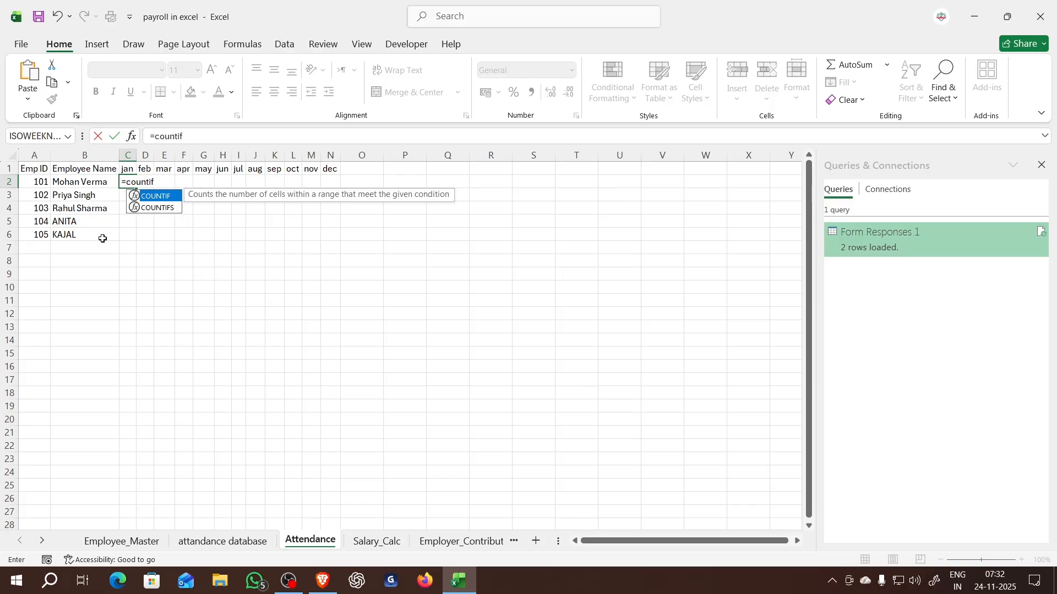
text(s)
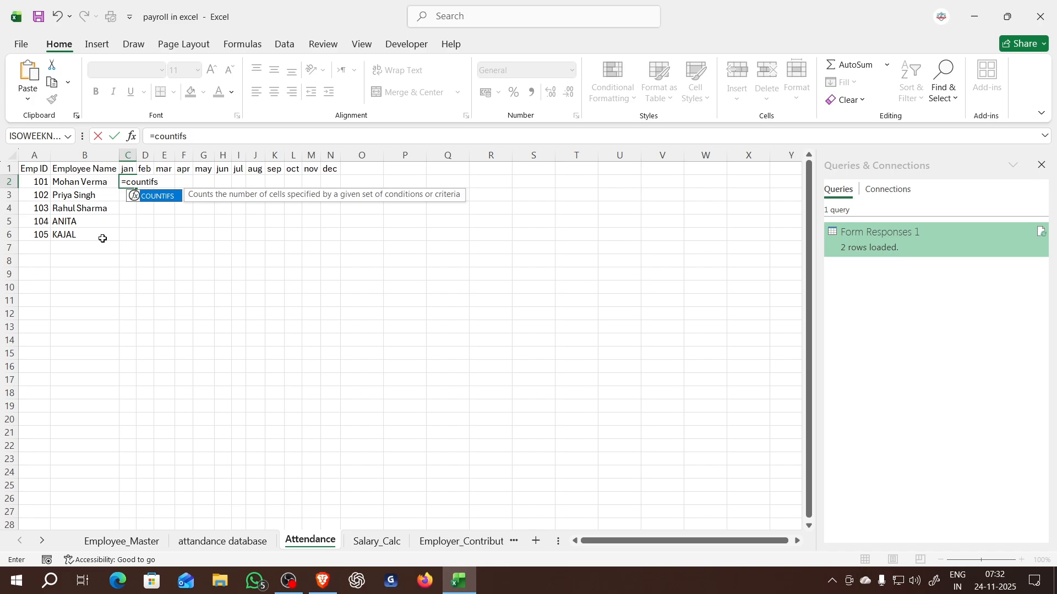
key(Escape)
text(9)
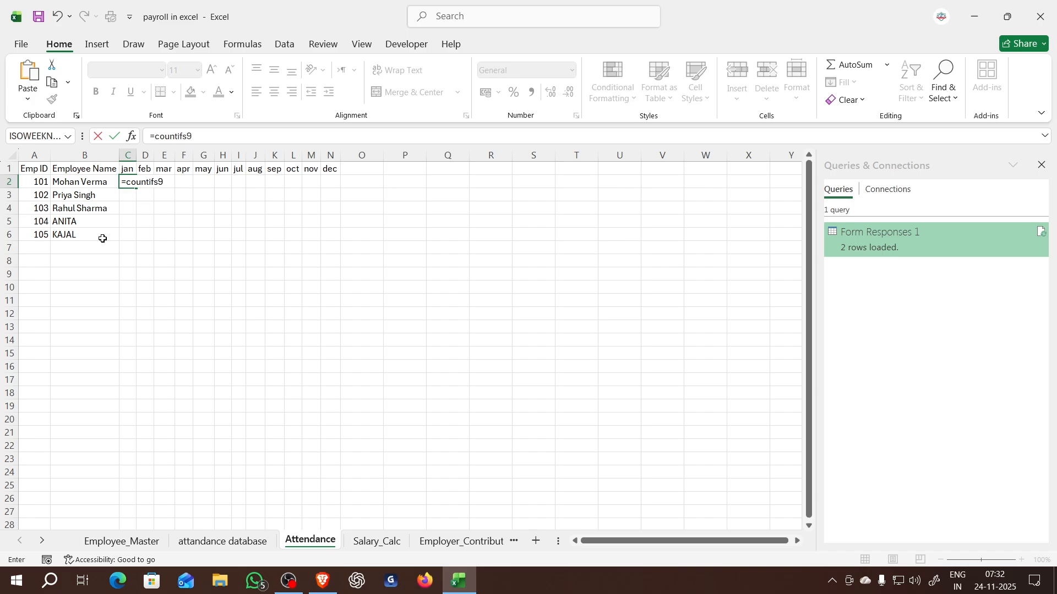
key(BackSpace)
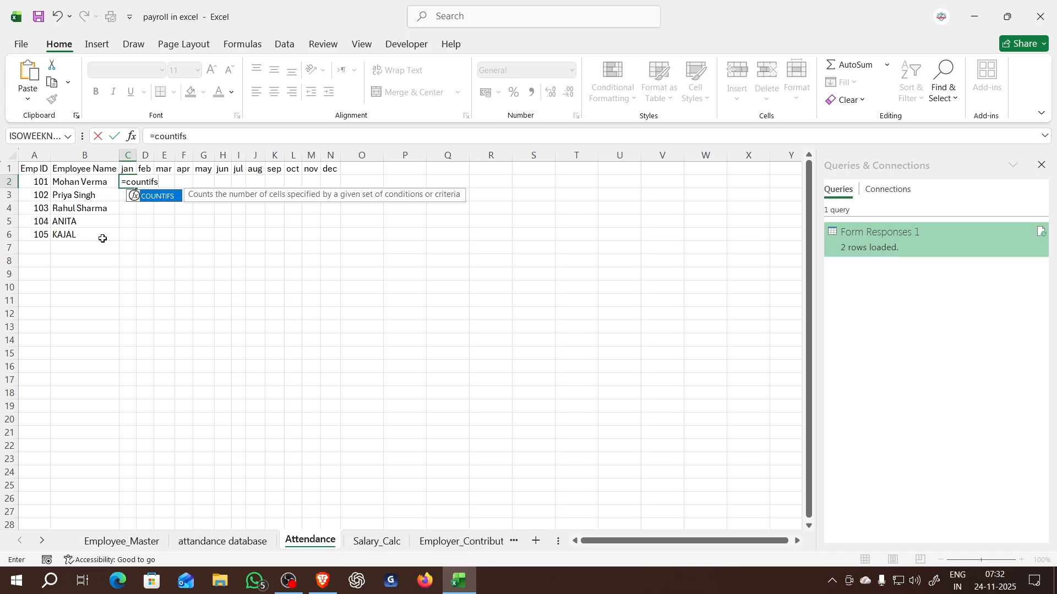
text(()
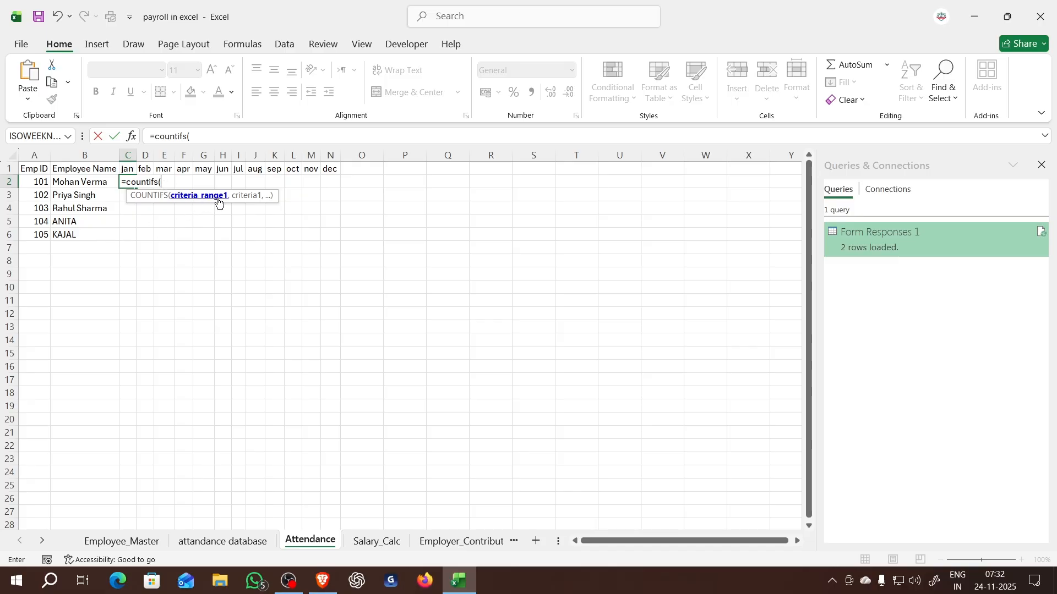
- Set the first criteria range to column C of the attandance database sheet and its criterion to A2 on the Attendance sheet
click(223, 541)
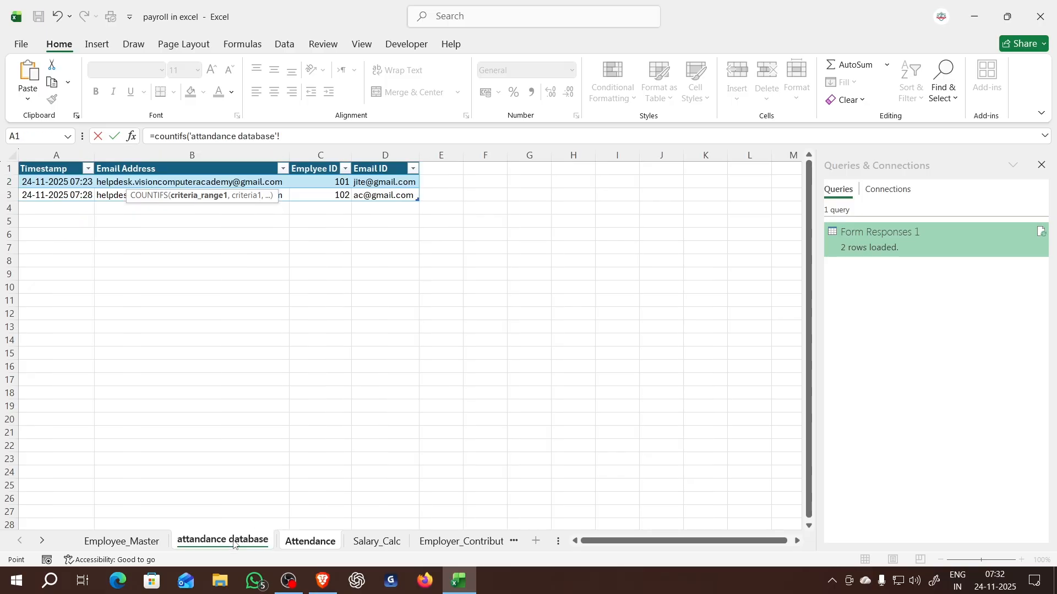
click(330, 155)
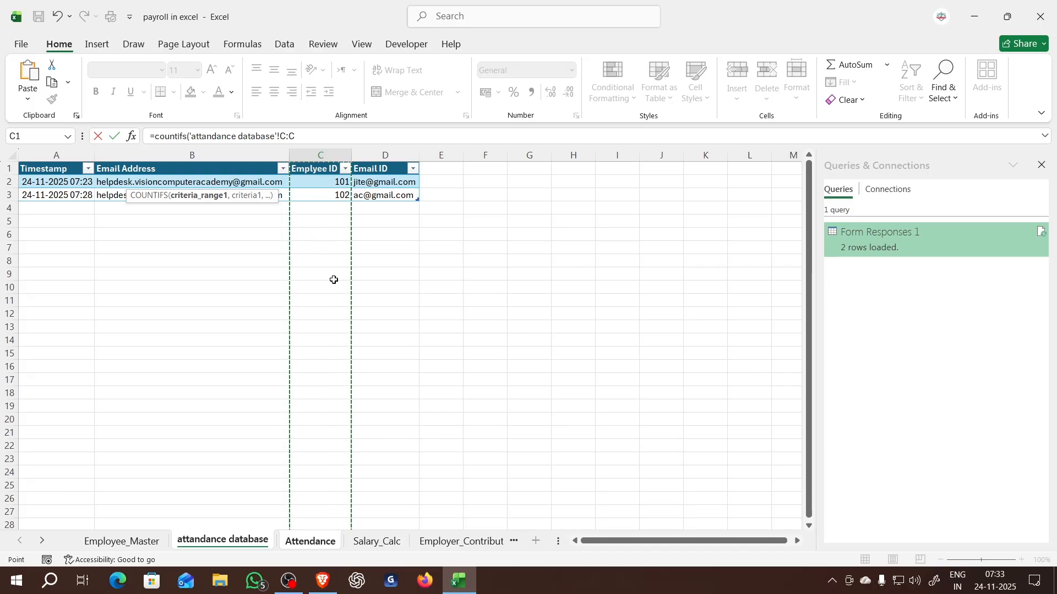
text(,)
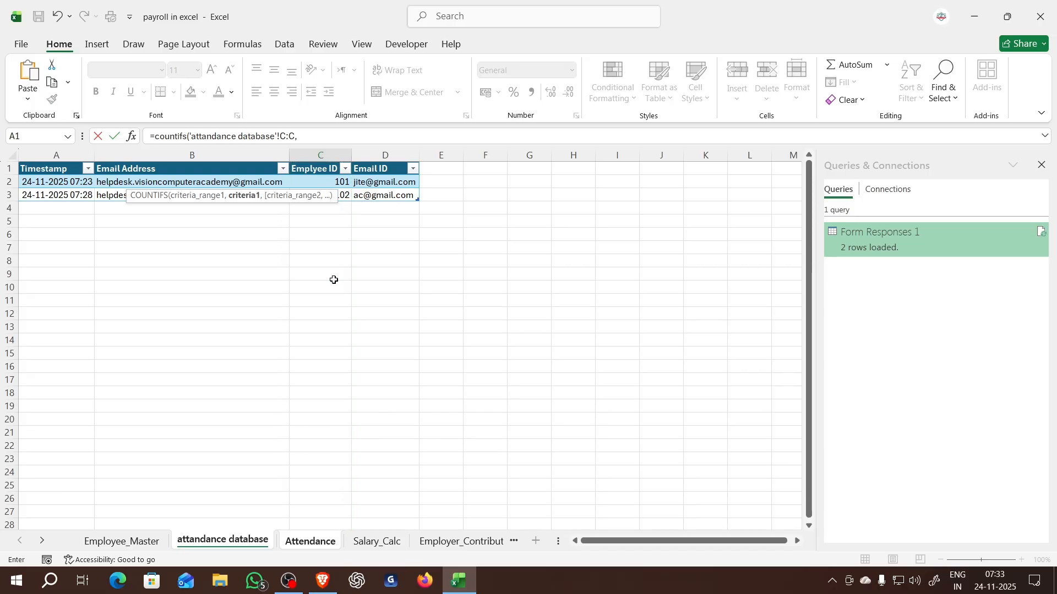
click(298, 546)
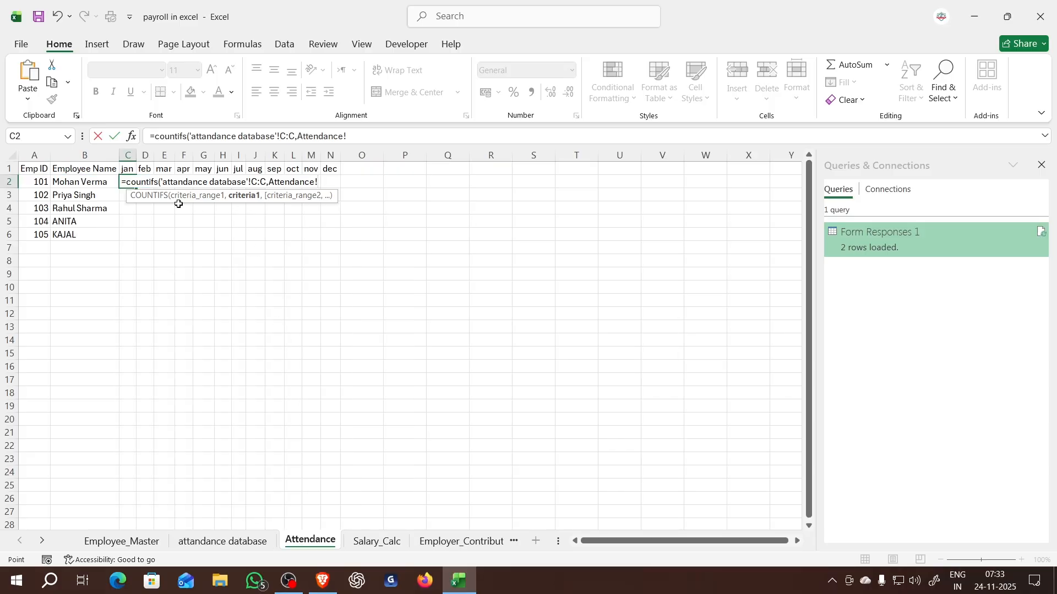
click(40, 184)
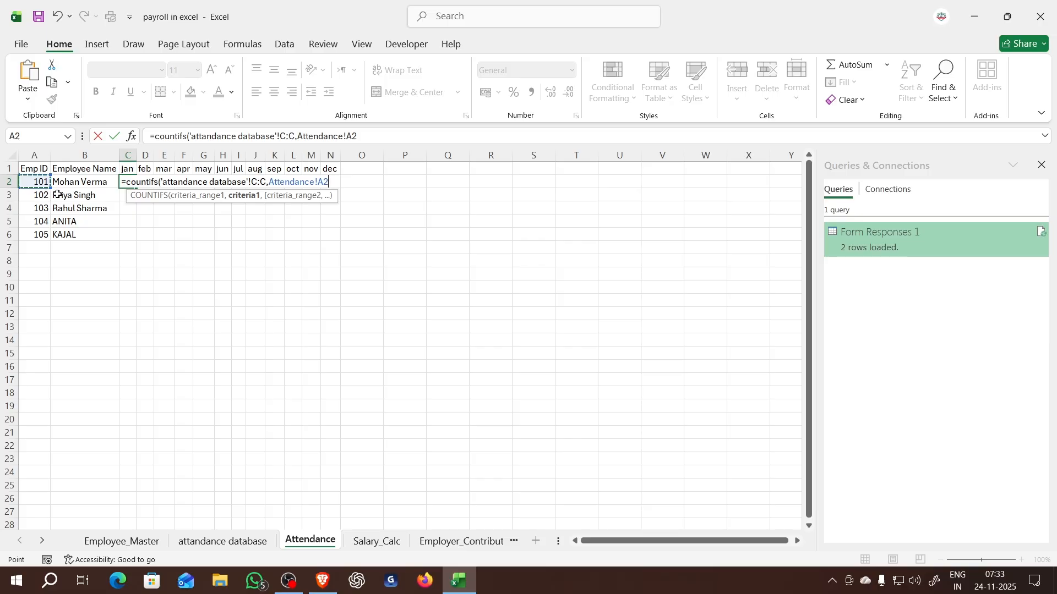
- Make the criteria range absolute as $C:$C and lock only the column of the criterion as $A2
click(292, 136)
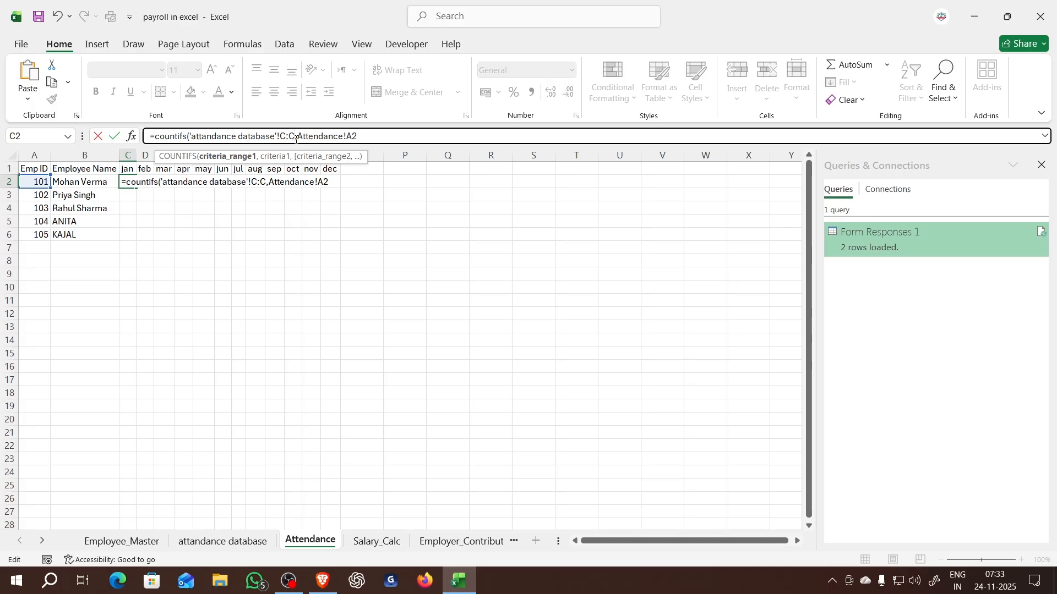
key(F4)
click(370, 136)
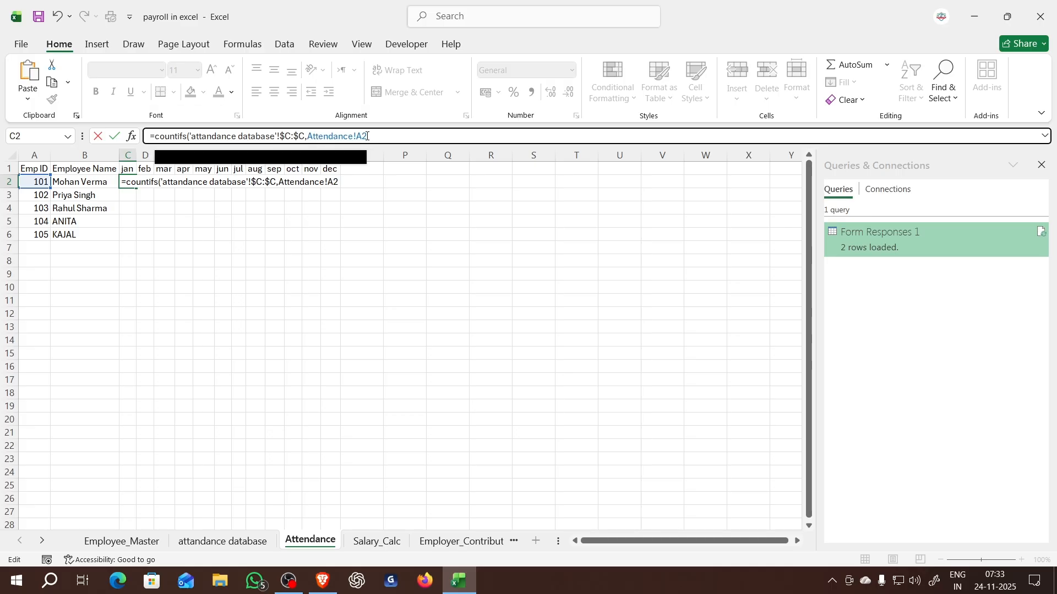
key(F4)
key(F4)
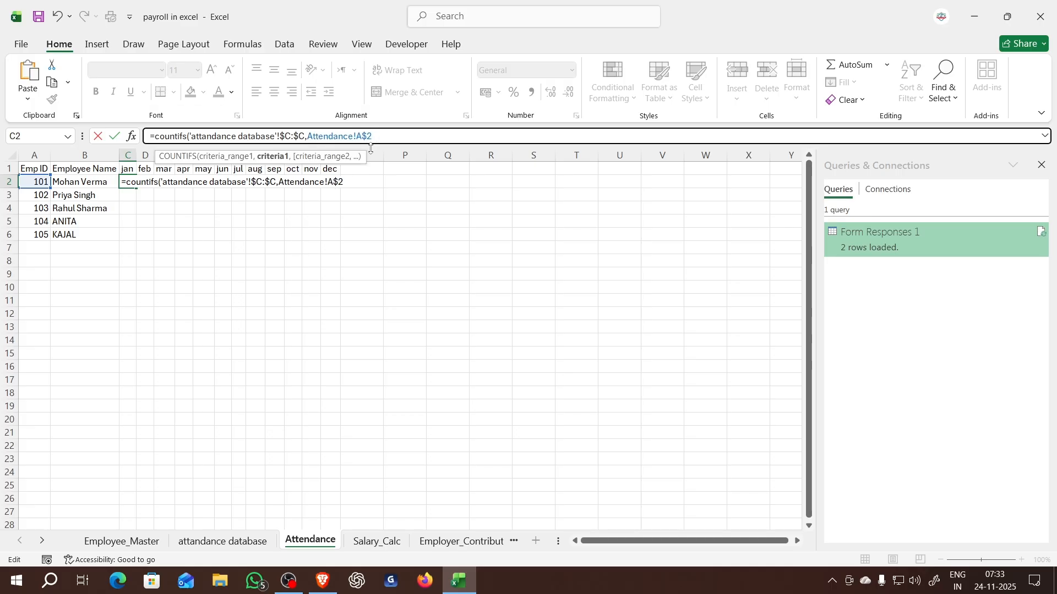
key(F4)
- Set the second COUNTIFS criteria range to column E of the attandance database sheet as the absolute reference $E:$E
text(,)
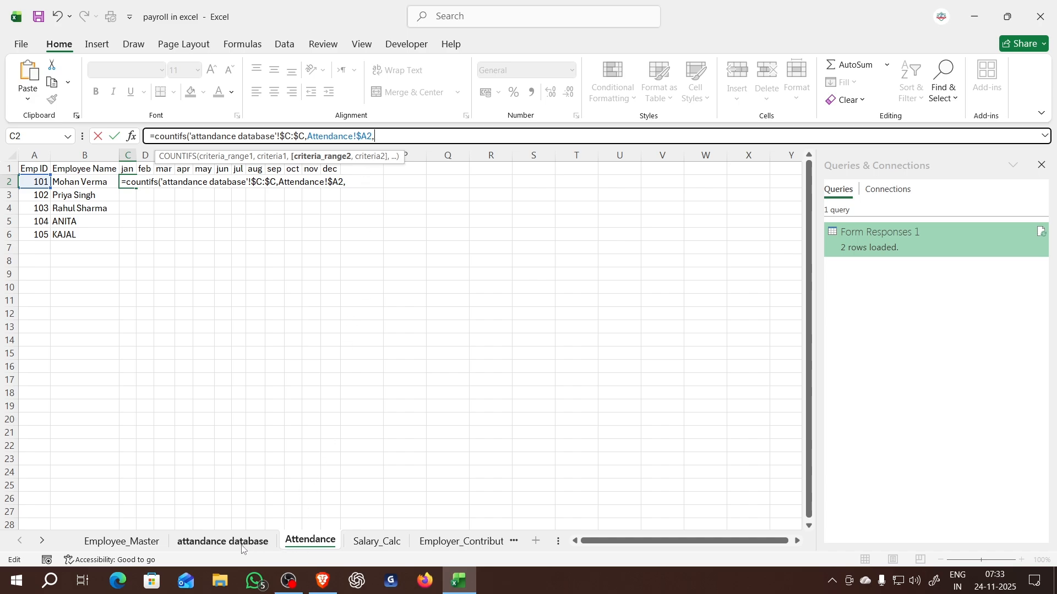
click(224, 546)
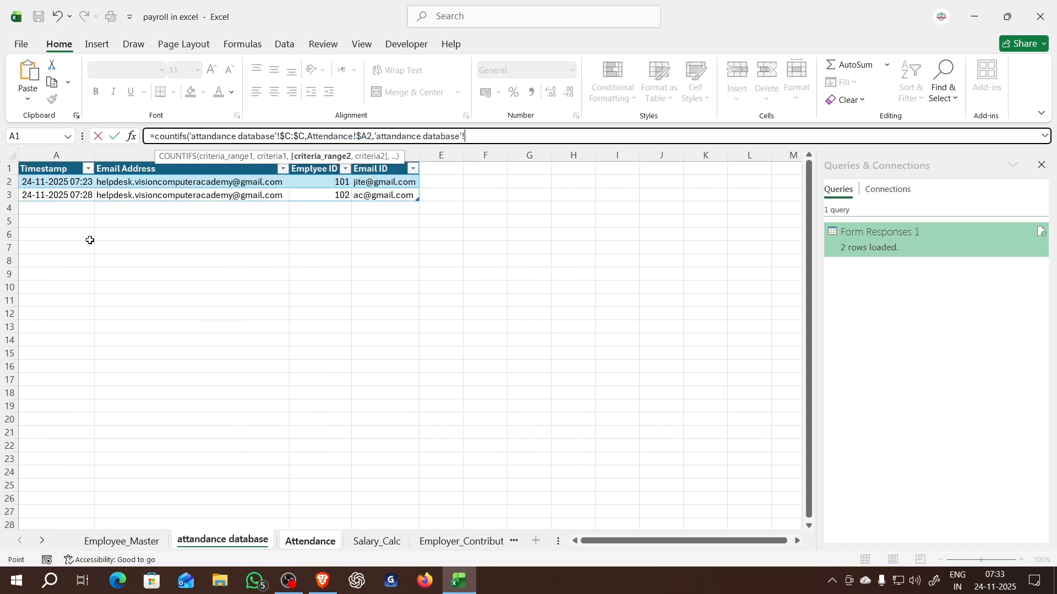
click(84, 209)
click(61, 155)
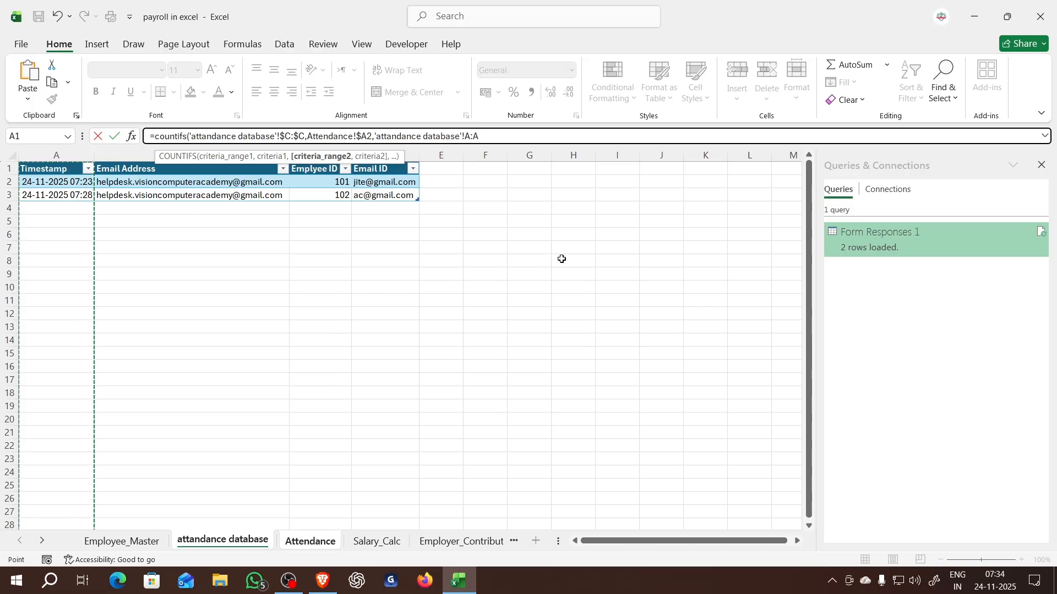
click(440, 147)
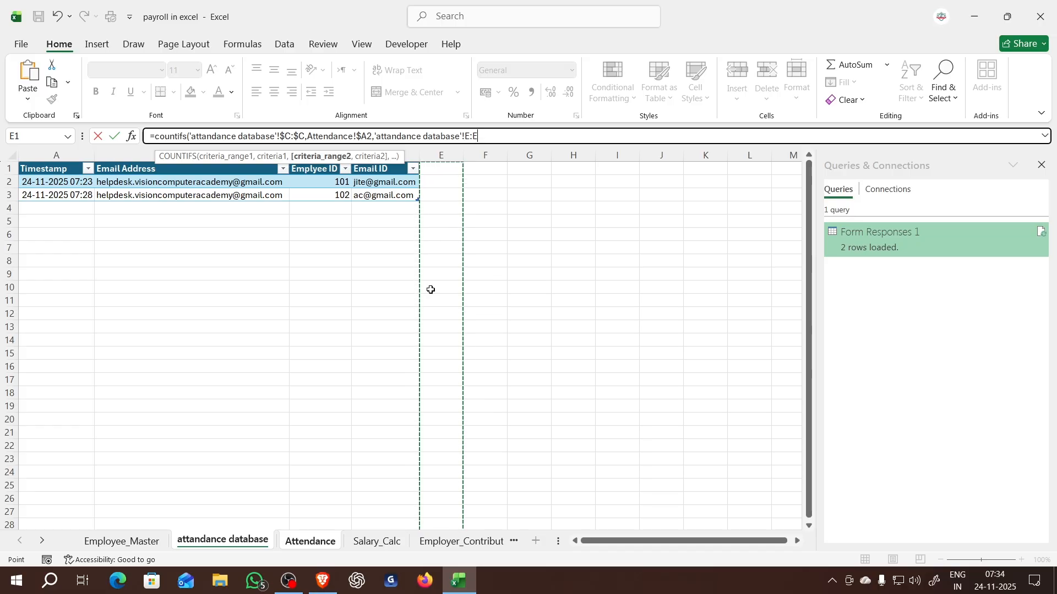
text(,)
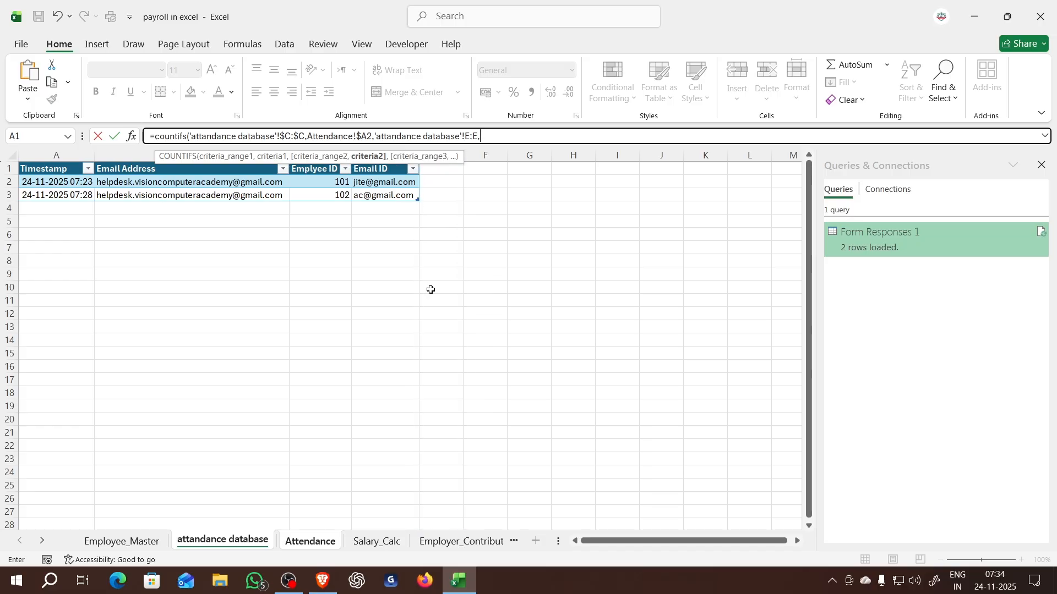
click(474, 138)
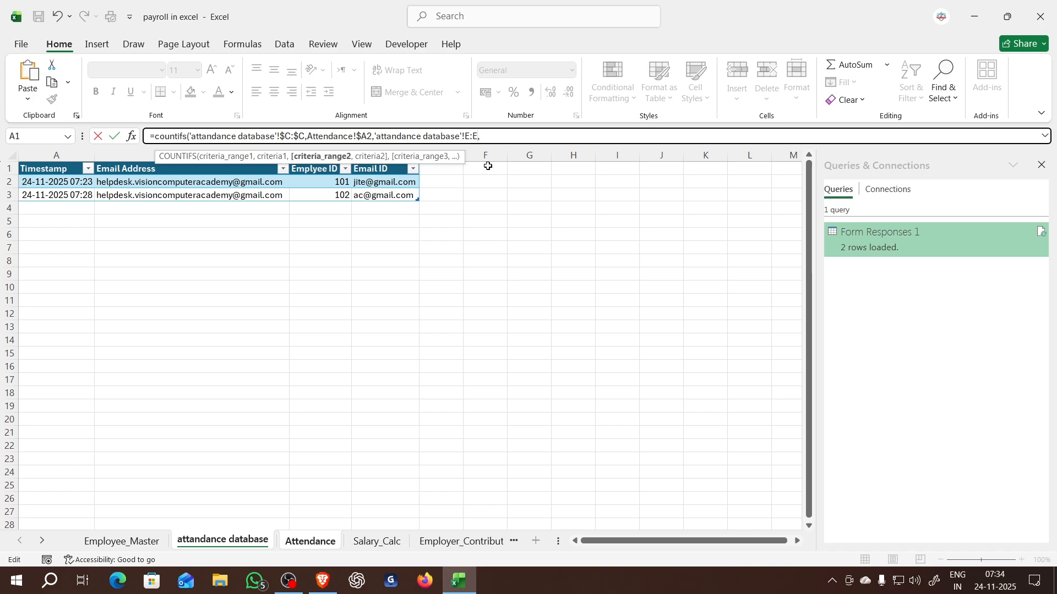
key(F4)
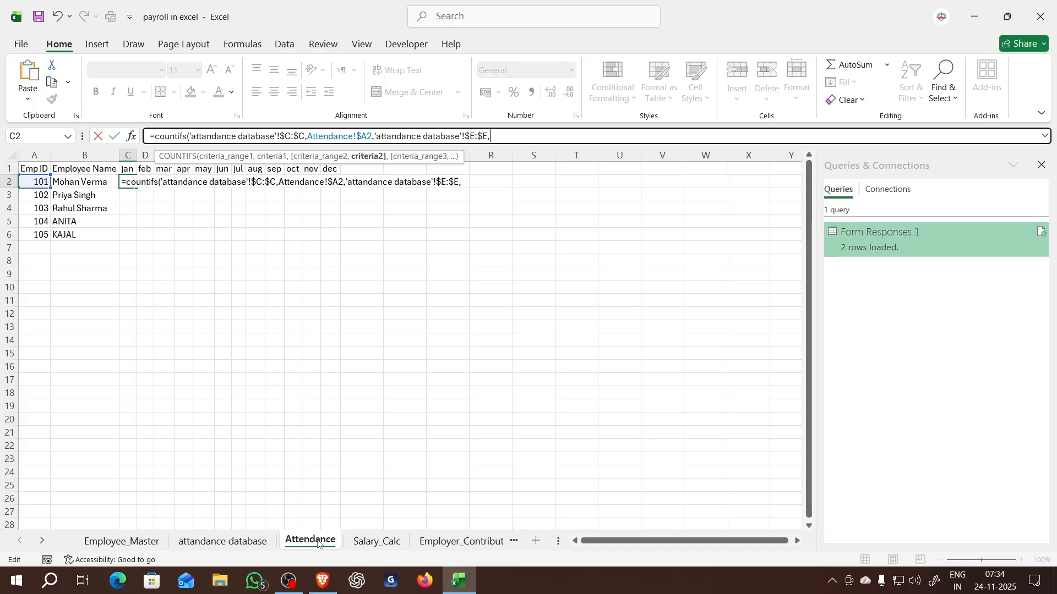
- Complete the COUNTIFS formula with the jan heading as the row-locked criterion C$1 and copy it across C2:N2
click(129, 169)
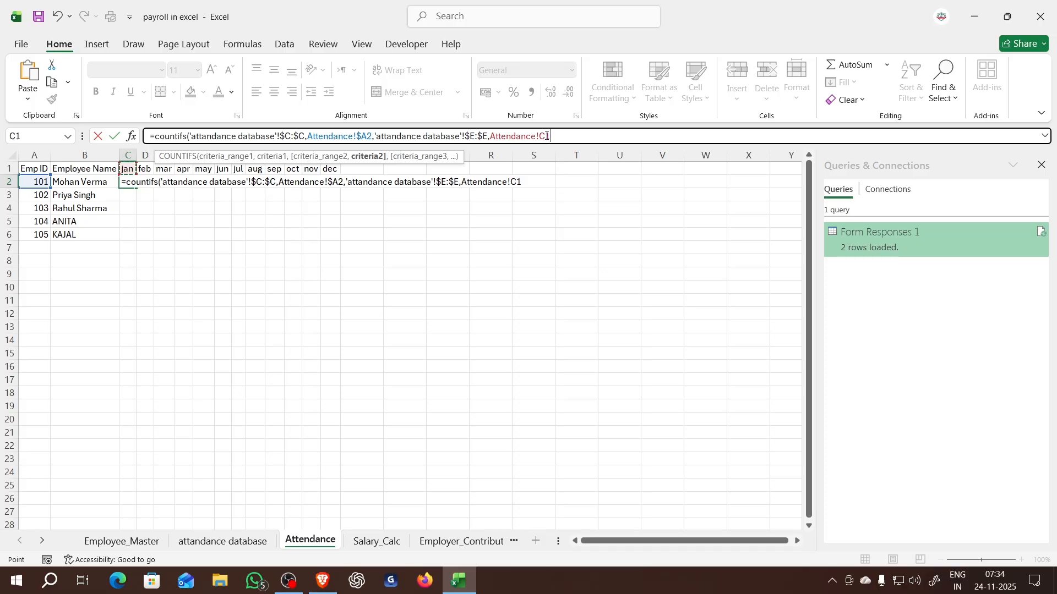
key(F4)
key(F4)
text())
key(Return)
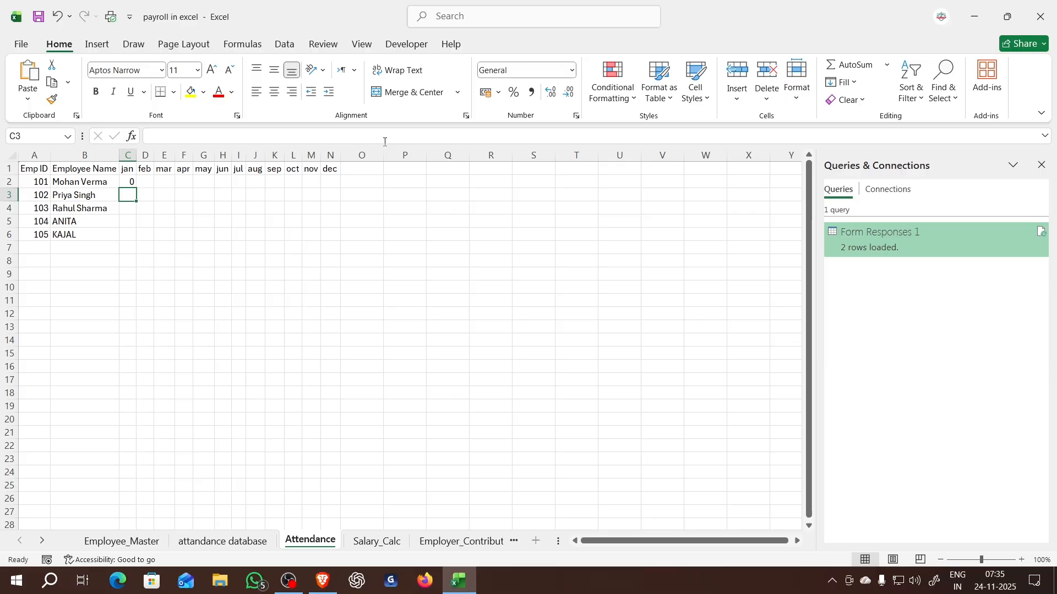
click(131, 182)
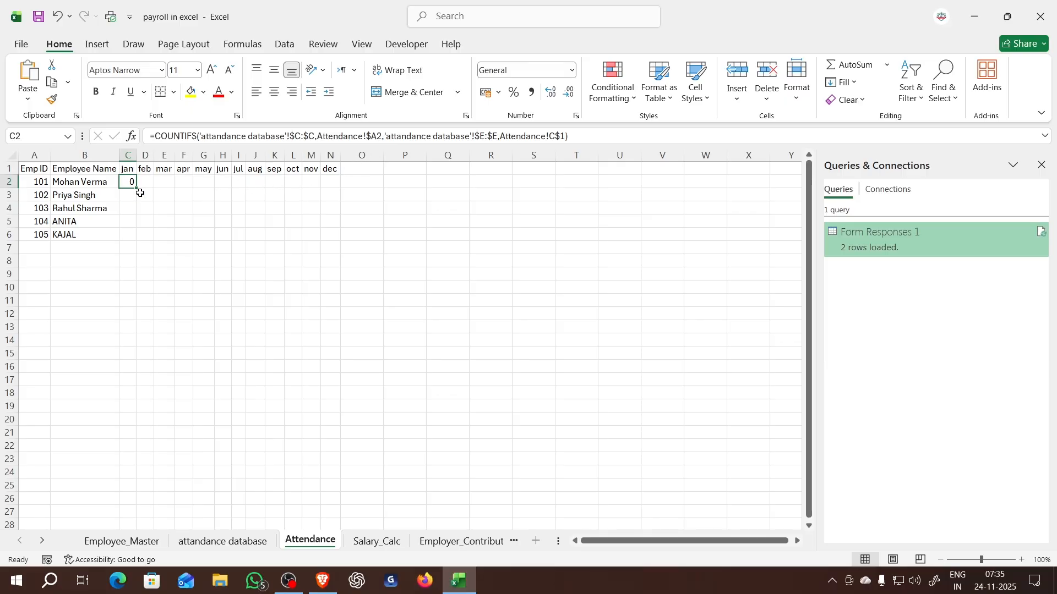
drag(138, 190, 335, 187)
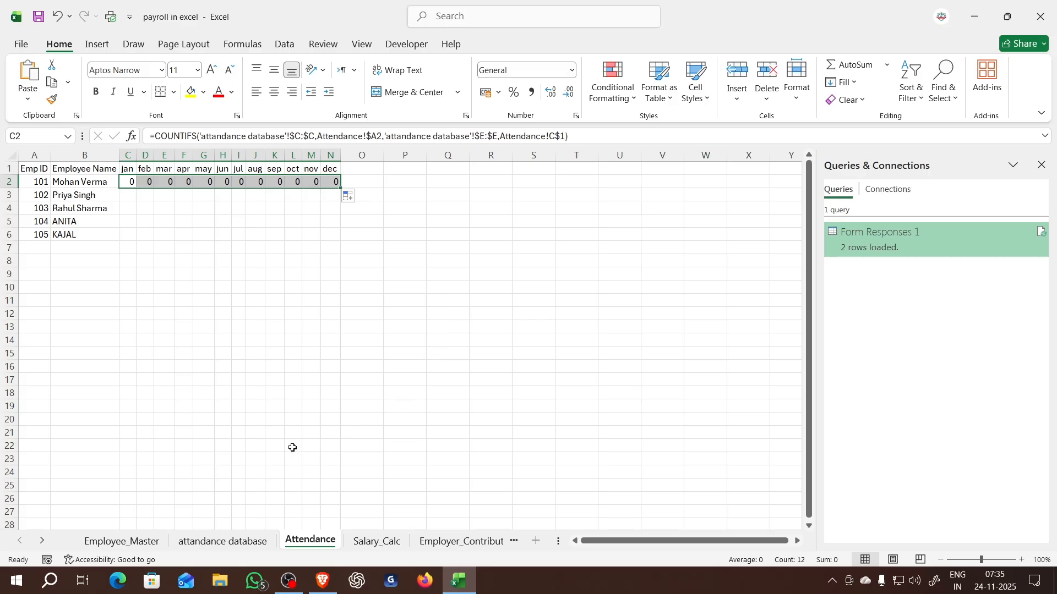
click(248, 544)
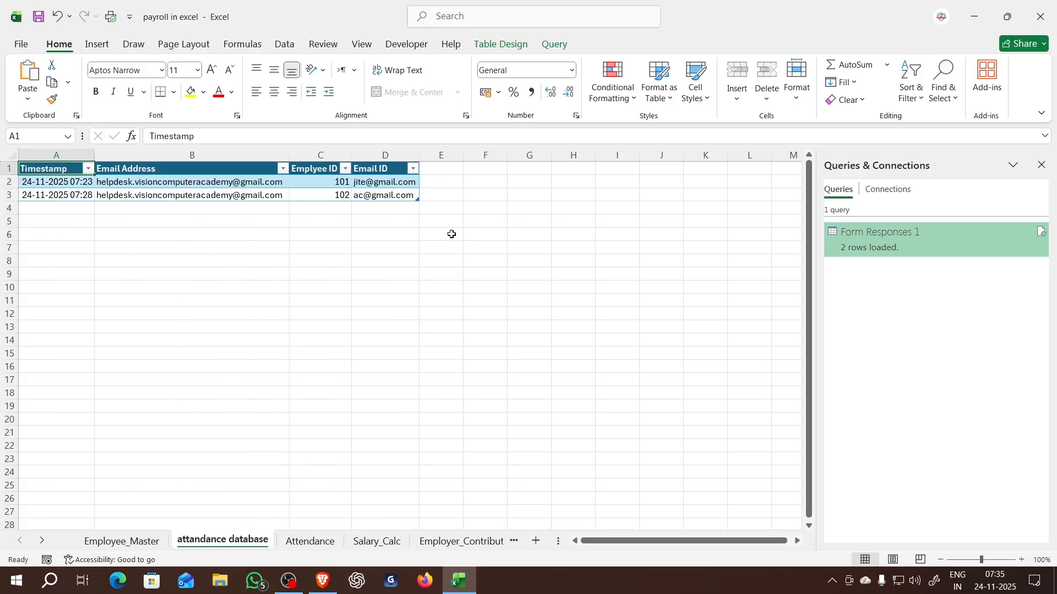
click(448, 182)
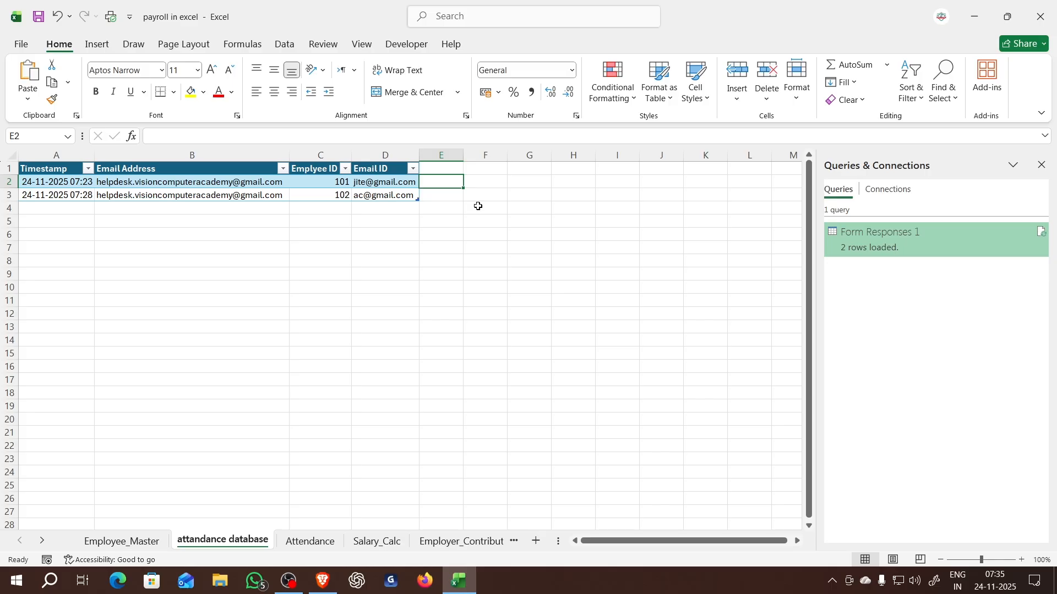
text(=)
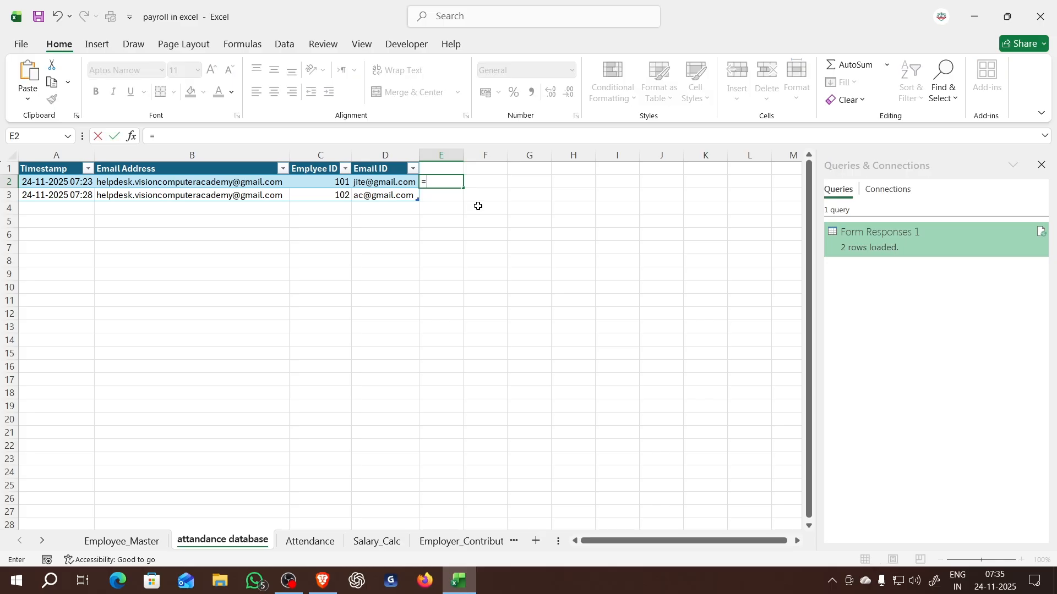
text(TEXT)
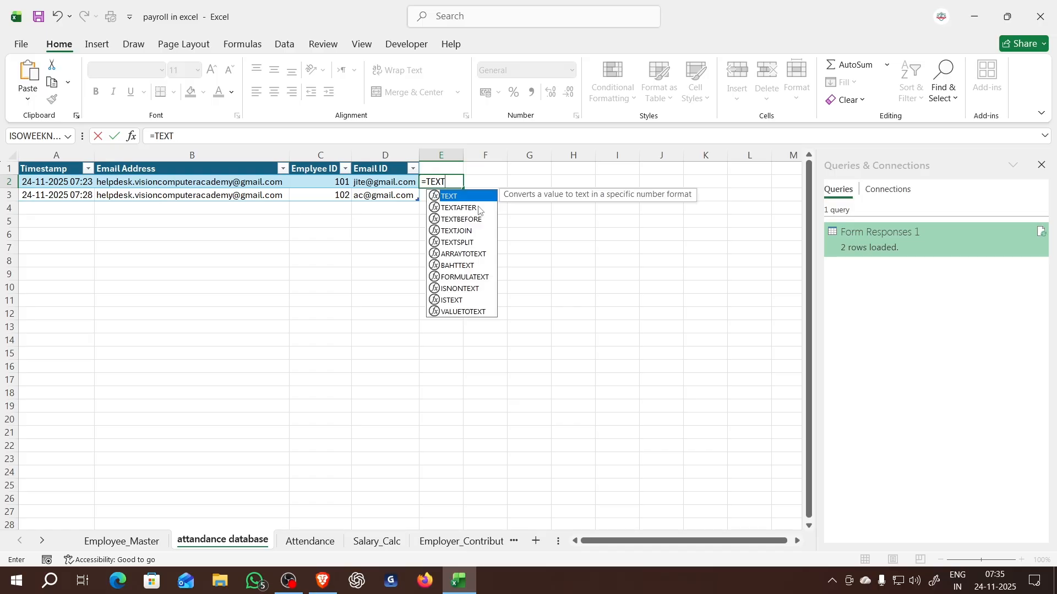
text(()
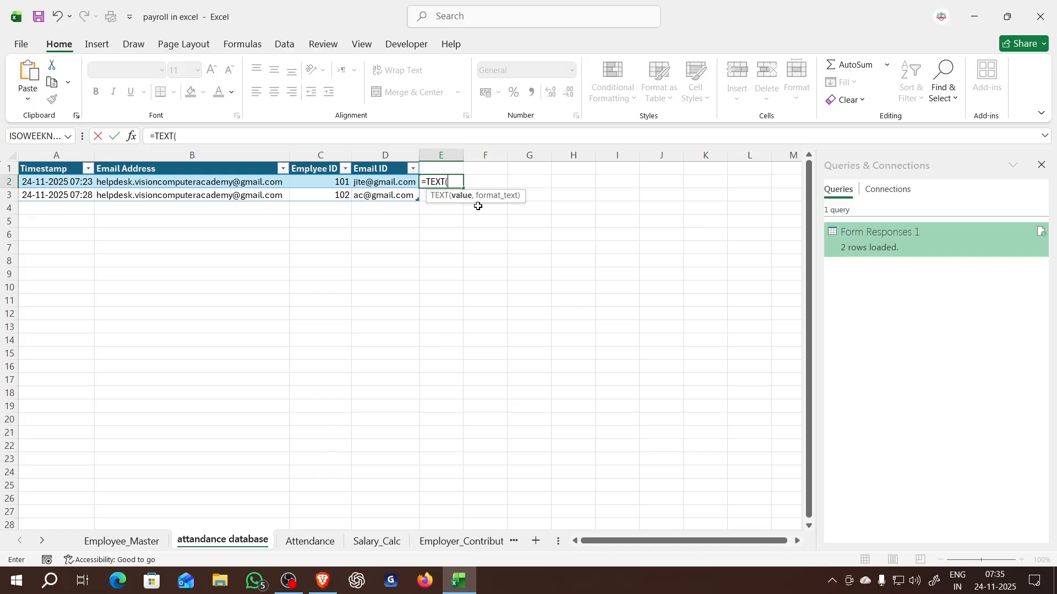
click(75, 179)
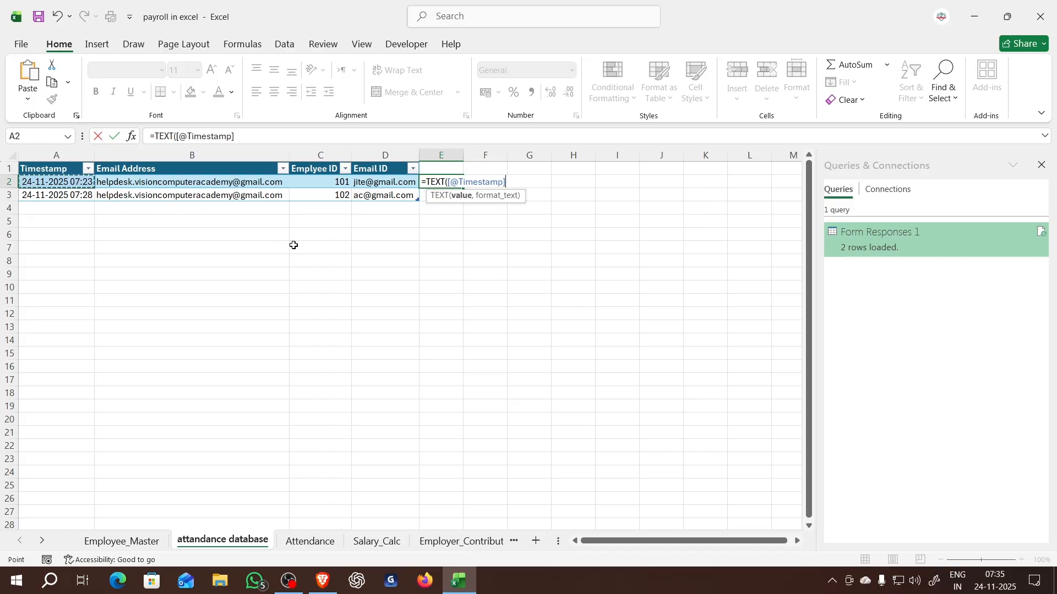
text(,)
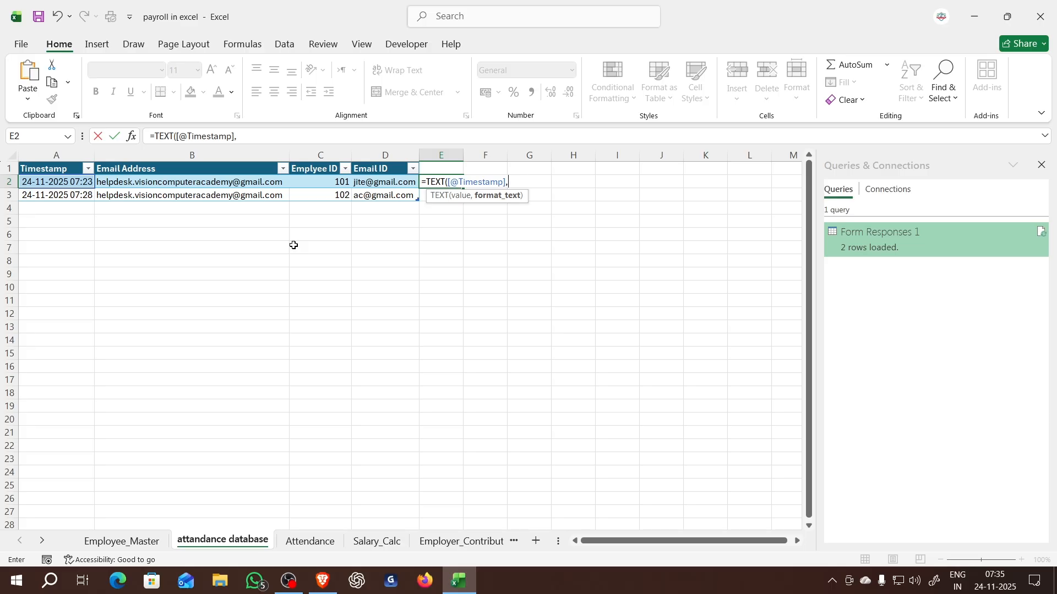
text("mmm"))
key(Return)
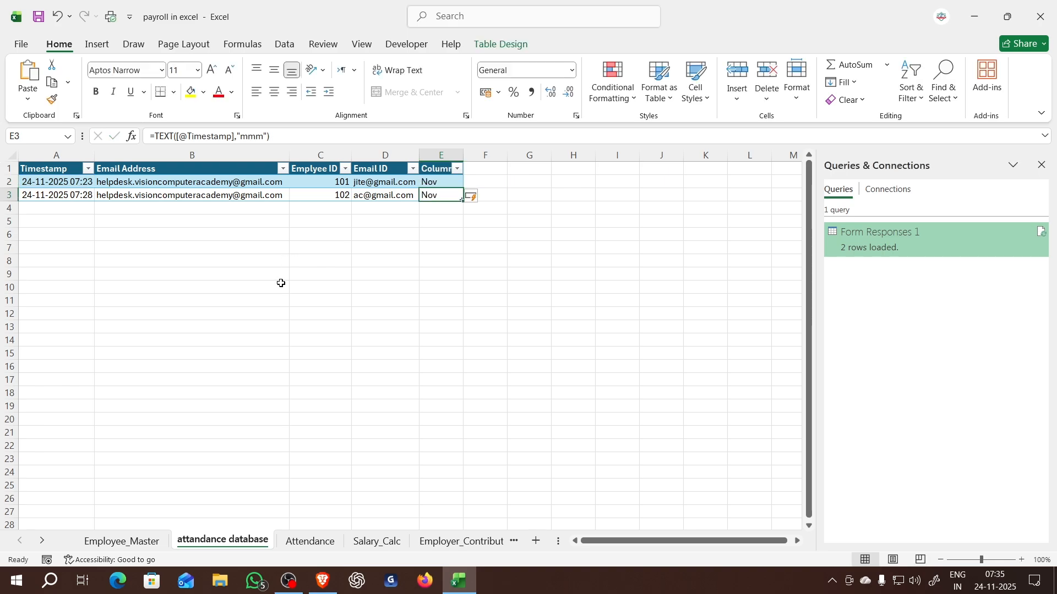
- Copy the monthly COUNTIFS formulas on the Attendance sheet down through row 6 for all employees
click(310, 540)
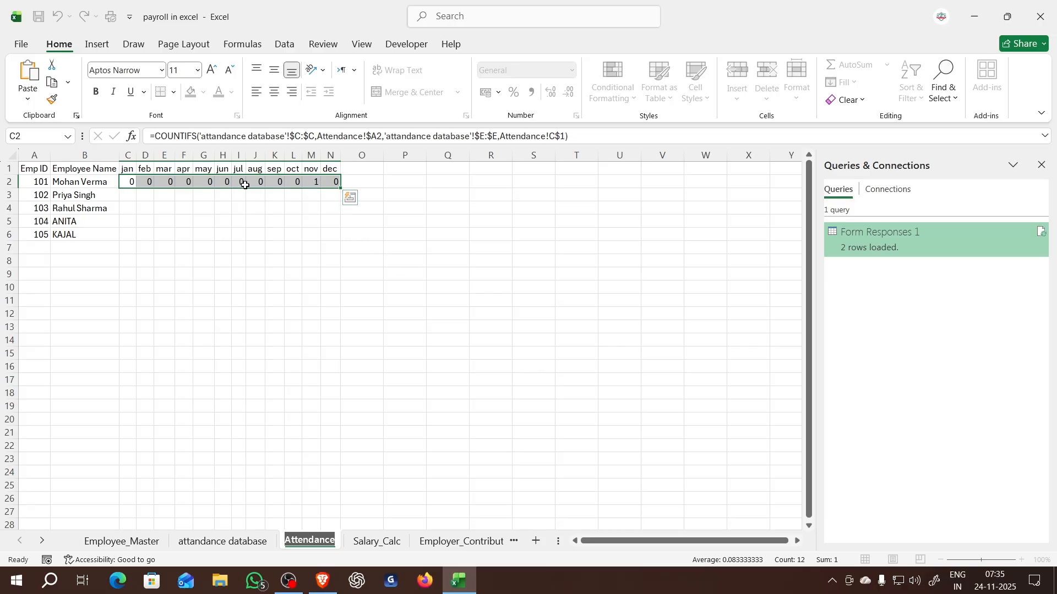
drag(126, 182, 342, 239)
click(394, 236)
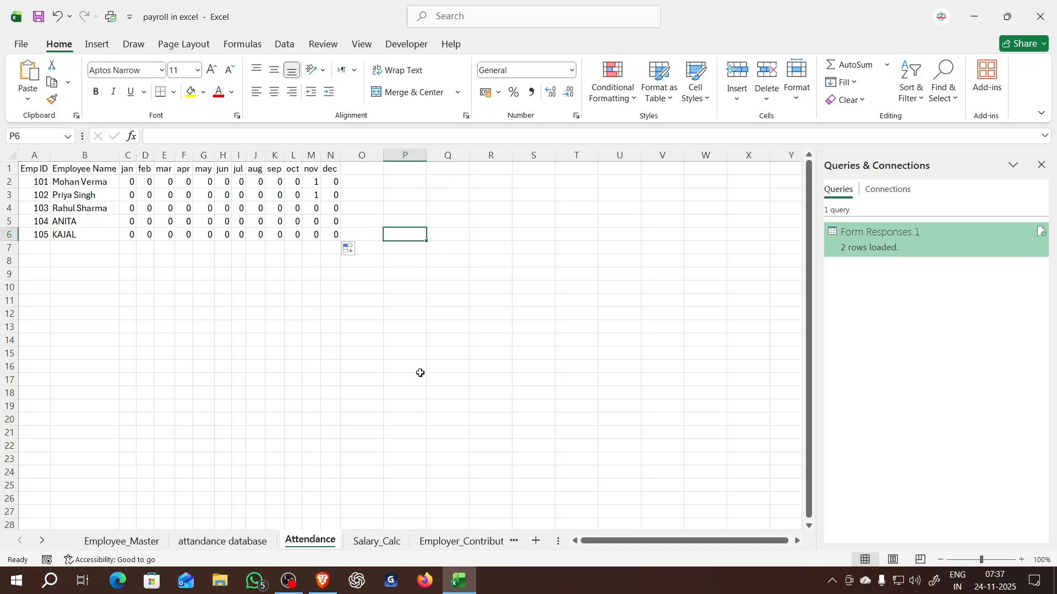
- Switch to the Brave browser and open YouTube in a new tab
click(323, 581)
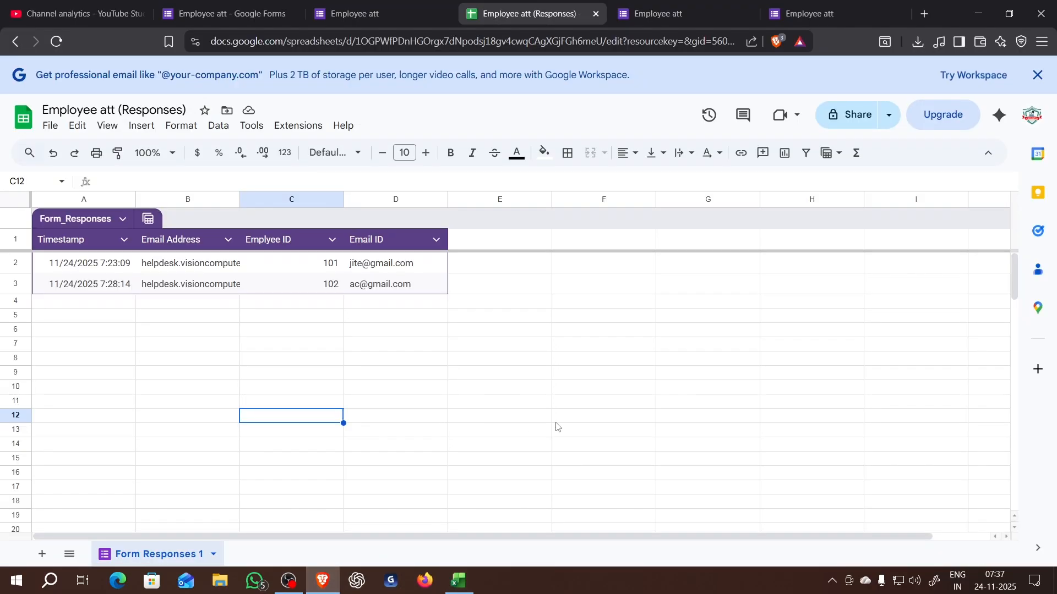
click(923, 13)
click(590, 45)
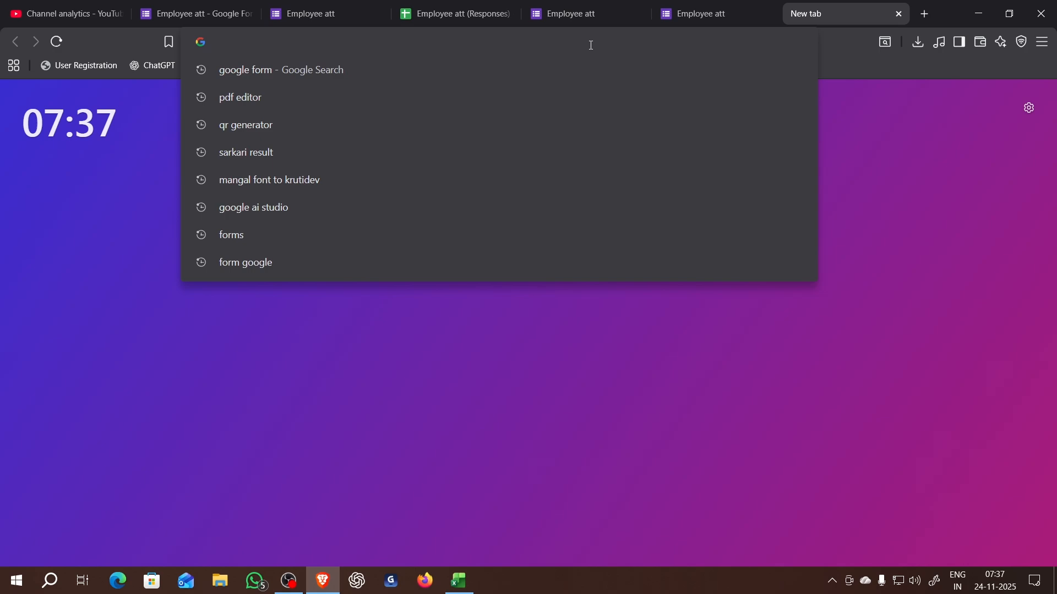
text(YOUT)
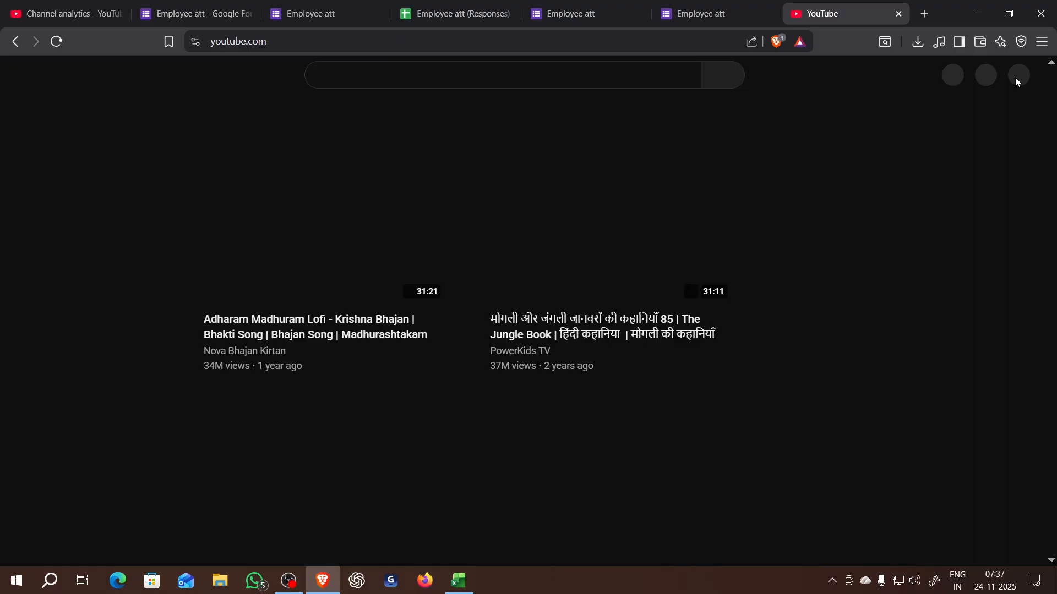
- Switch YouTube to the other signed-in Google account, the one without a channel
click(1018, 79)
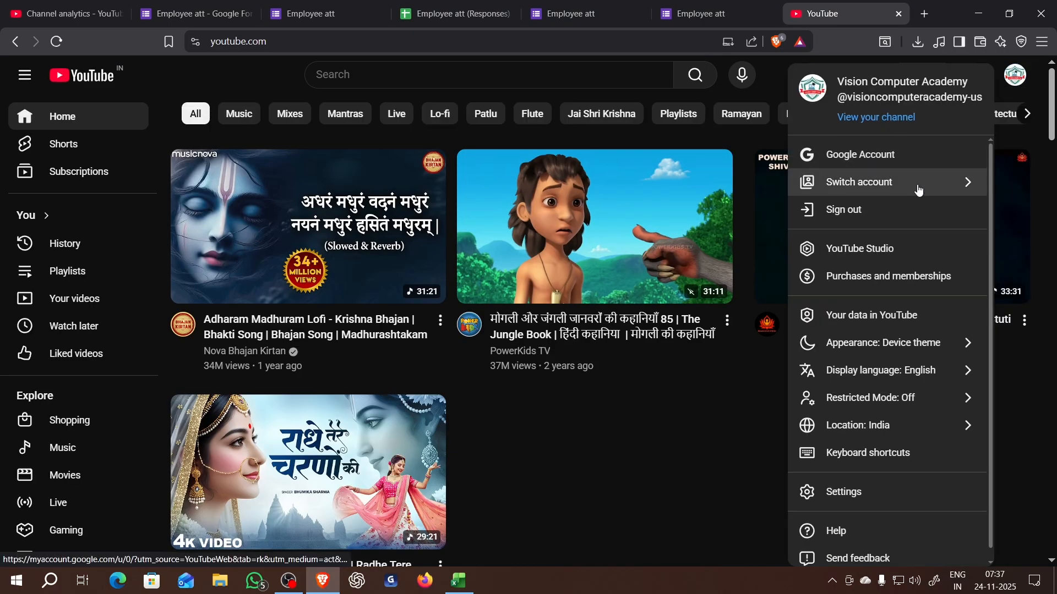
click(888, 190)
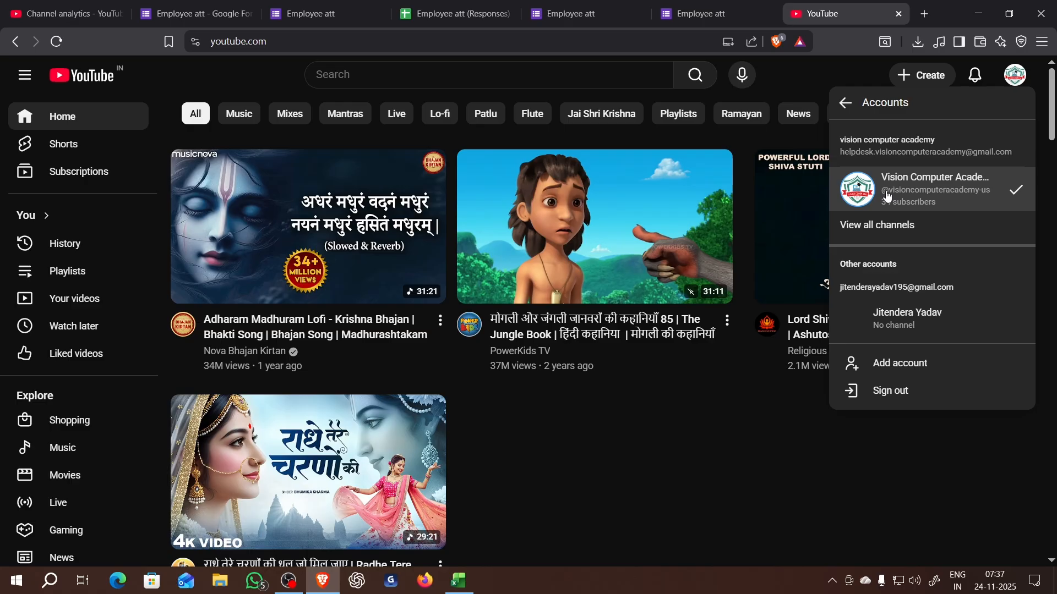
click(916, 308)
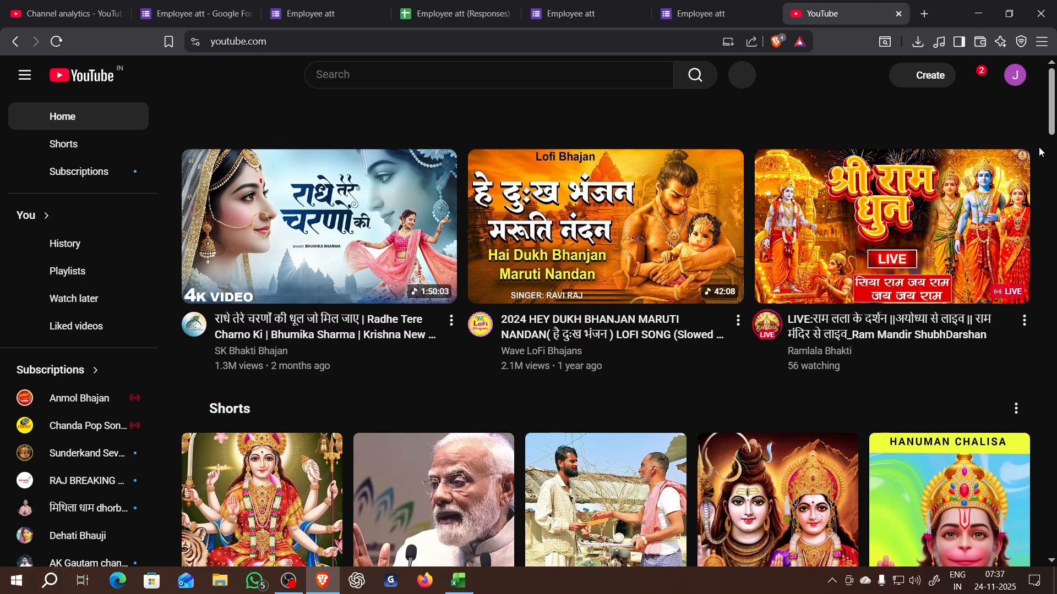
click(541, 82)
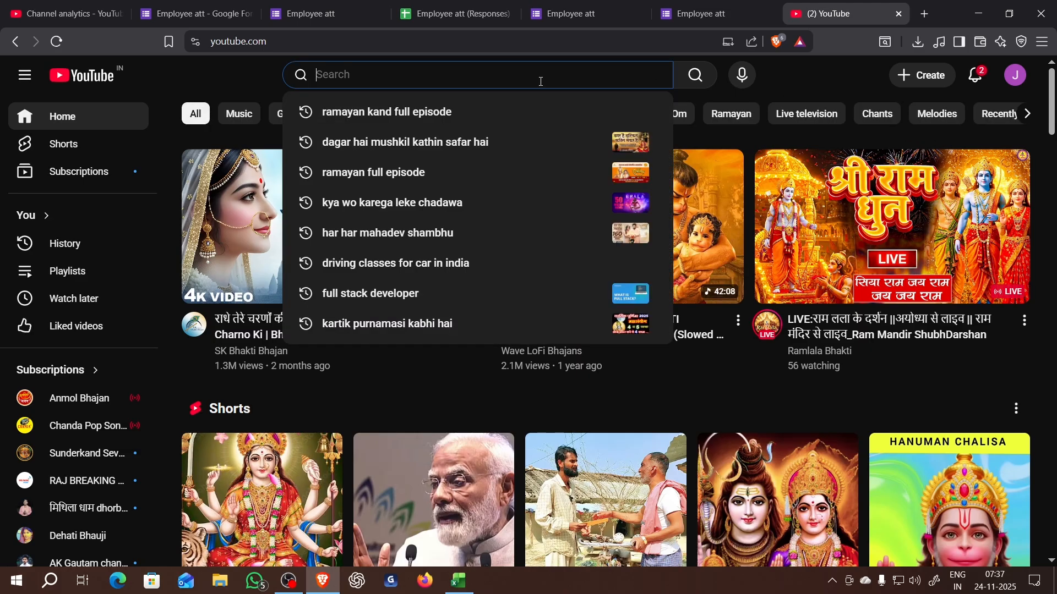
text(@)
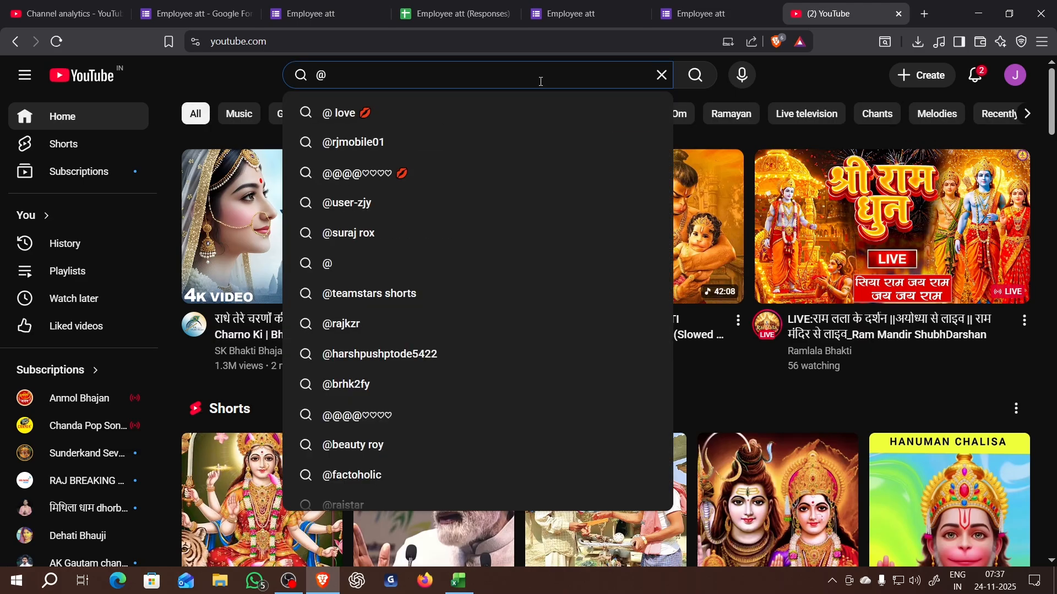
text(VISION)
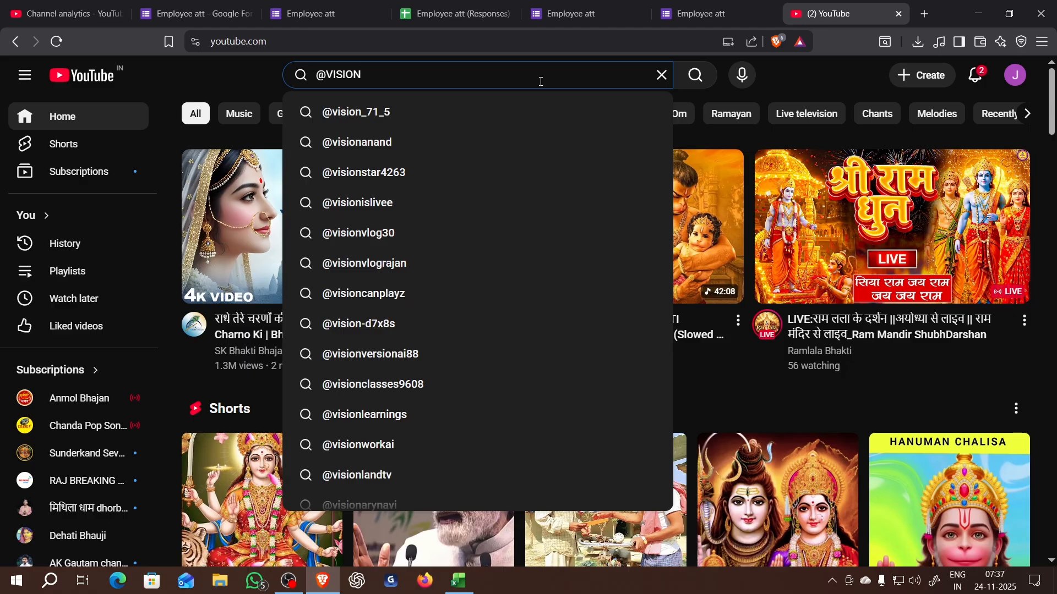
text(COMPUTERA)
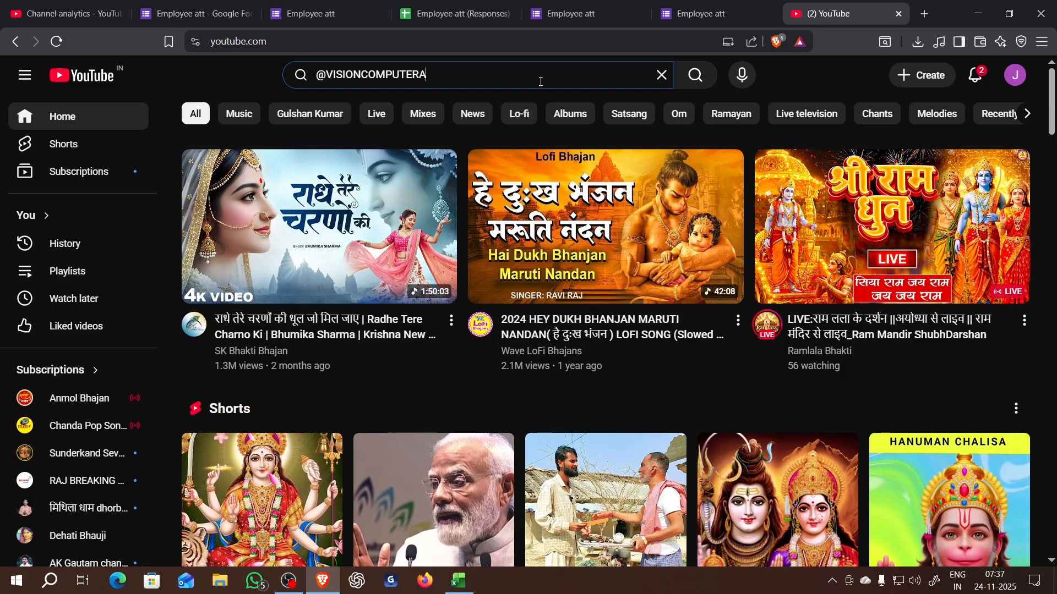
text(CADEMY)
text(_)
text(-)
text(US)
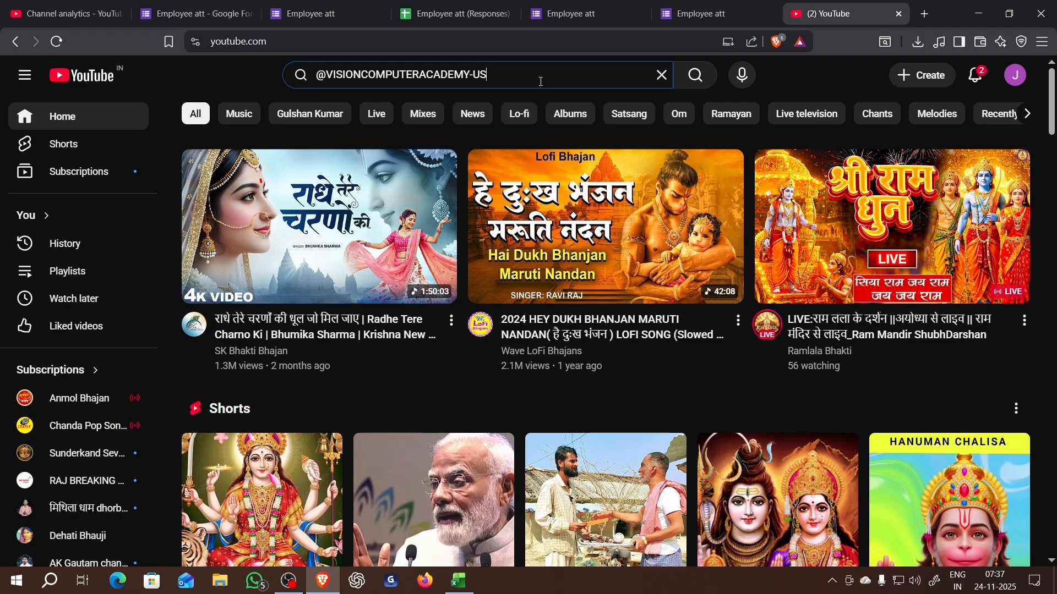
key(Return)
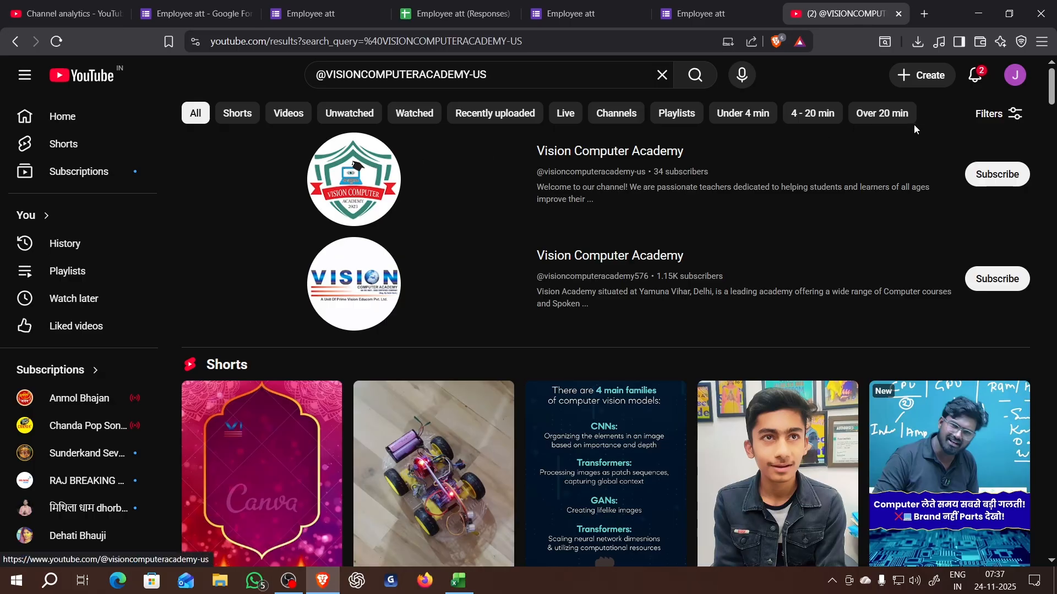
click(663, 162)
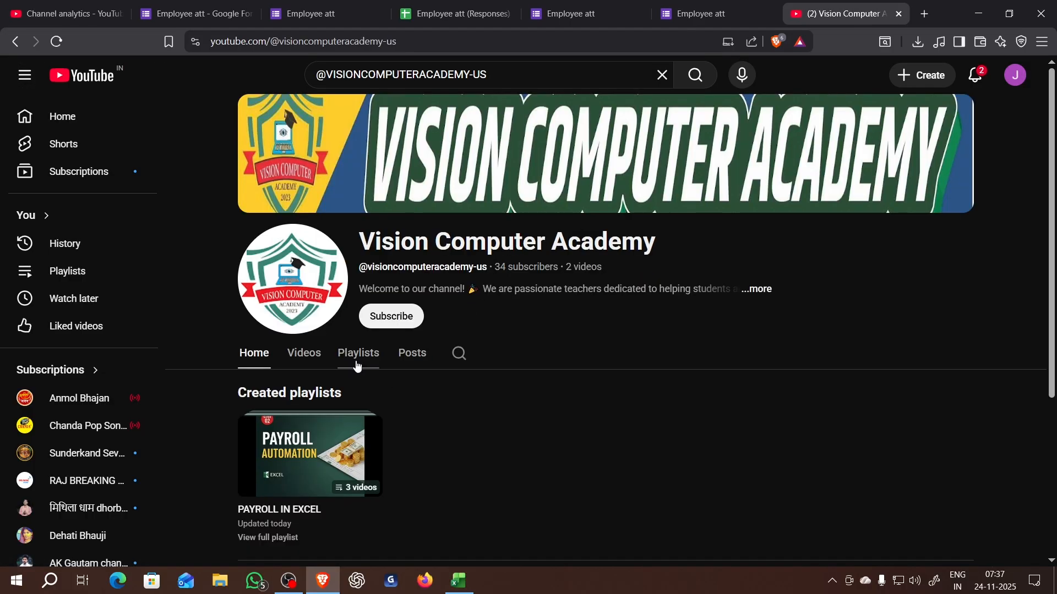
click(373, 357)
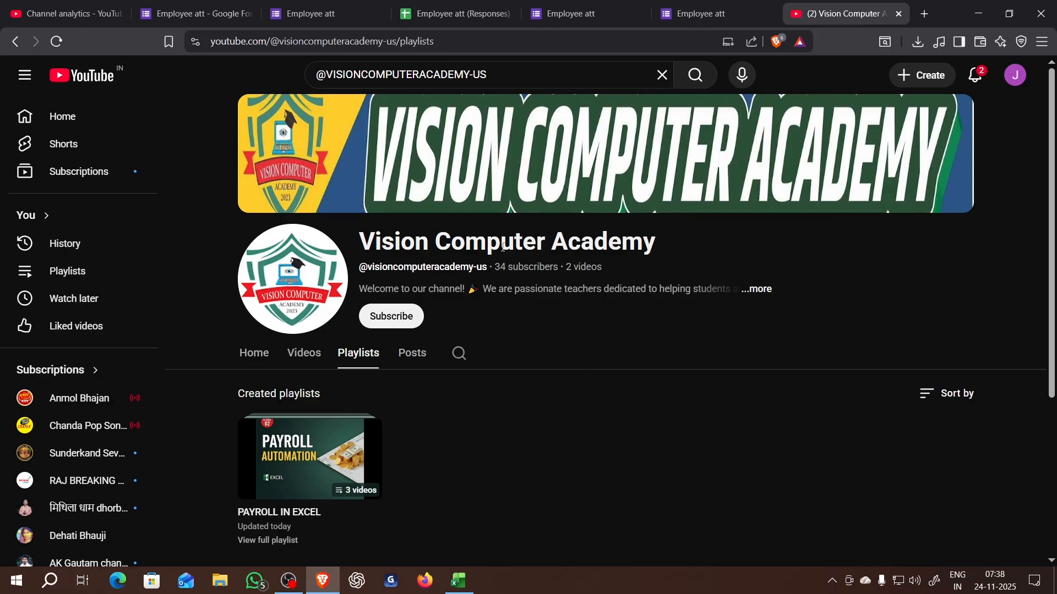
scroll(503, 248, down, 3)
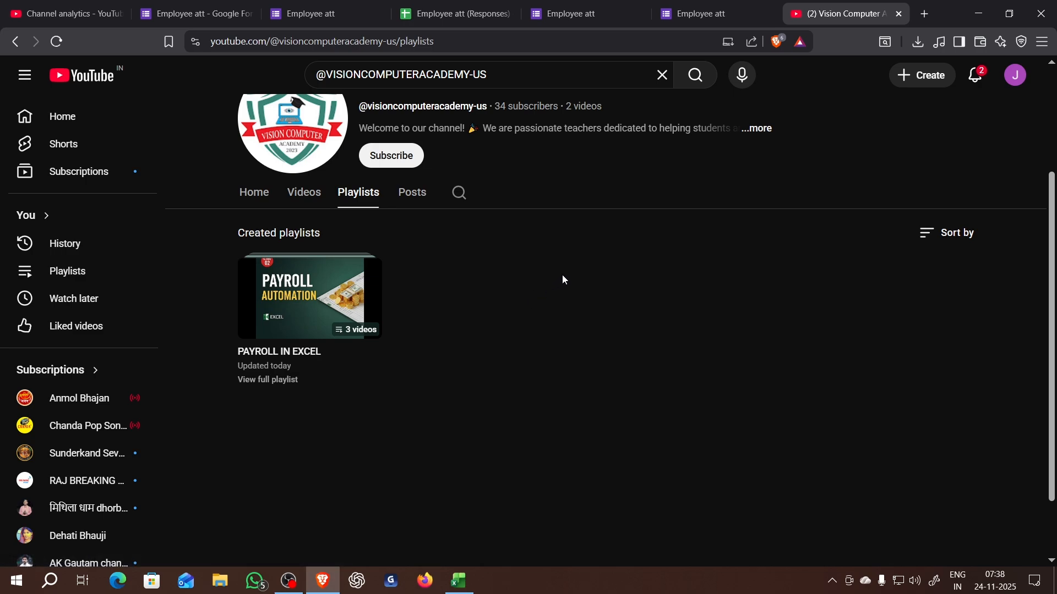